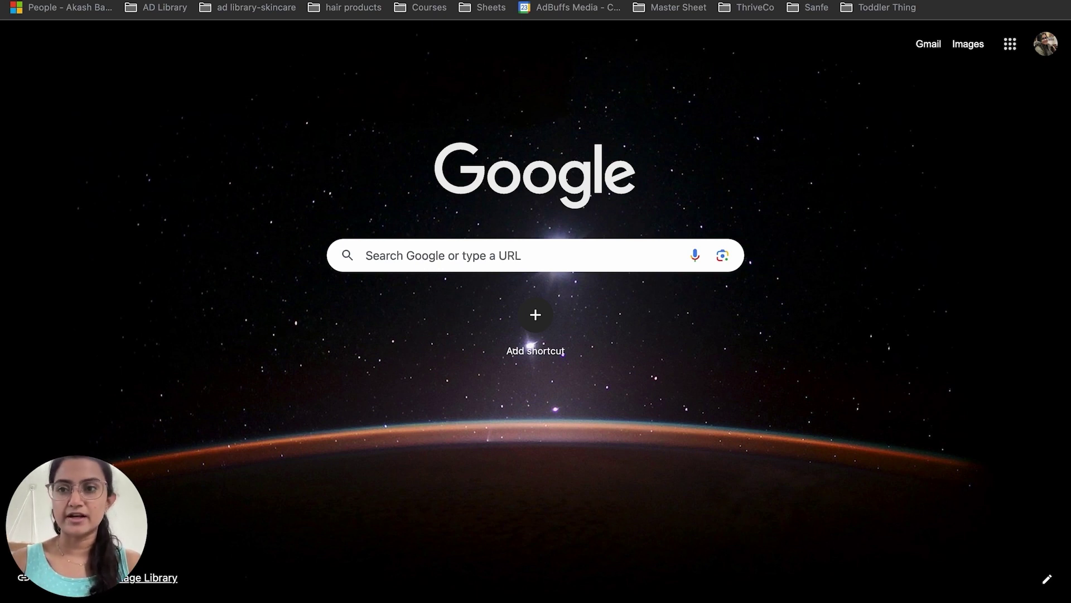
# Search Google for "stretch marks cream" and look over the sponsored products and ads in the results.
pyautogui.press('super+l')
pyautogui.write('ste')
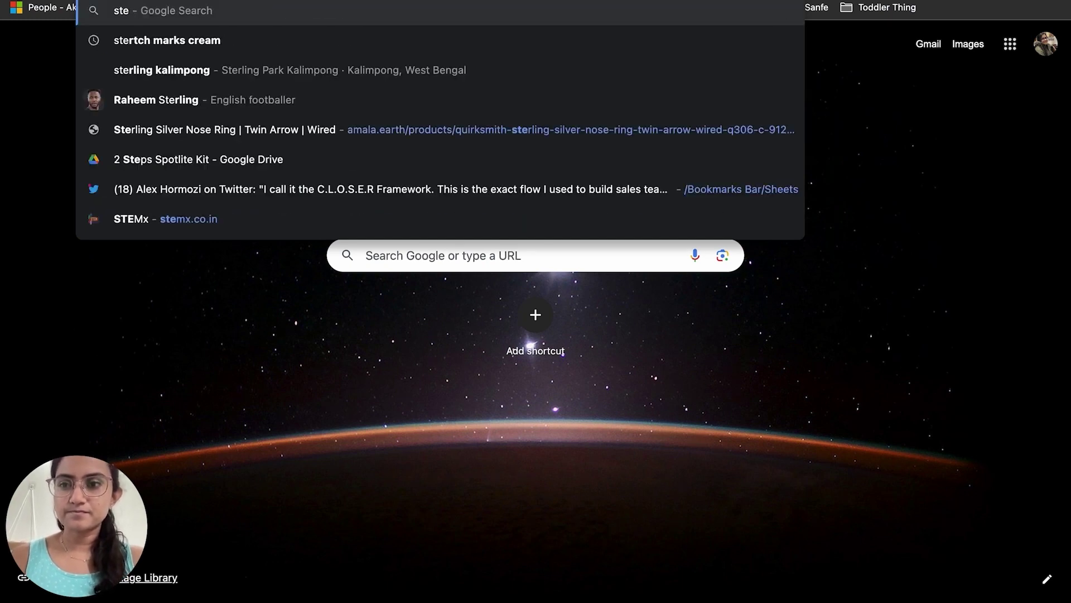
pyautogui.press('BackSpace')
pyautogui.write('retch marks cream')
pyautogui.click(175, 13)
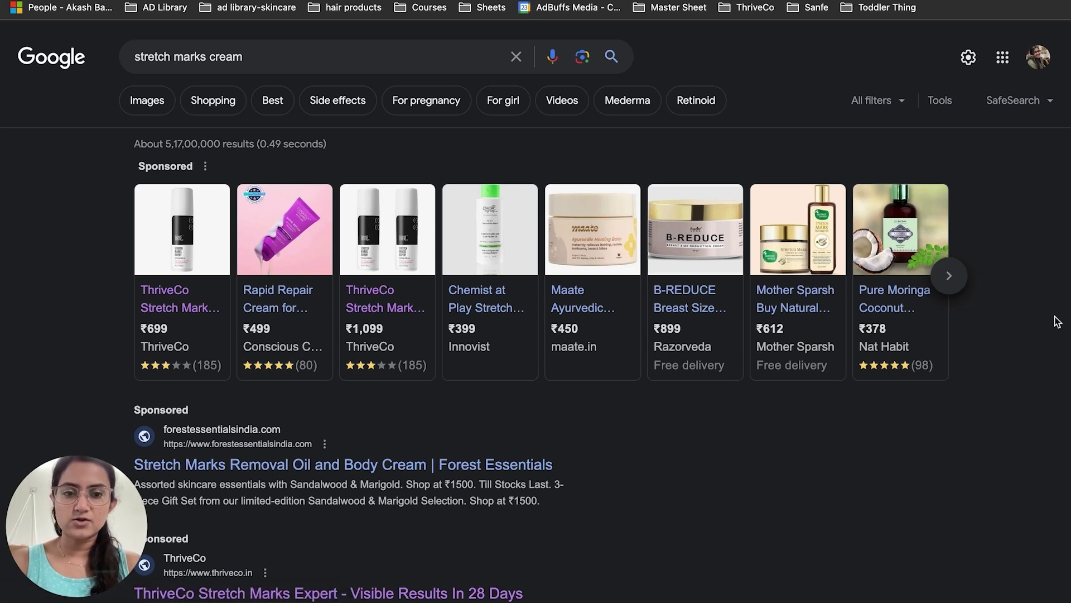
pyautogui.scroll(-1, 1057, 322)
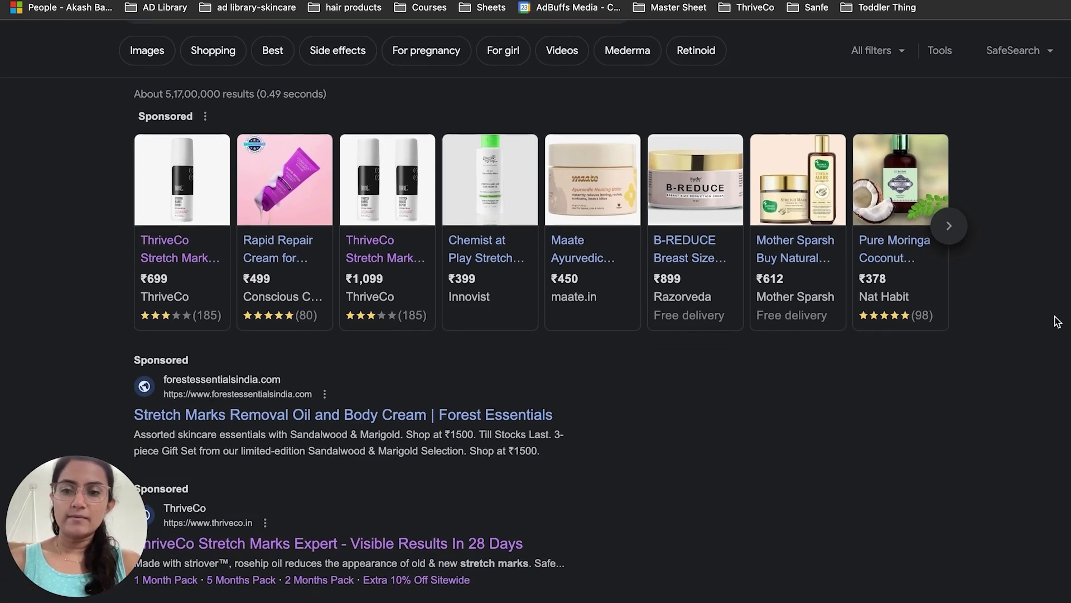
pyautogui.scroll(-1, 1056, 321)
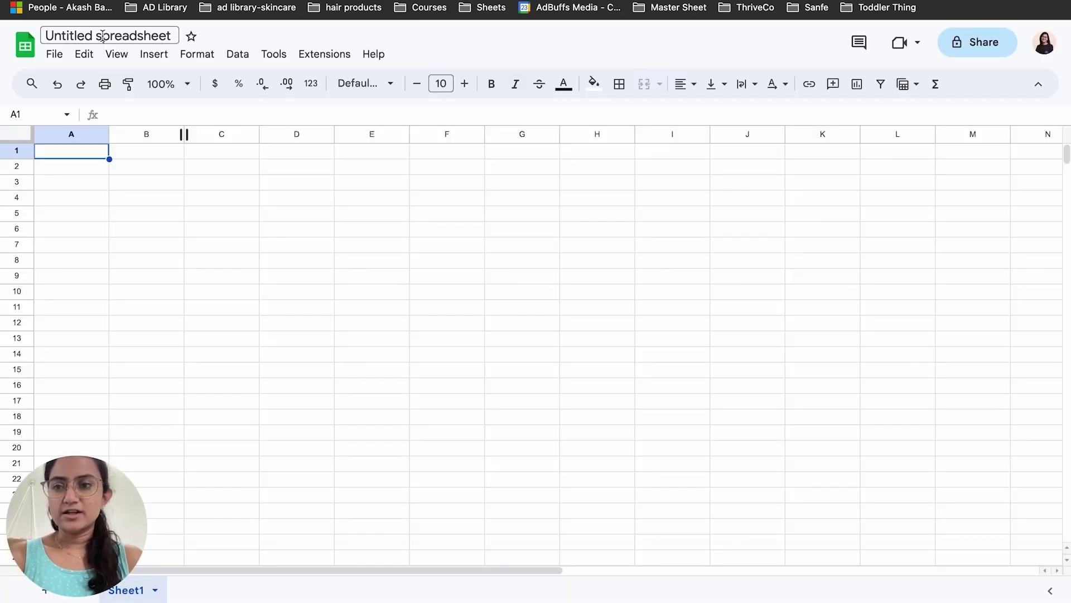
# Switch to the blank Google Sheets spreadsheet and rename it "Stretch Marks Creative Research", leaving cell A1 selected.
pyautogui.click(79, 35)
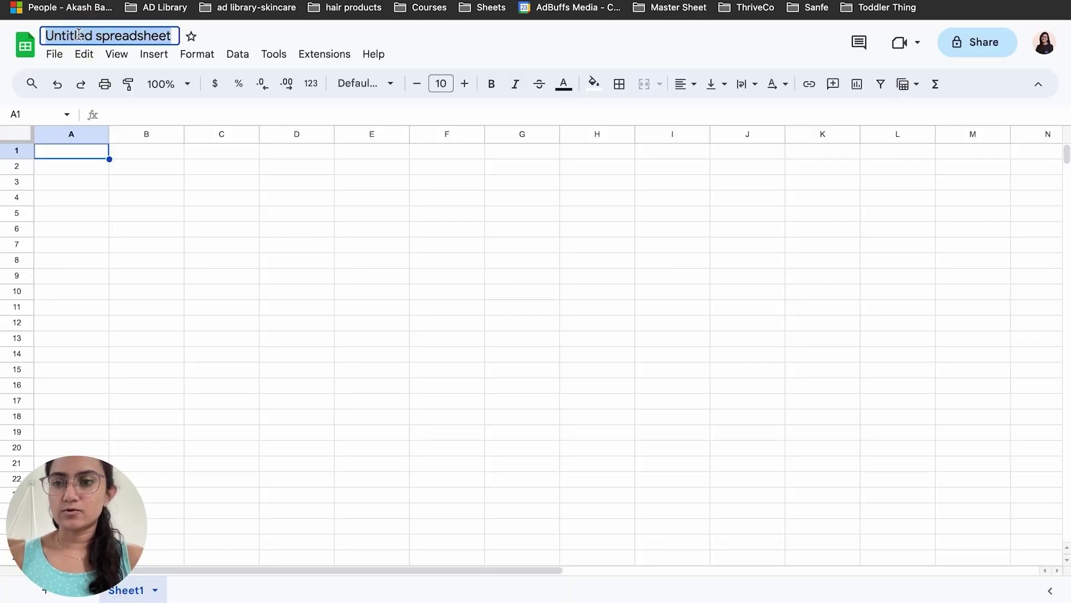
pyautogui.write('Str')
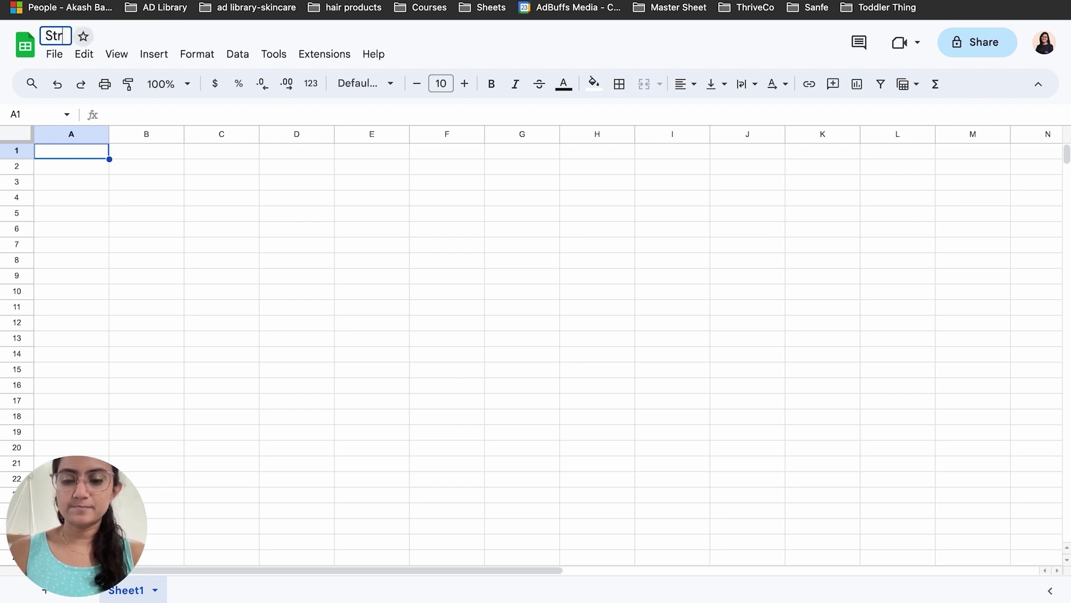
pyautogui.write('etch MArks')
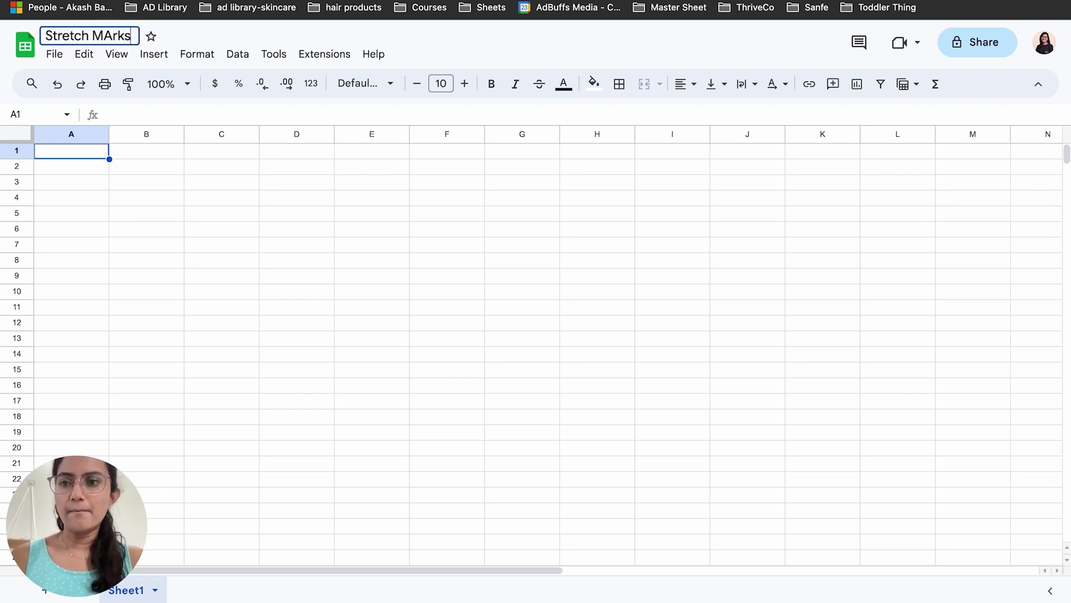
pyautogui.press('BackSpace')
pyautogui.press('BackSpace')
pyautogui.press('BackSpace')
pyautogui.press('BackSpace')
pyautogui.write('arks')
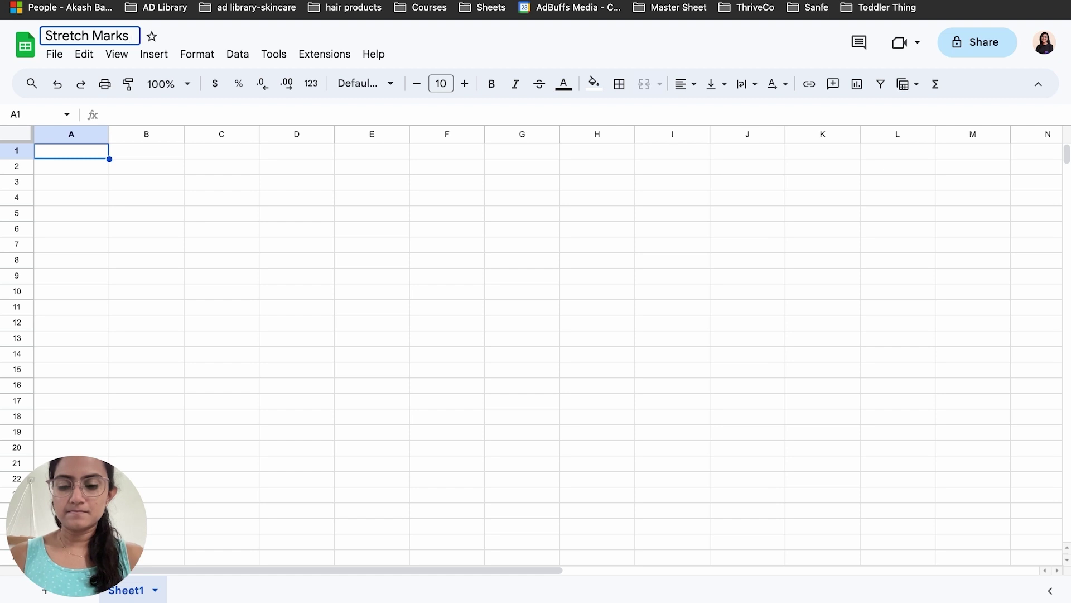
pyautogui.write(' Creative')
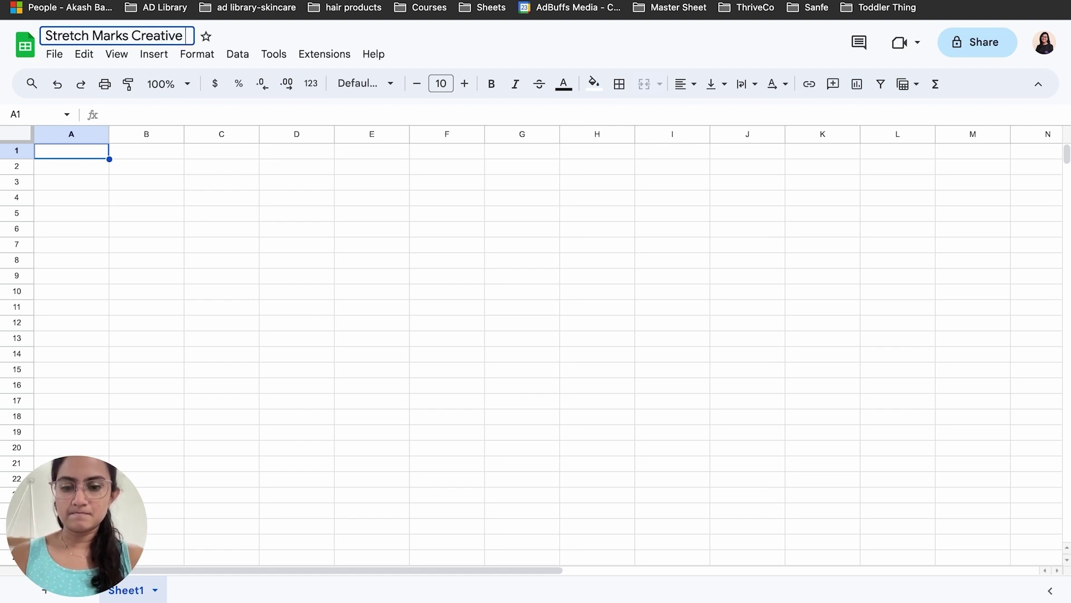
pyautogui.write(' Research')
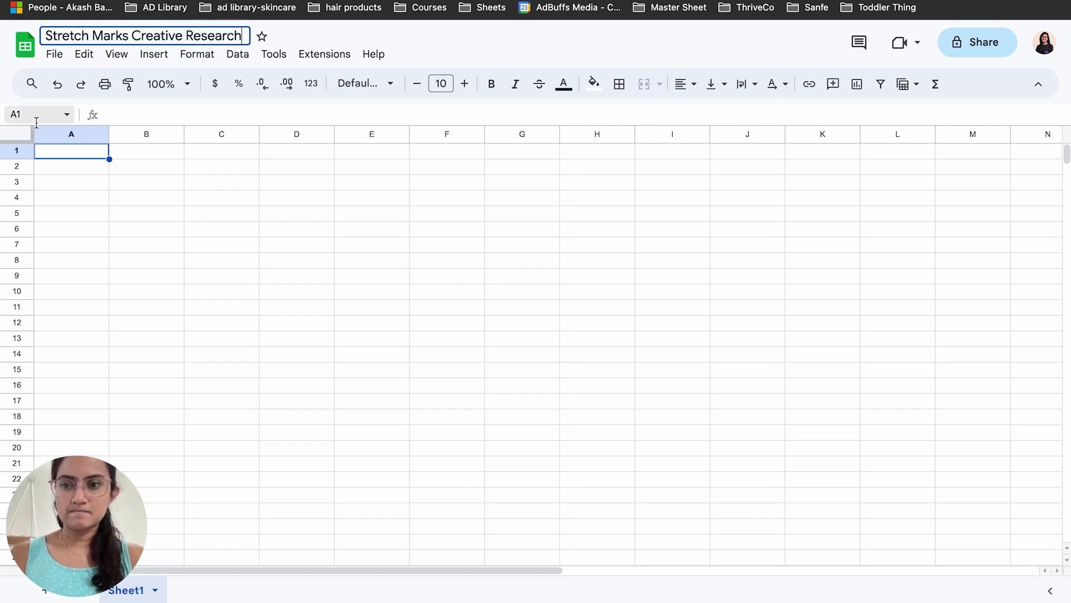
pyautogui.click(67, 173)
pyautogui.click(59, 151)
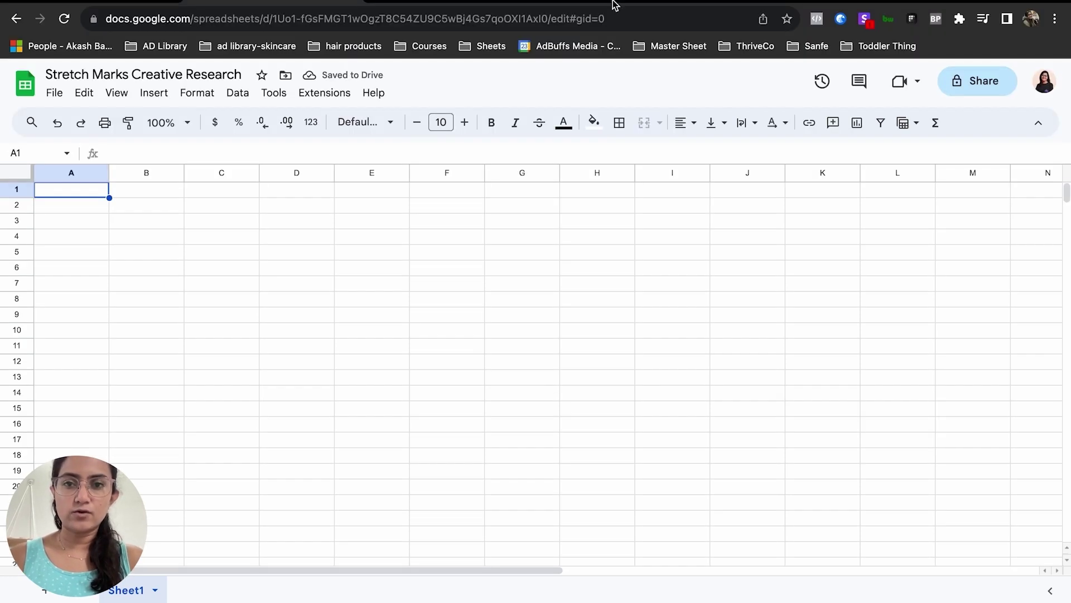
# Return to the Google results and examine the sponsored product carousel and the listings below it for stretch marks cream brands.
pyautogui.click(439, 2)
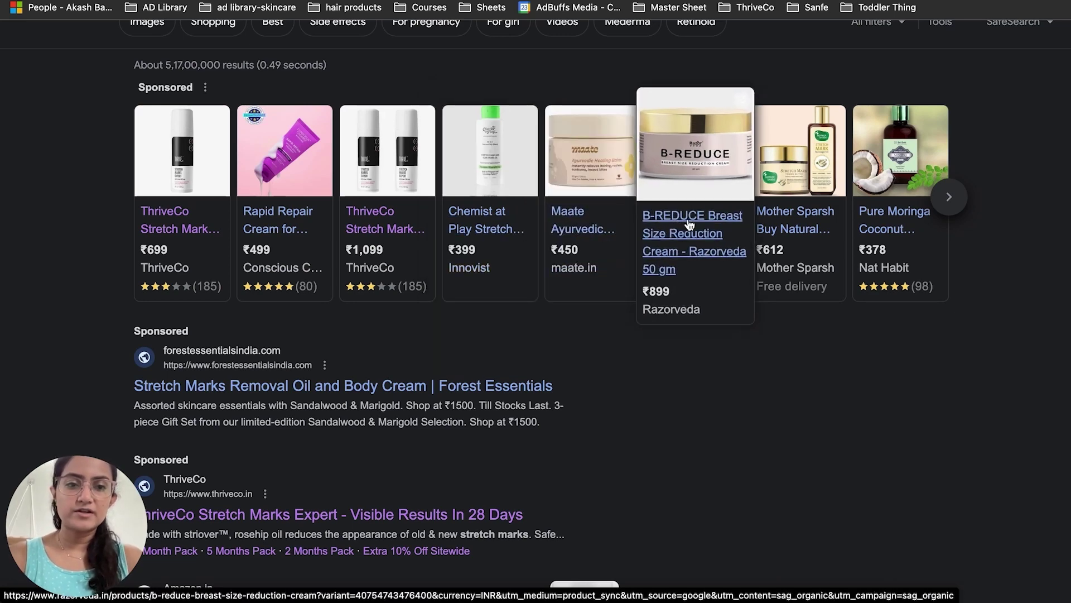
pyautogui.click(950, 198)
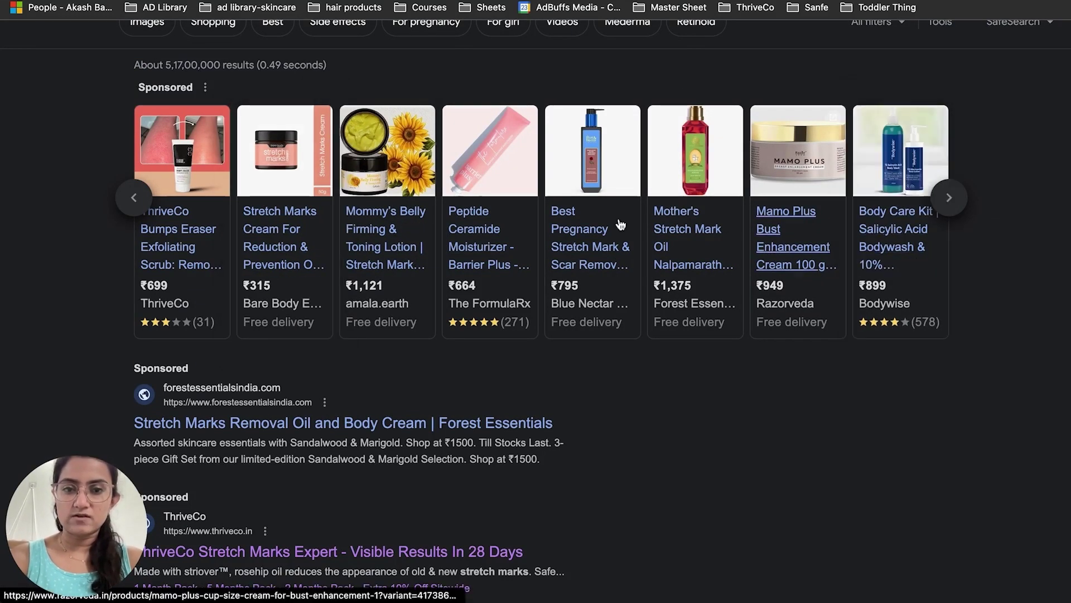
pyautogui.scroll(-3, 541, 241)
pyautogui.scroll(3, 575, 383)
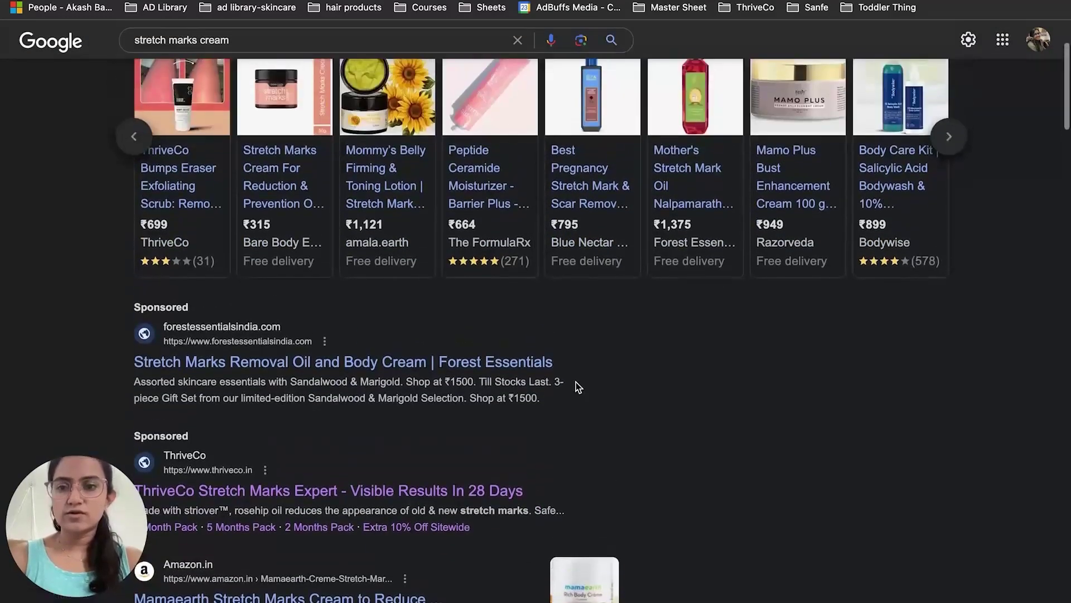
pyautogui.scroll(-4, 578, 387)
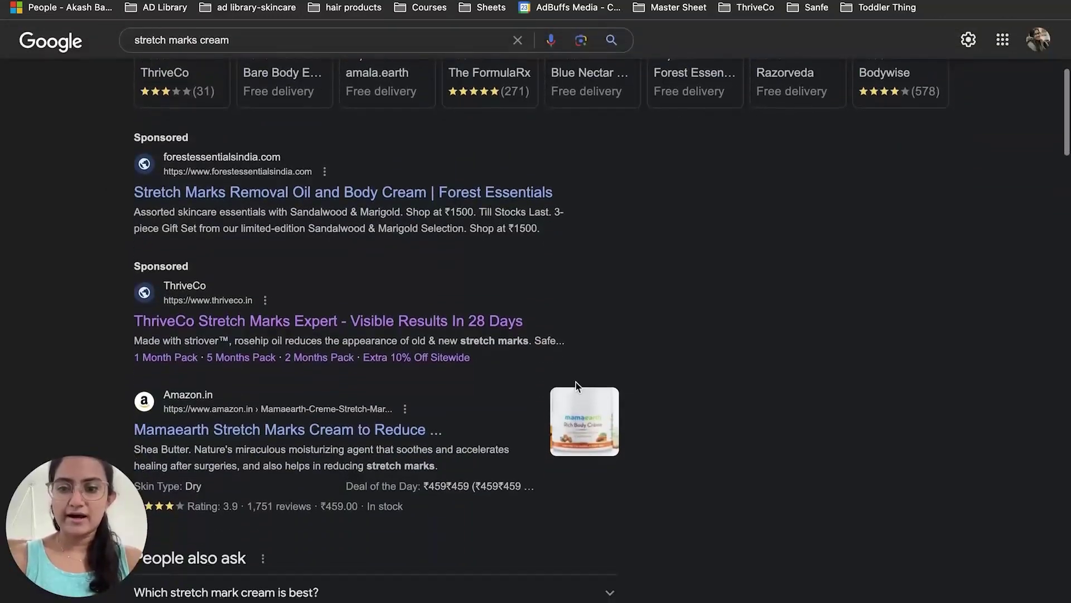
pyautogui.scroll(-9, 578, 387)
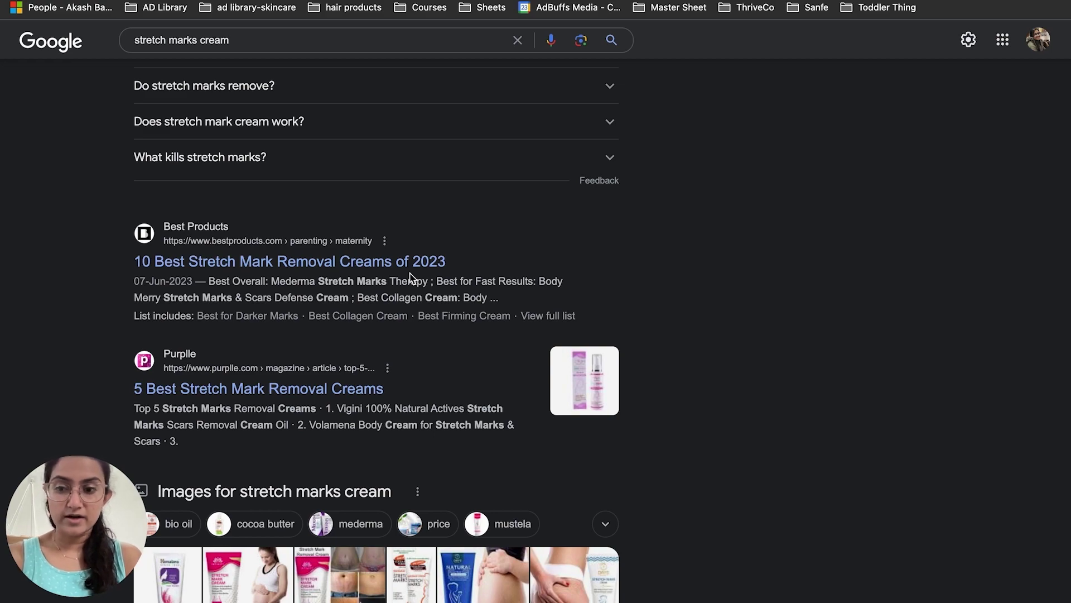
# Switch to the research spreadsheet, enter ThriveCo in cell A1 and start the entry "Con" in cell A2.
pyautogui.hotkey('ctrl', 'Tab')
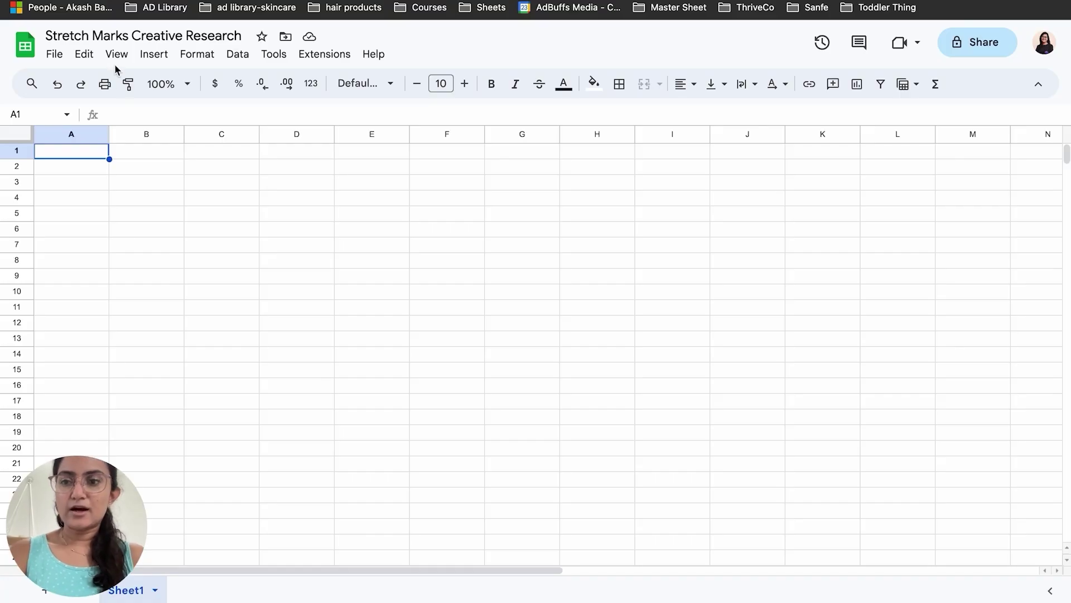
pyautogui.write('Thrive')
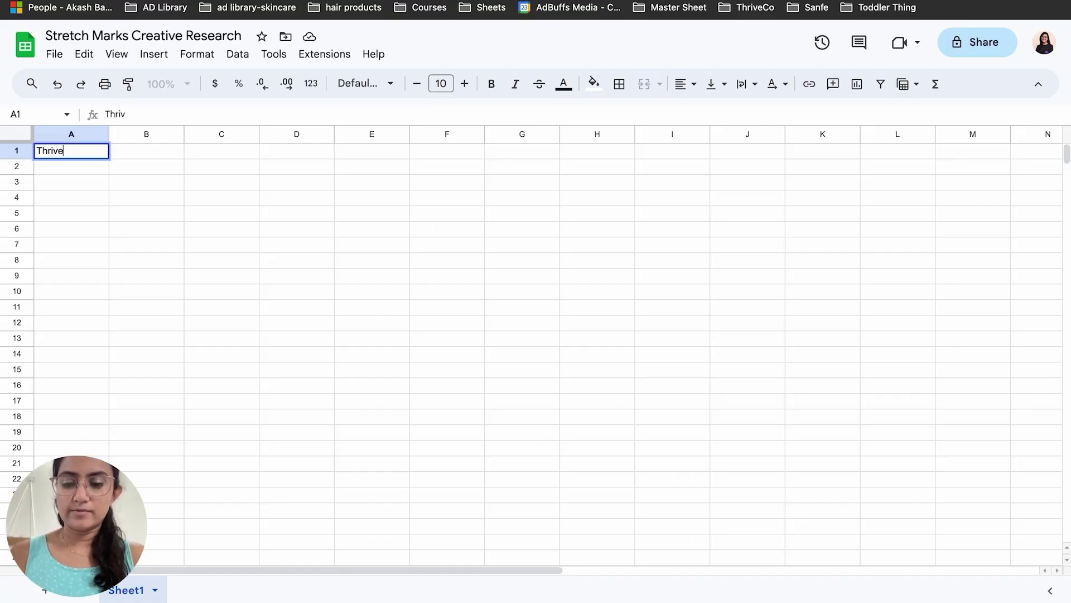
pyautogui.write('Co')
pyautogui.press('Return')
pyautogui.write('Co')
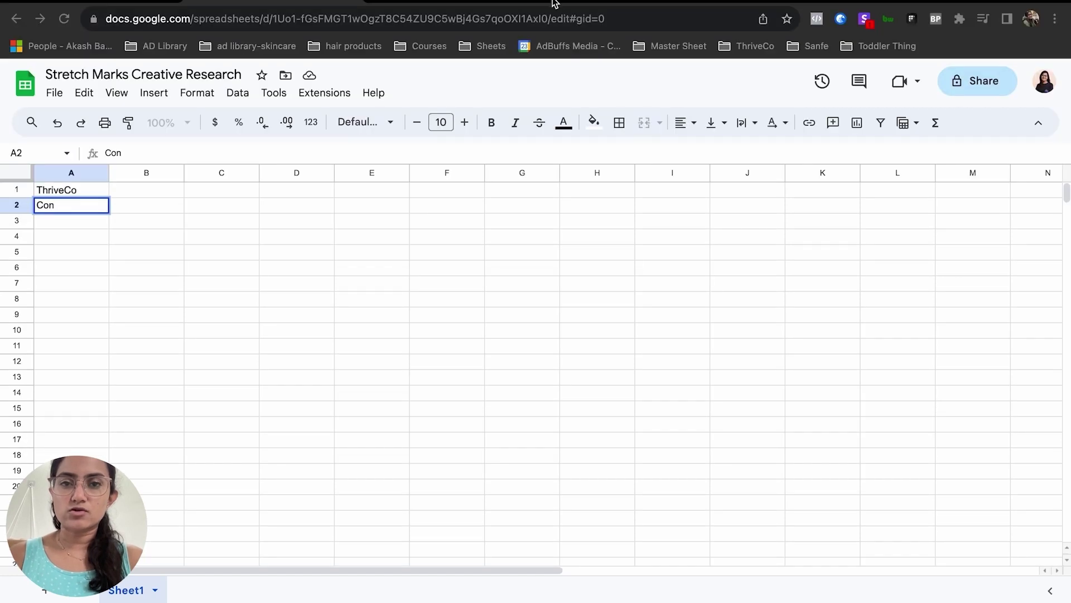
# Open amazon.in in a new browser tab.
pyautogui.press('super+t')
pyautogui.write('amaz')
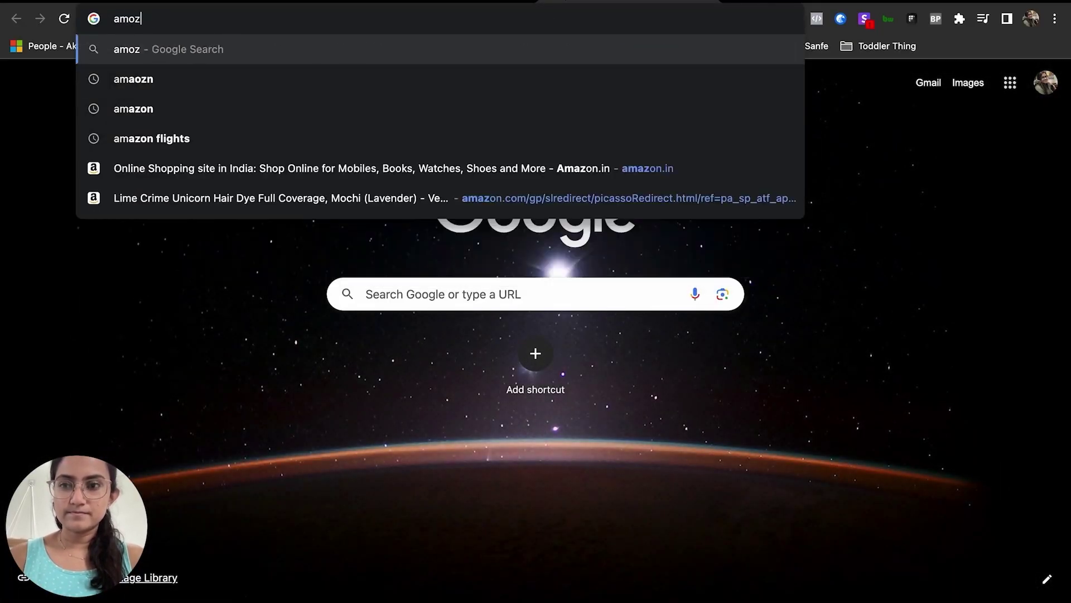
pyautogui.press('BackSpace')
pyautogui.press('BackSpace')
pyautogui.press('BackSpace')
pyautogui.write('mazon.in')
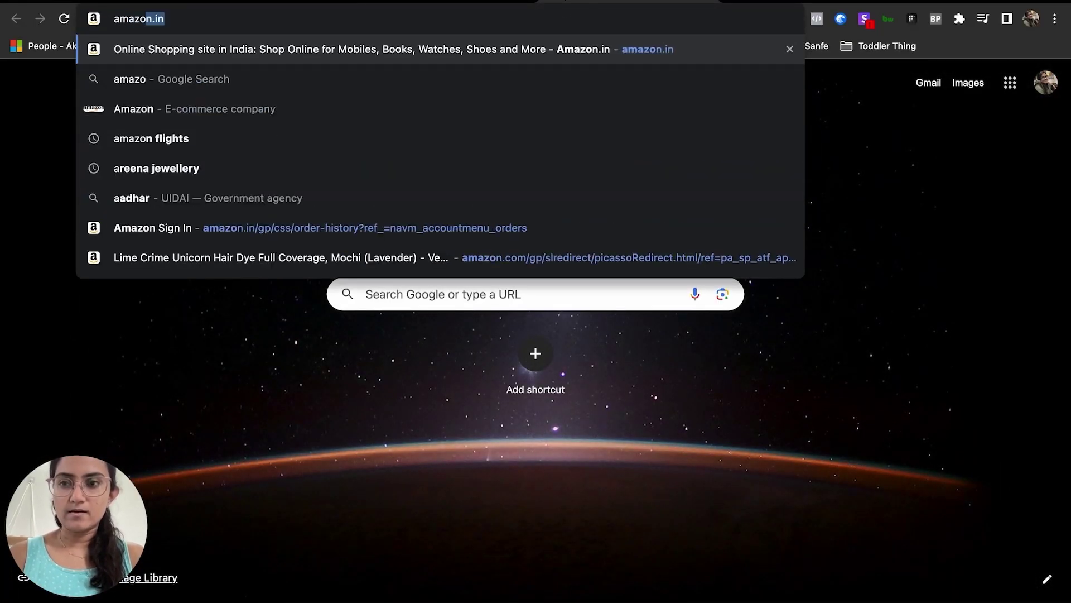
pyautogui.press('Return')
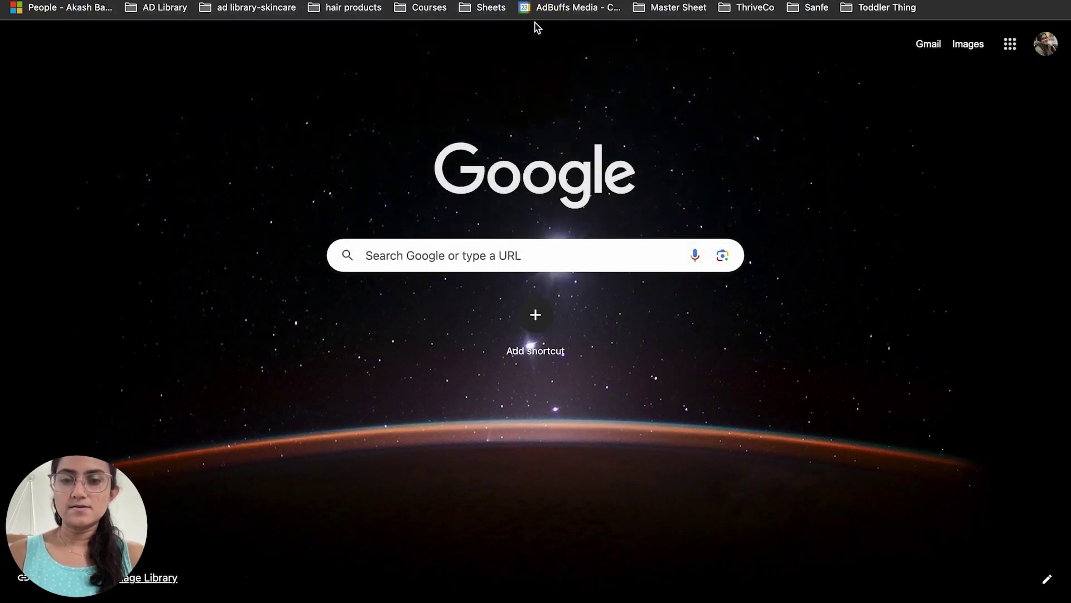
# Search Amazon for "stretch marks cream" across all categories and look through the first product results.
pyautogui.click(378, 44)
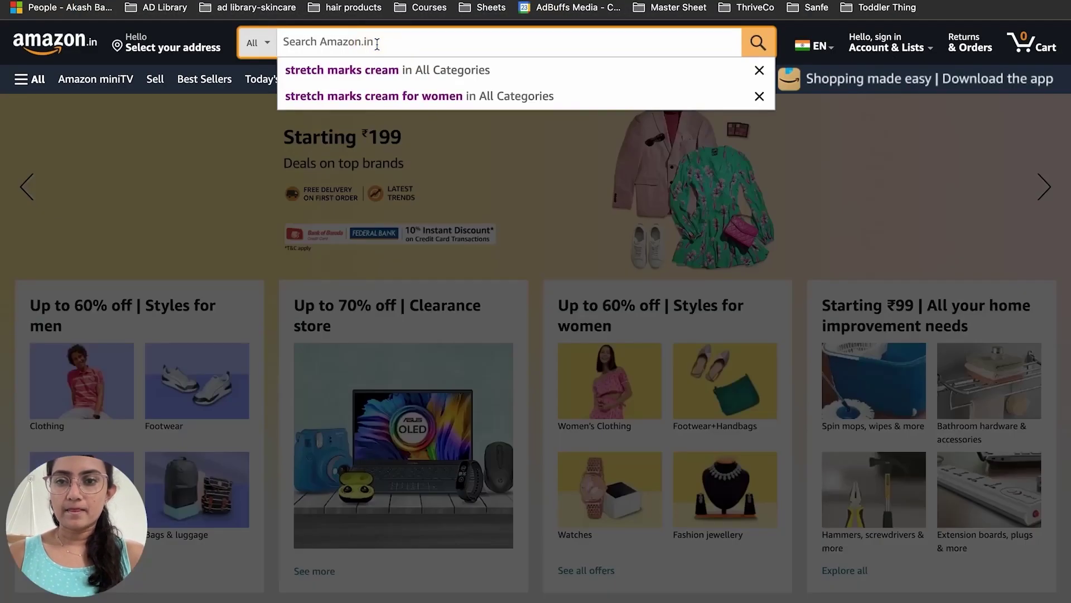
pyautogui.click(364, 71)
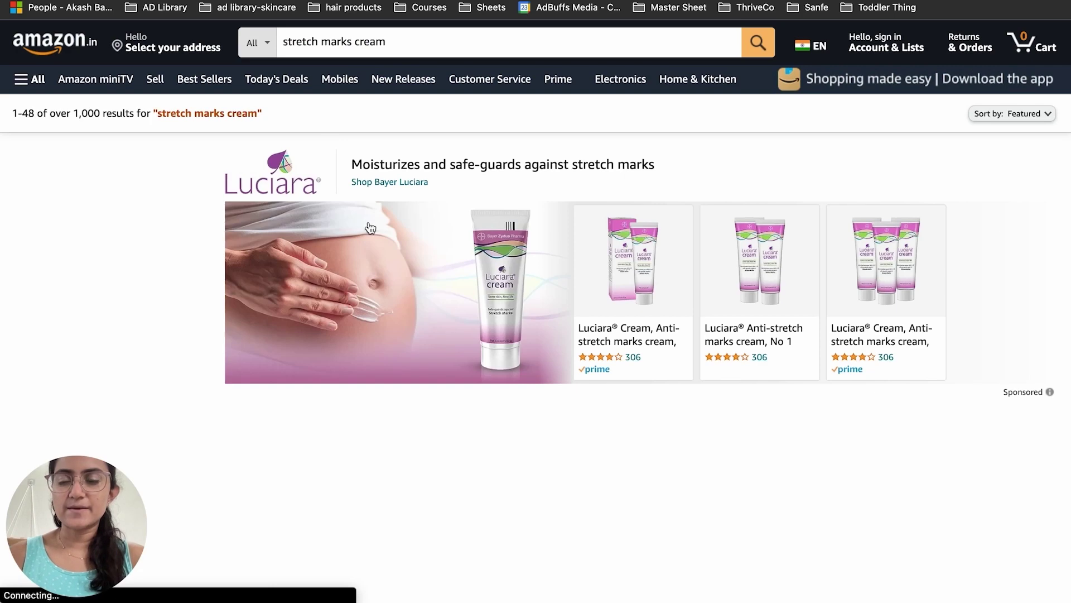
pyautogui.scroll(-3, 370, 276)
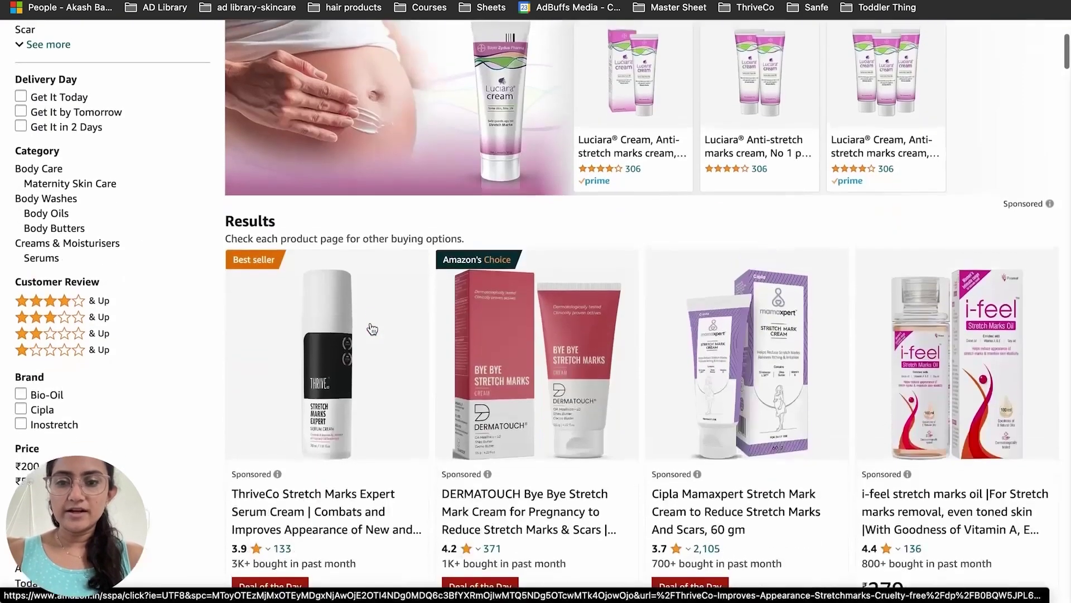
pyautogui.scroll(-3, 391, 299)
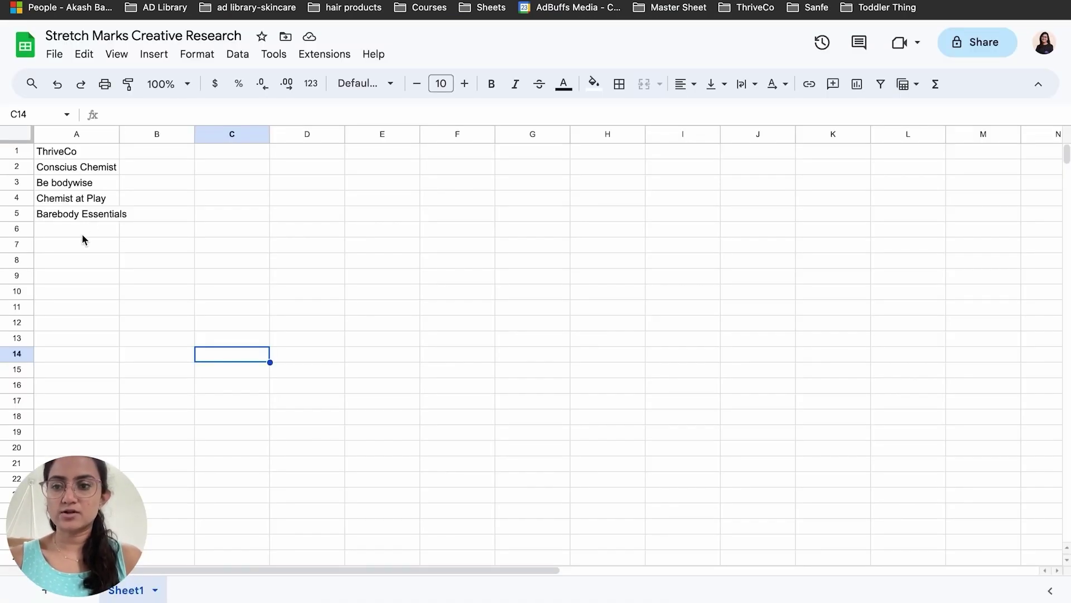
# Add the brand Dermatouch in cell A6 of the research spreadsheet.
pyautogui.click(82, 234)
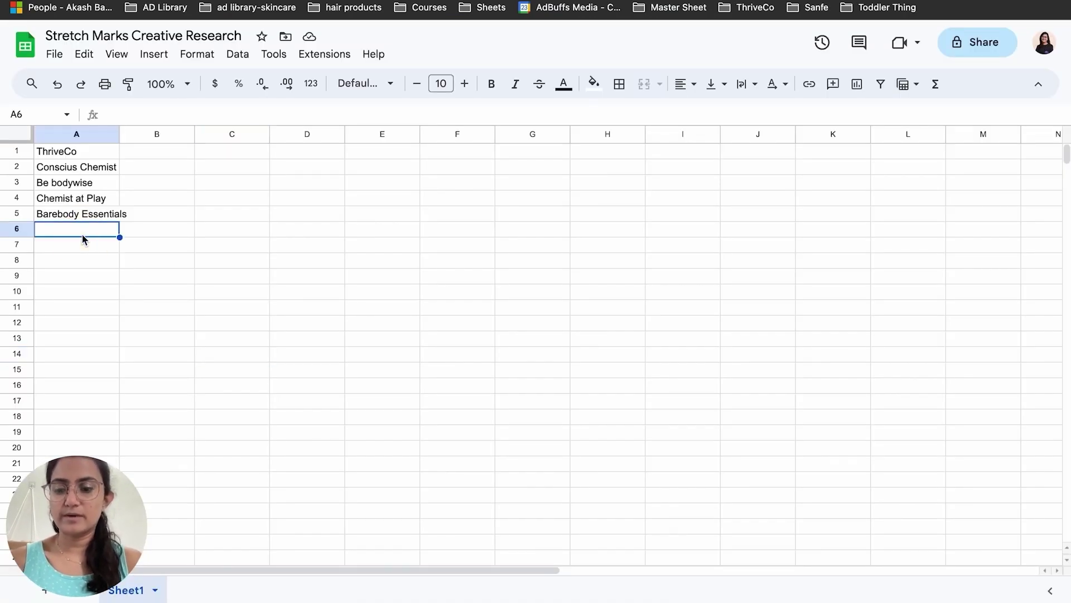
pyautogui.write('Dermatouch')
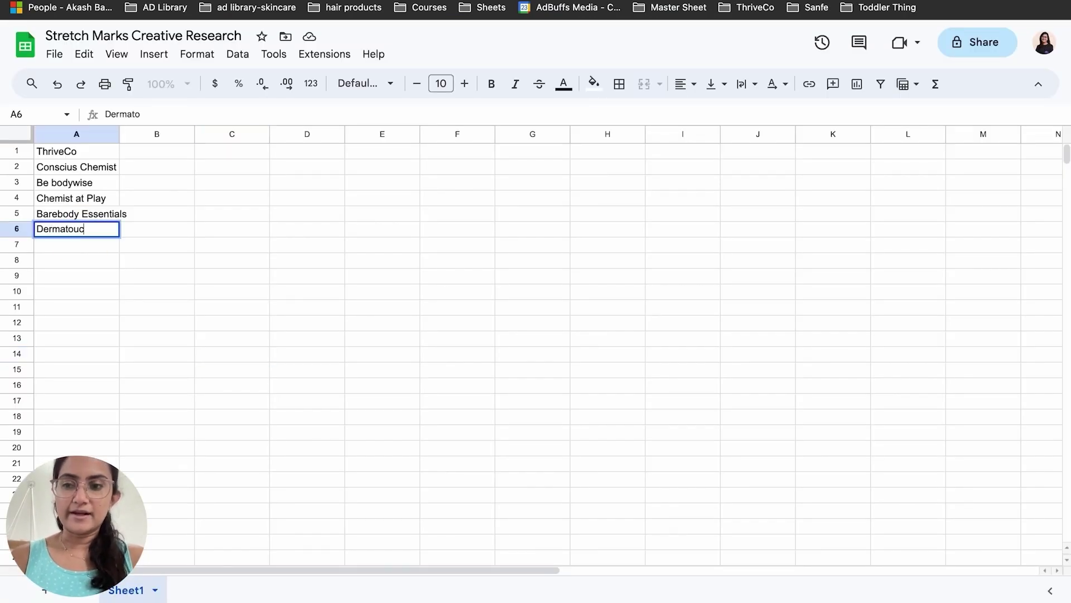
pyautogui.click(239, 323)
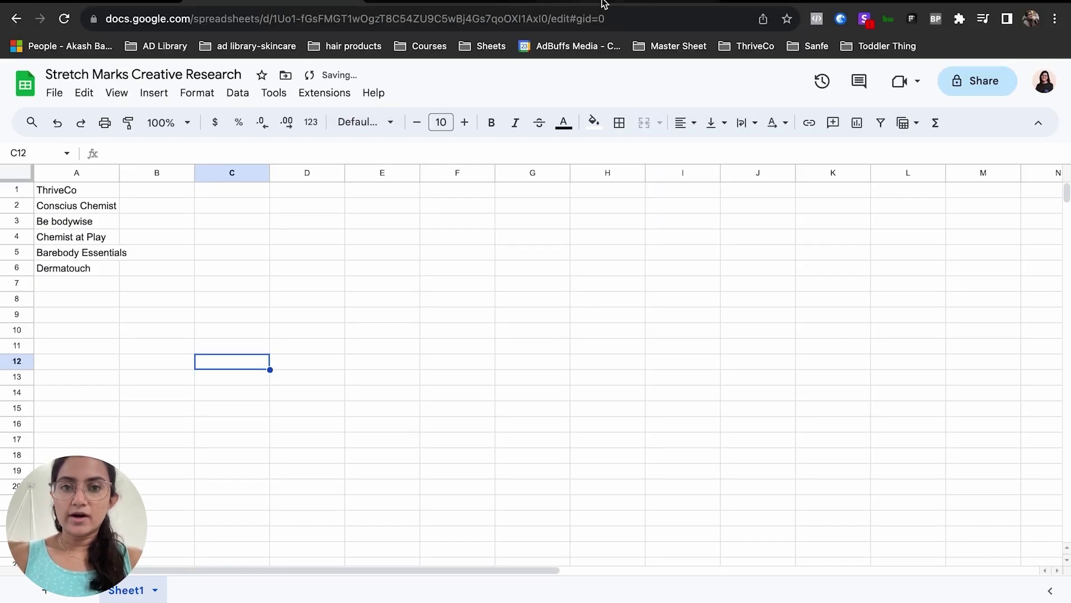
# Return to the Amazon results and examine the listed stretch marks products and the video ad for further competitor brands.
pyautogui.click(591, 1)
pyautogui.scroll(-10, 689, 452)
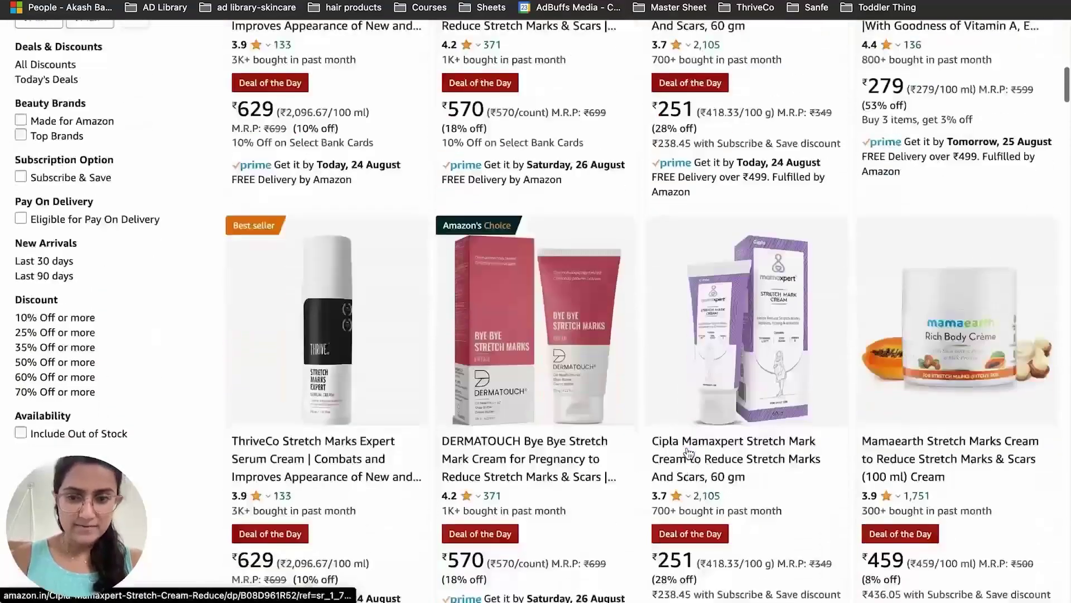
pyautogui.scroll(-10, 689, 452)
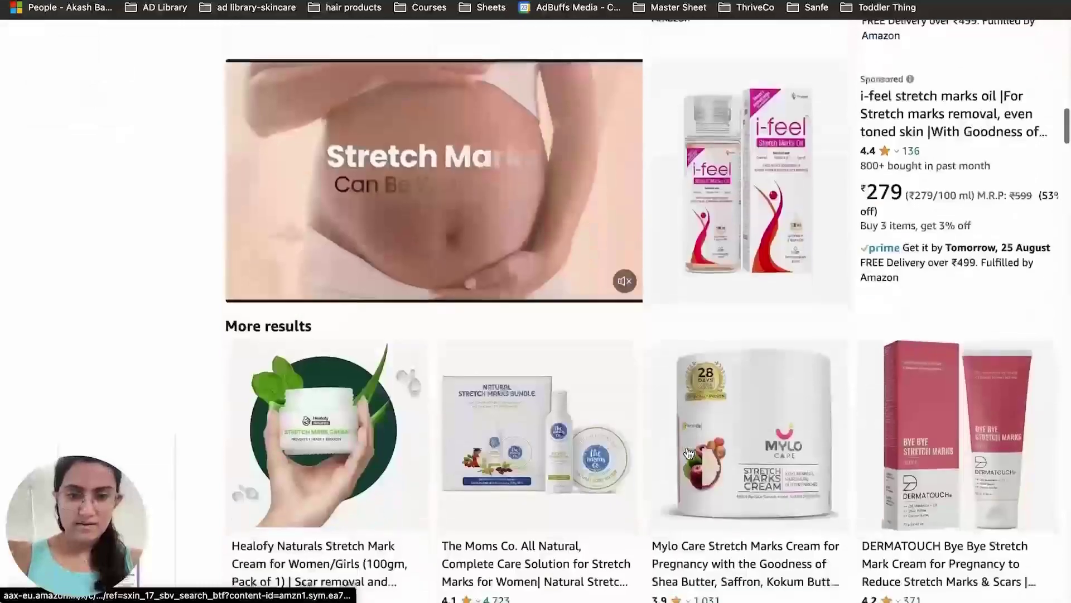
pyautogui.scroll(-2, 689, 452)
pyautogui.scroll(3, 689, 452)
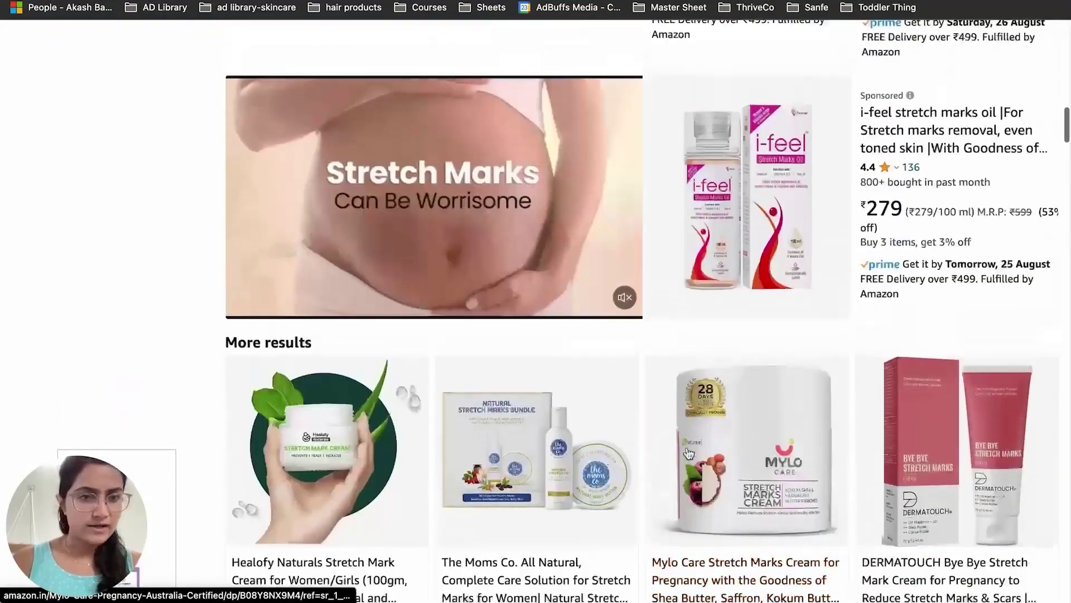
pyautogui.scroll(-9, 689, 452)
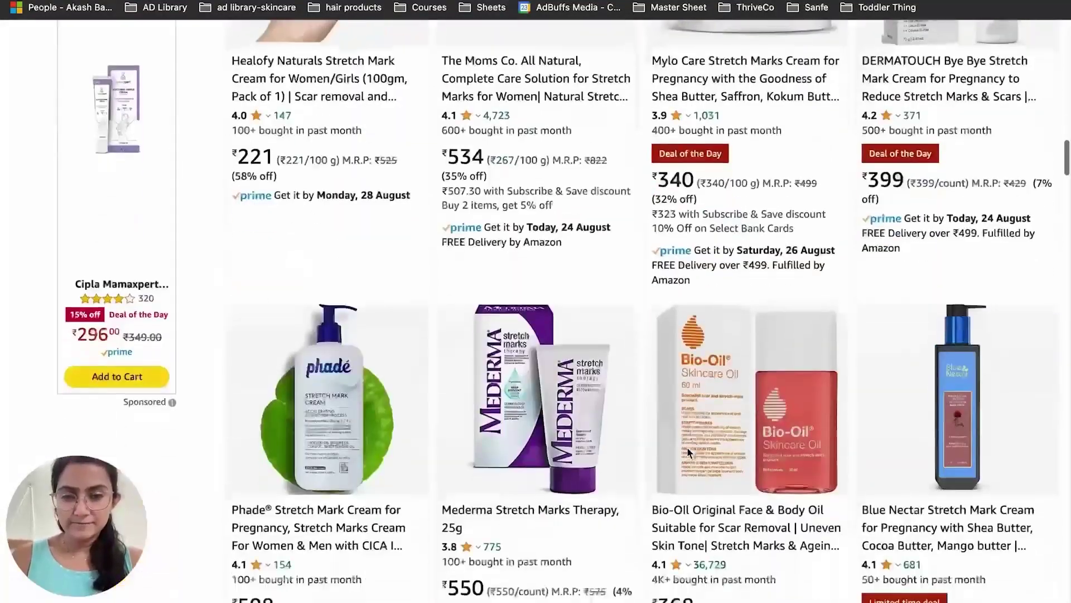
pyautogui.scroll(11, 689, 452)
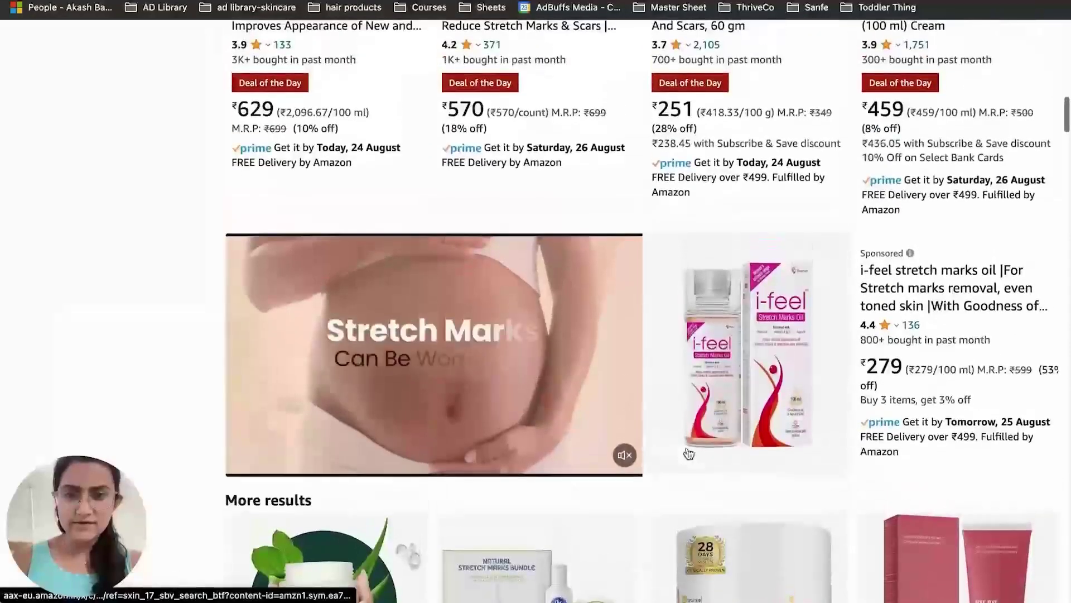
pyautogui.scroll(8, 578, 361)
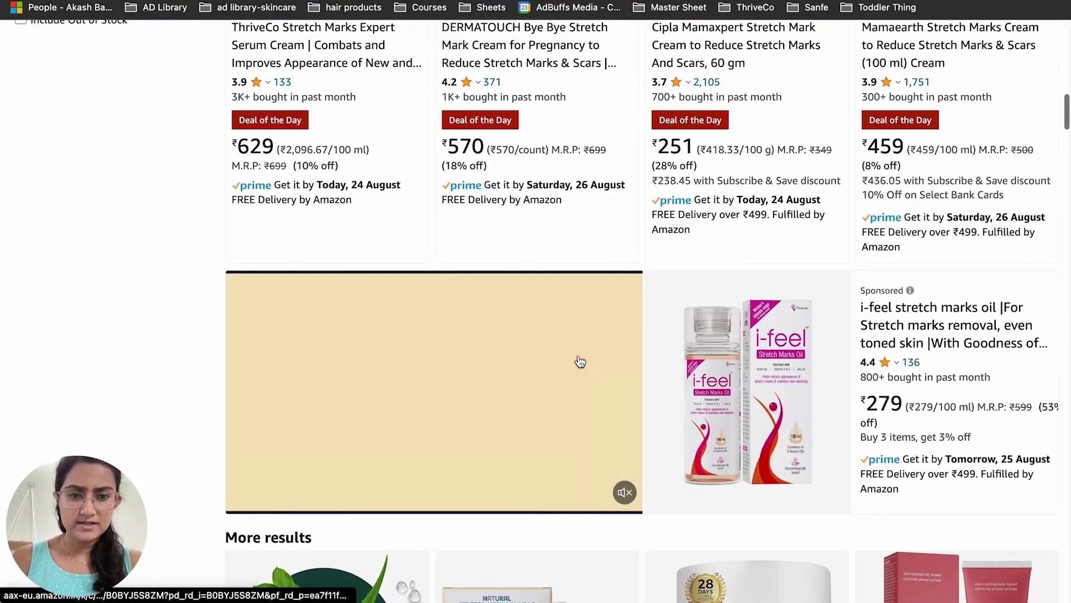
# Find the Chemist at Play Stretch Mark & Scar Fading Oil in the Amazon results and open its product page.
pyautogui.scroll(2, 580, 362)
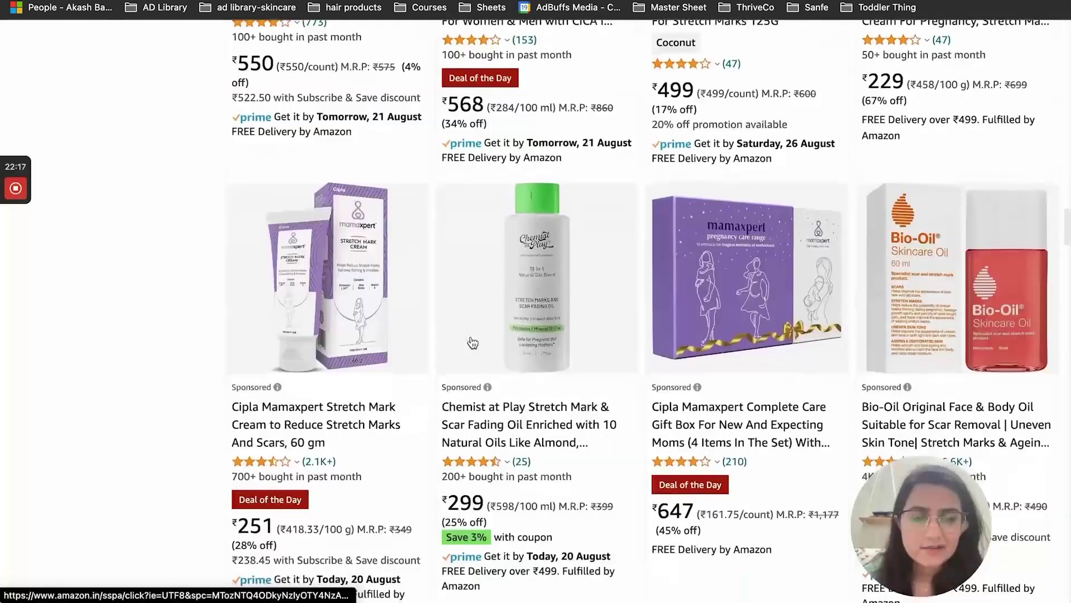
pyautogui.scroll(2, 566, 203)
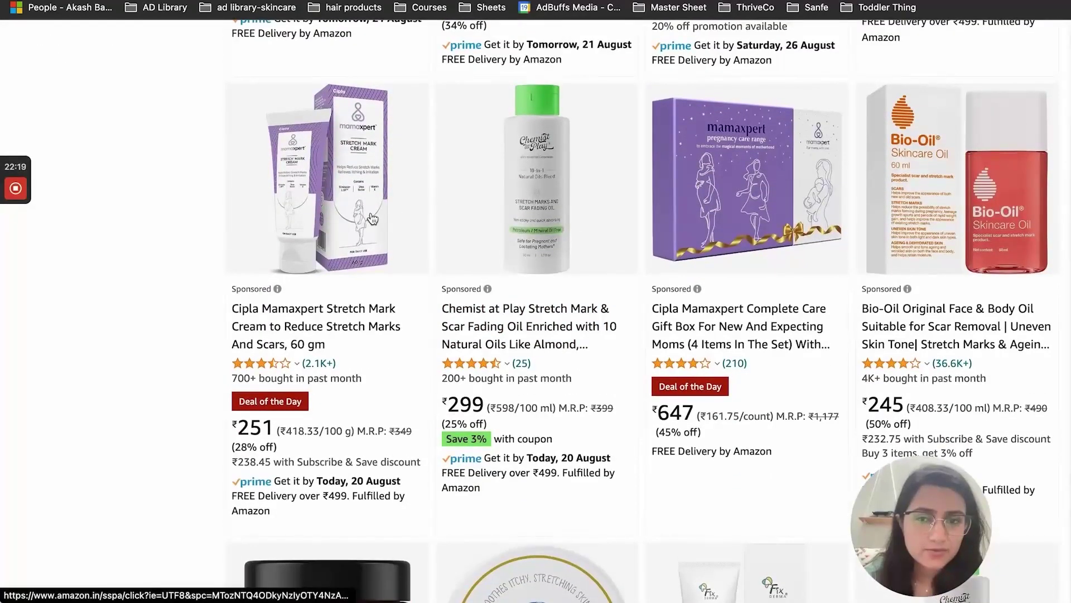
pyautogui.click(564, 263)
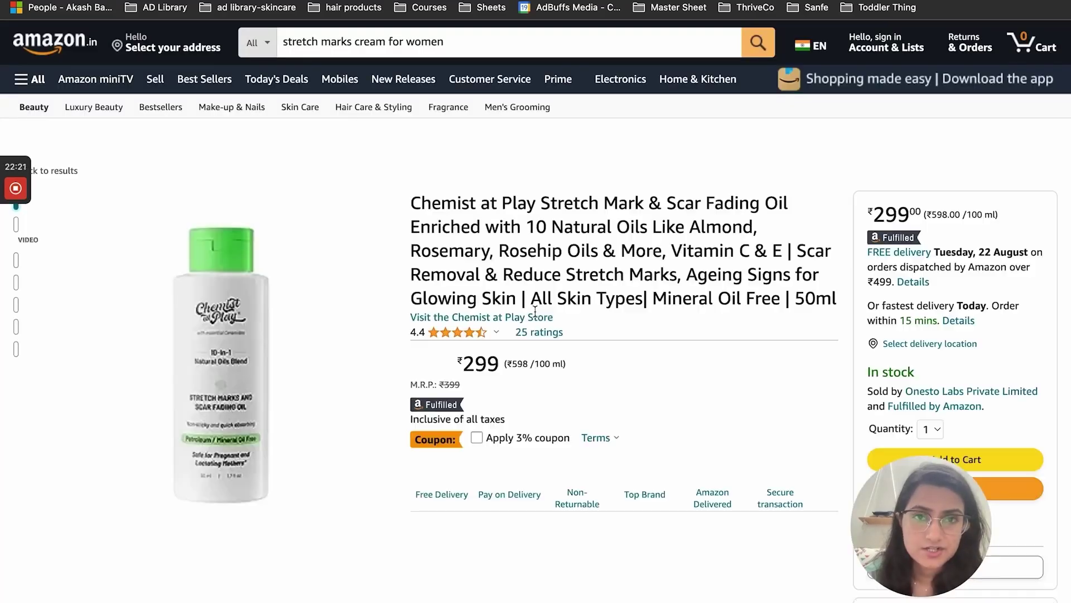
# Examine the related sponsored products on the Chemist at Play page for further stretch marks brands.
pyautogui.scroll(-1, 417, 452)
pyautogui.scroll(-15, 416, 452)
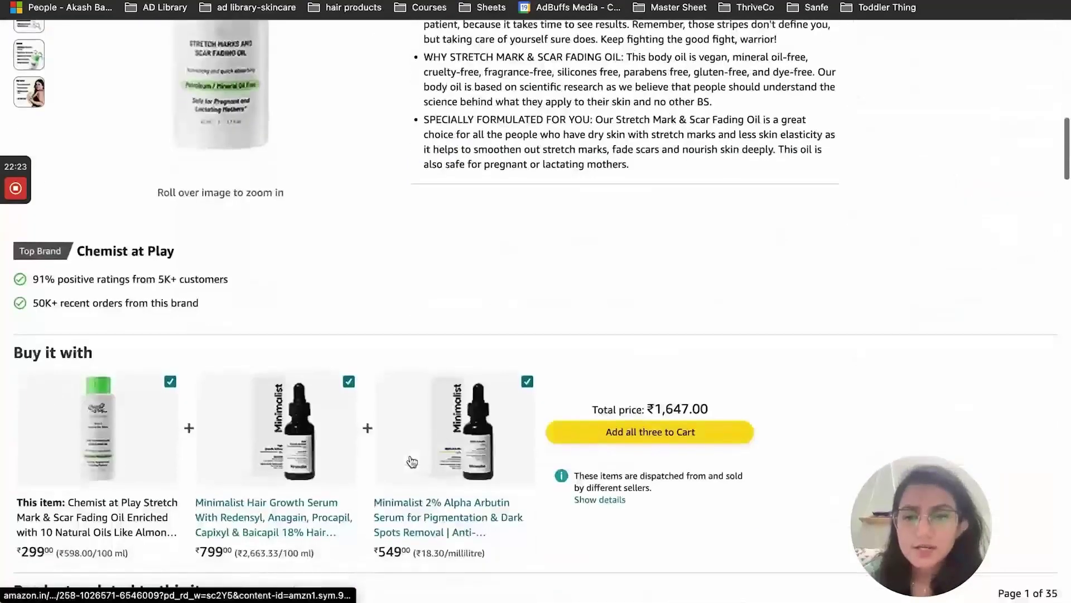
pyautogui.scroll(-15, 216, 394)
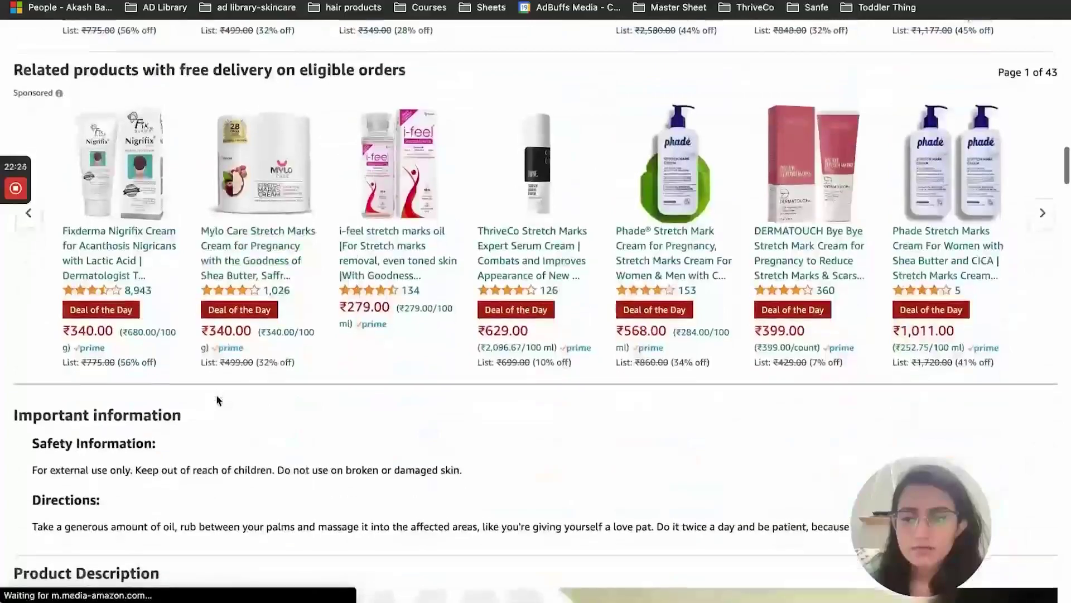
pyautogui.scroll(-4, 216, 394)
pyautogui.scroll(5, 216, 393)
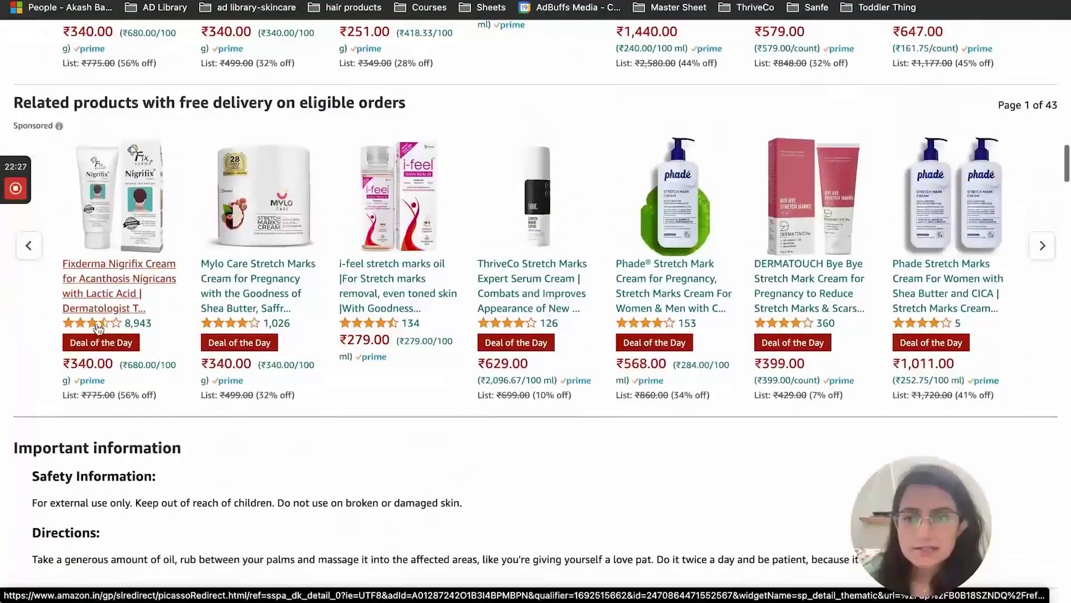
pyautogui.scroll(10, 371, 112)
pyautogui.scroll(-7, 370, 112)
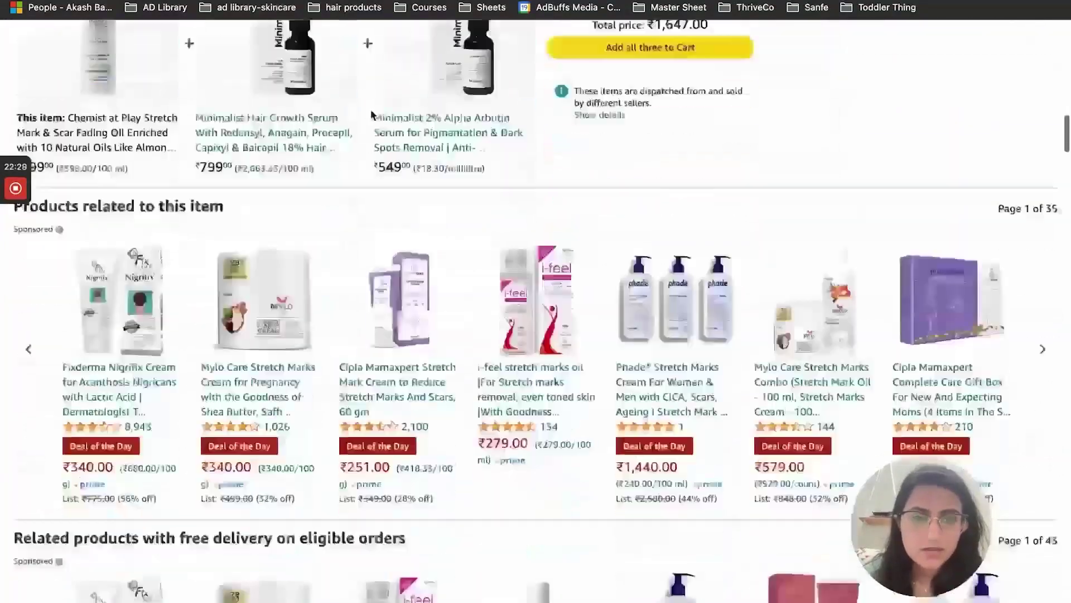
pyautogui.scroll(2, 372, 116)
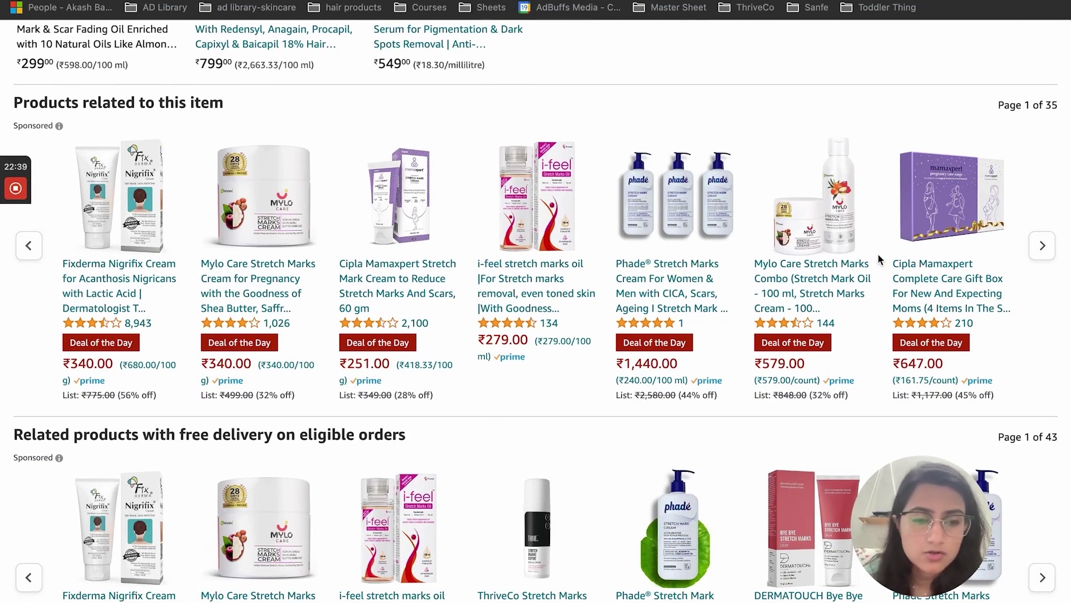
# Review the product description and the product details, including the Best Sellers Rank, of the Chemist at Play oil.
pyautogui.scroll(-4, 590, 385)
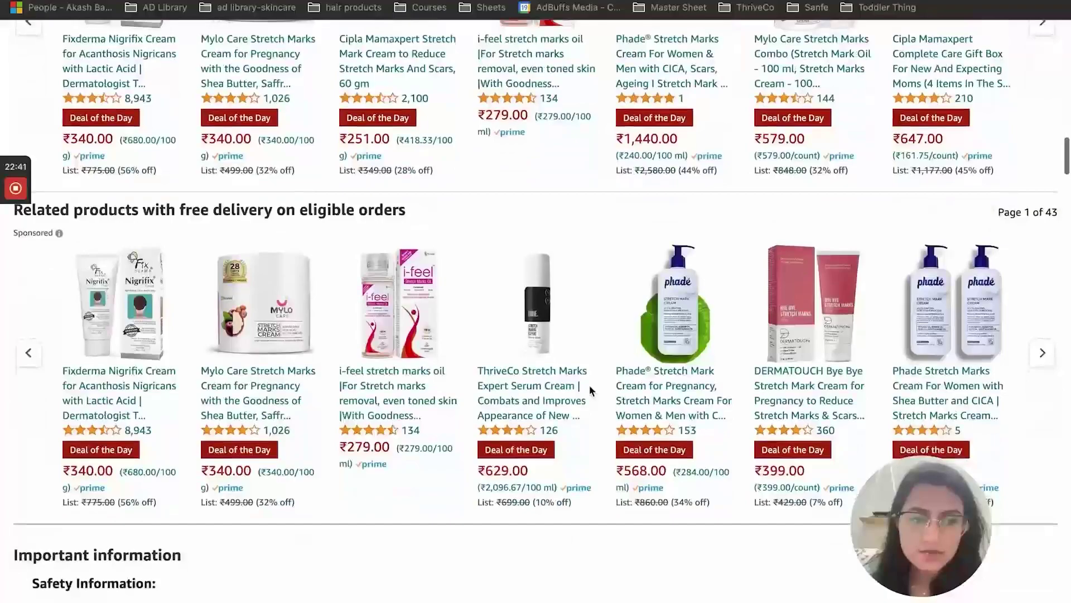
pyautogui.scroll(-7, 589, 384)
pyautogui.scroll(-1, 589, 385)
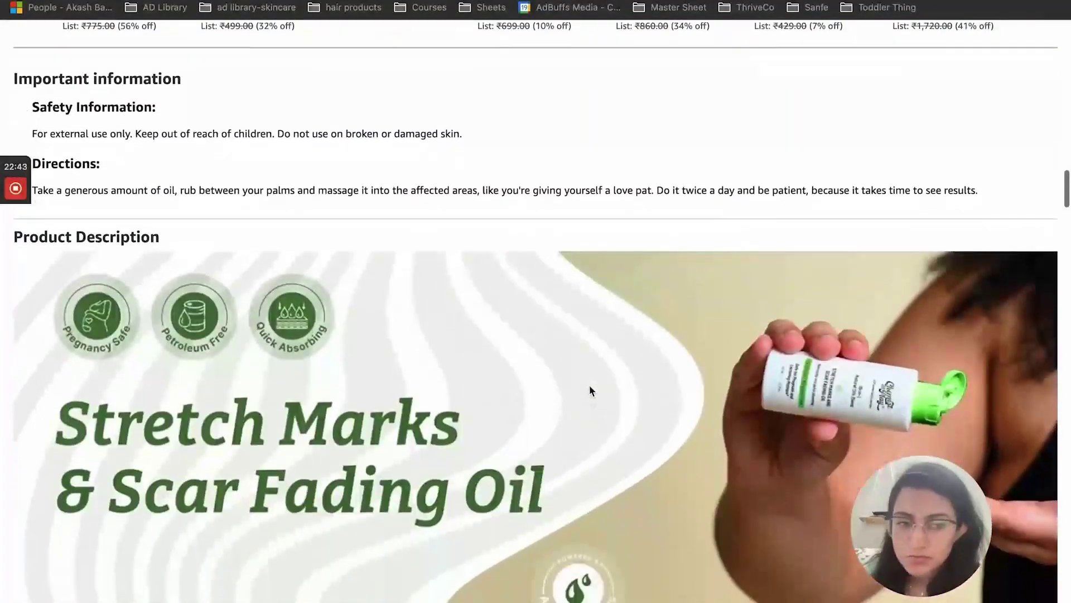
pyautogui.scroll(-20, 589, 385)
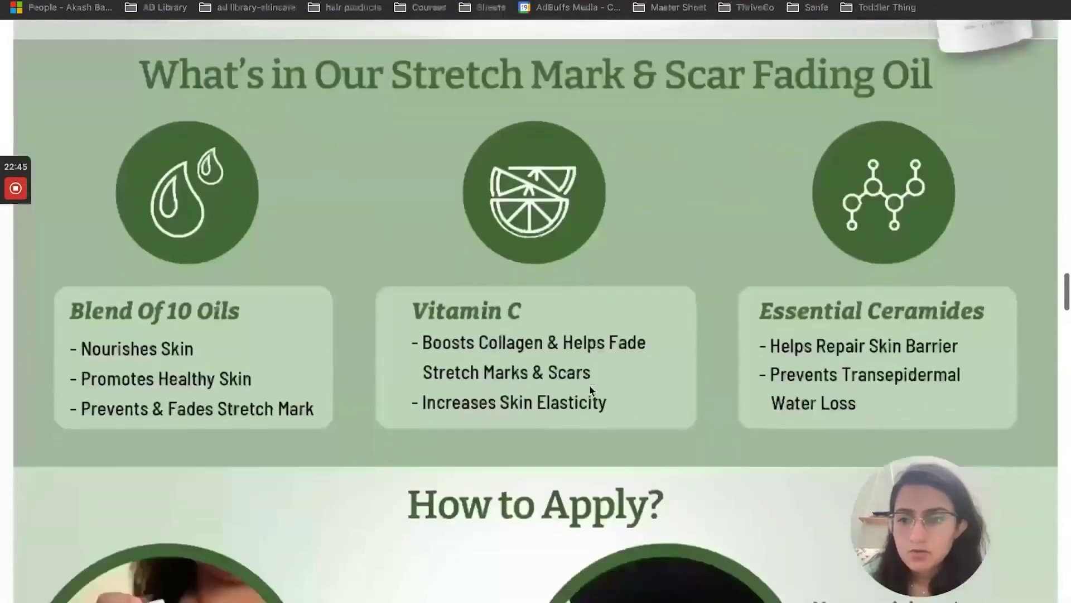
pyautogui.scroll(-20, 591, 389)
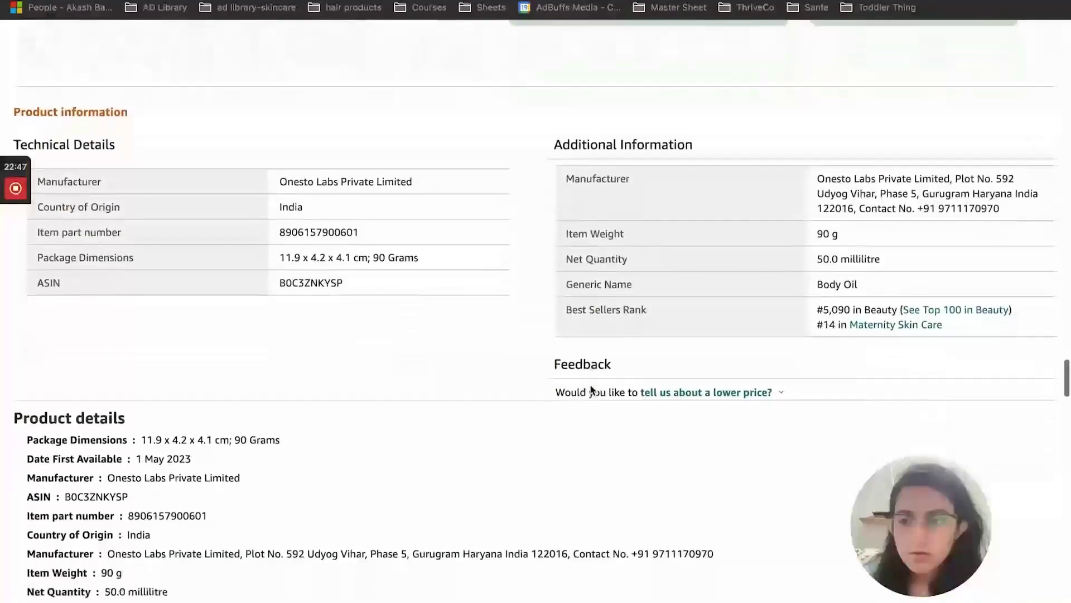
pyautogui.scroll(-4, 591, 389)
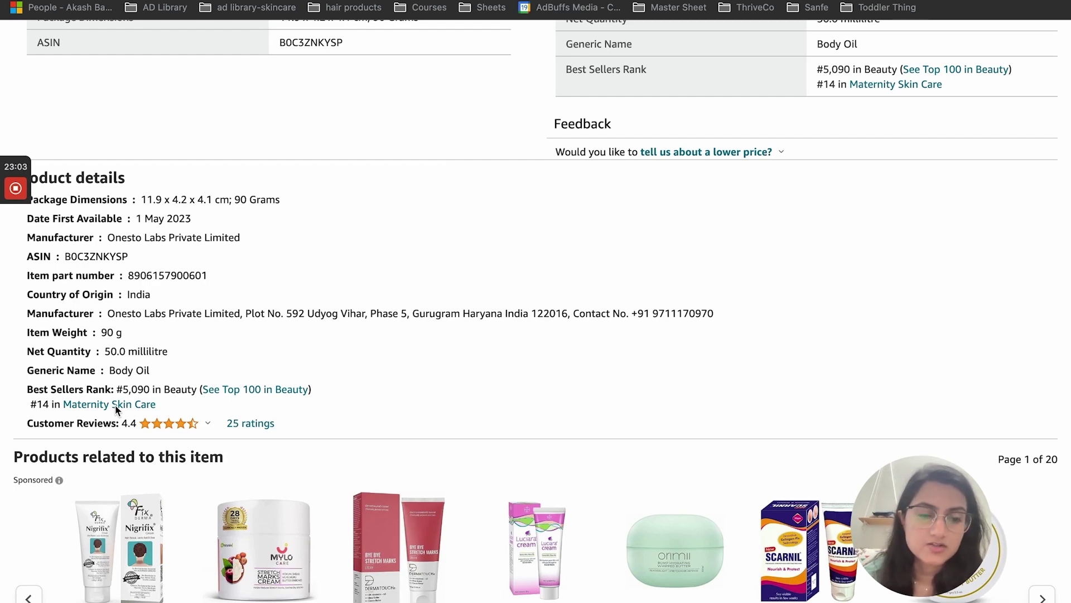
pyautogui.scroll(-1, 116, 406)
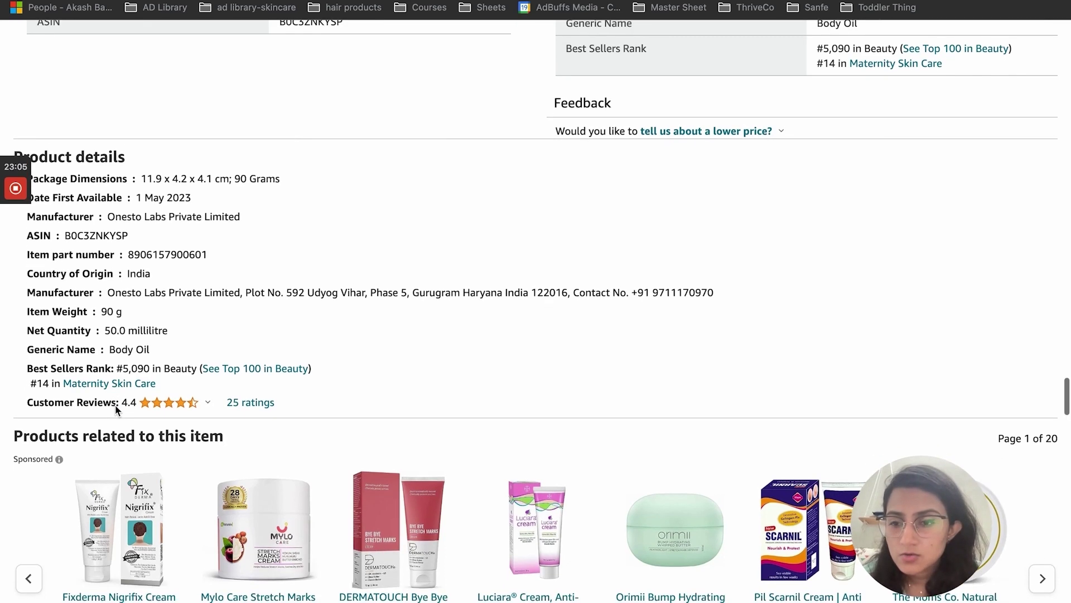
# Open the Maternity Skin Care bestsellers list and look through its ranked products for competing brands.
pyautogui.click(85, 385)
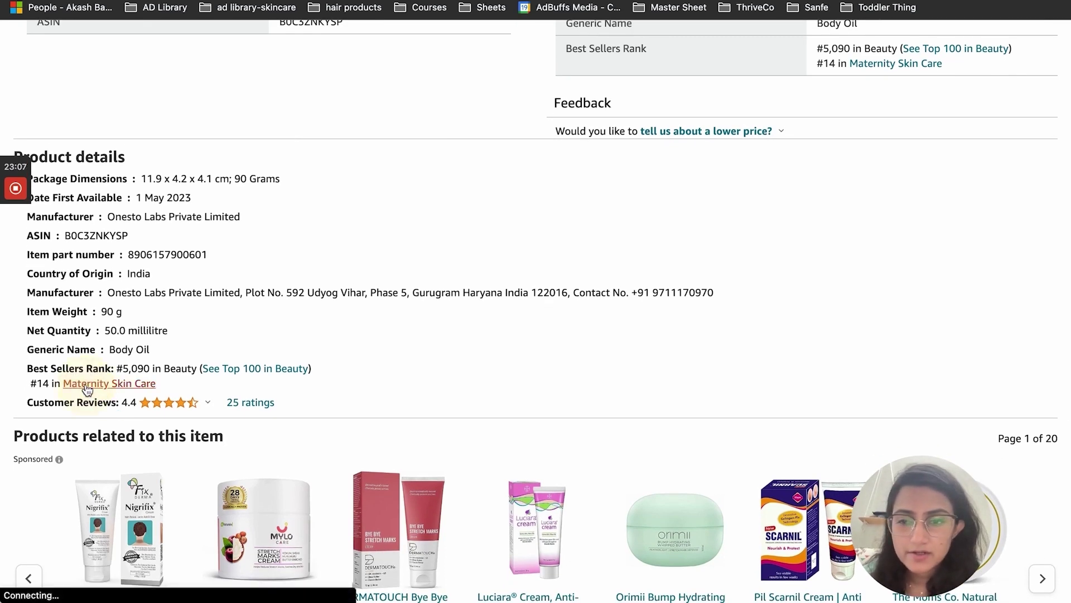
pyautogui.scroll(-3, 135, 385)
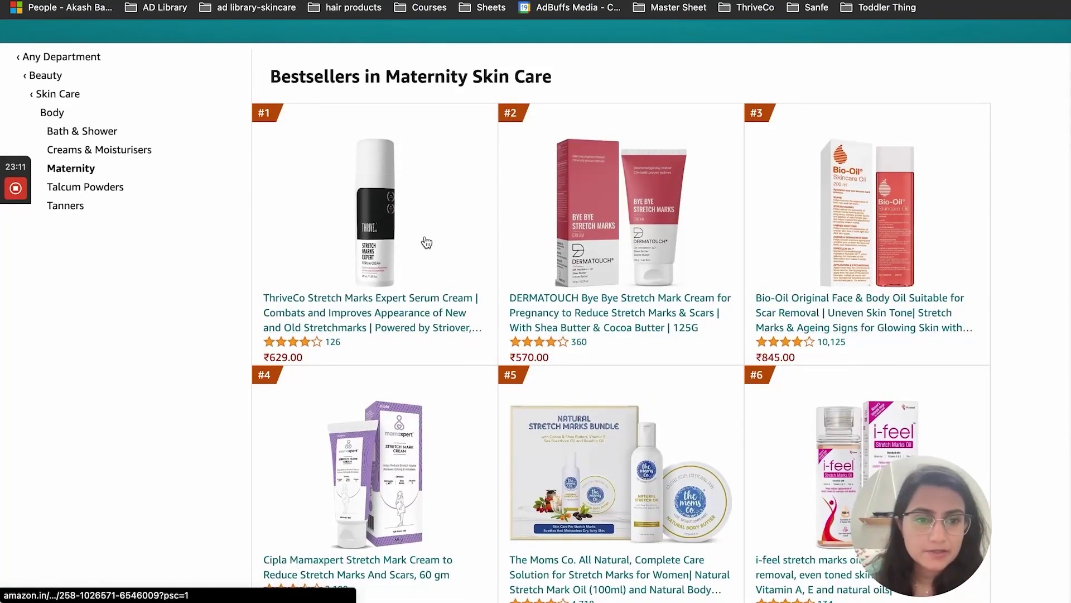
pyautogui.scroll(-3, 619, 471)
pyautogui.scroll(-8, 620, 471)
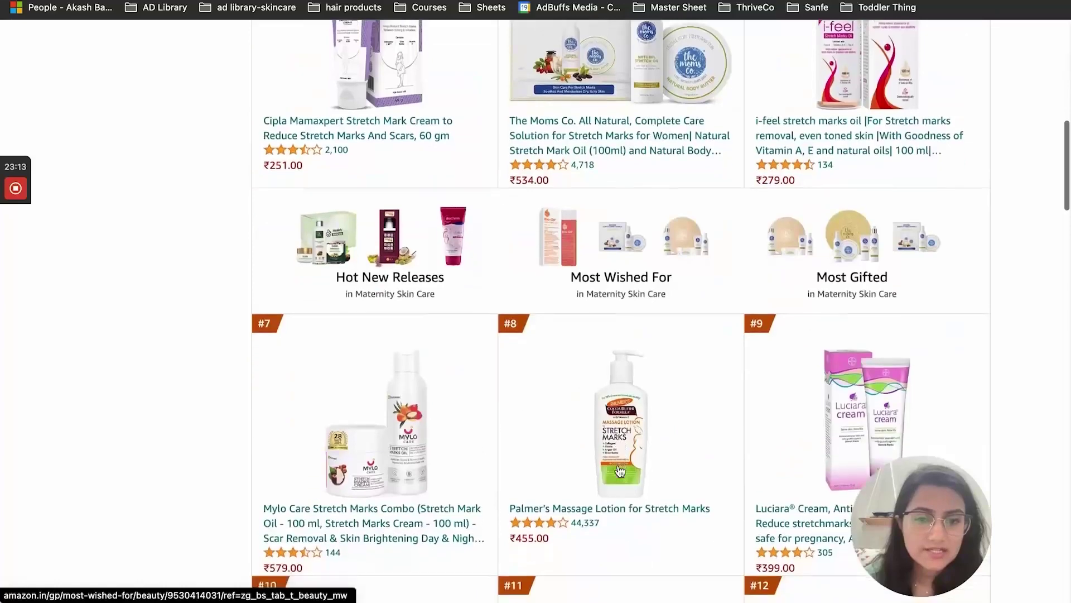
# Return to the Stretch Marks Creative Research spreadsheet and search Google for "ads library facebook" in a new browser tab.
pyautogui.hotkey('ctrl', 'Tab')
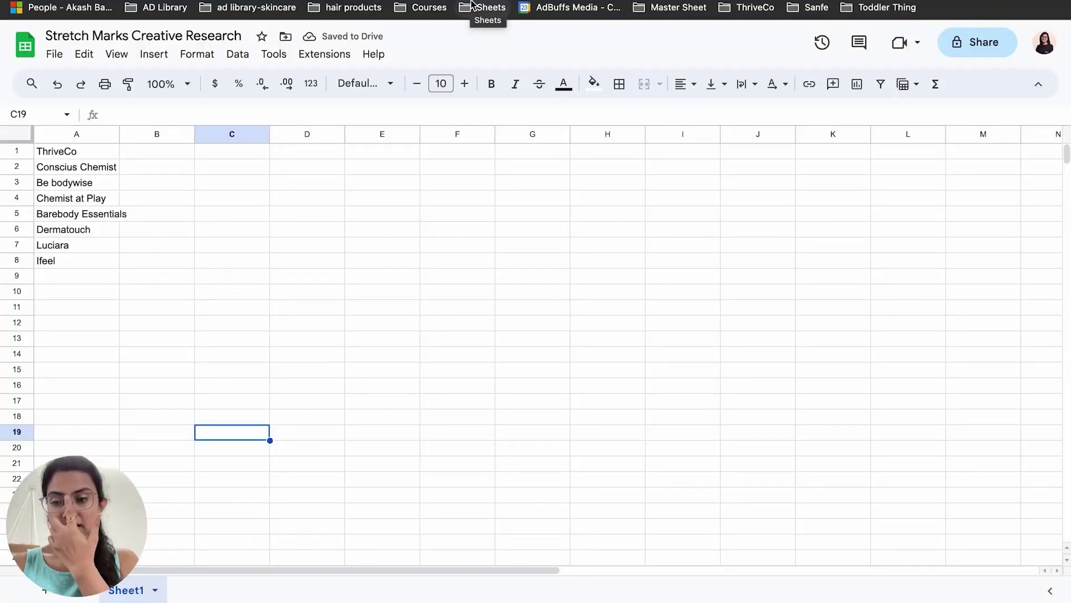
pyautogui.moveTo(472, 3)
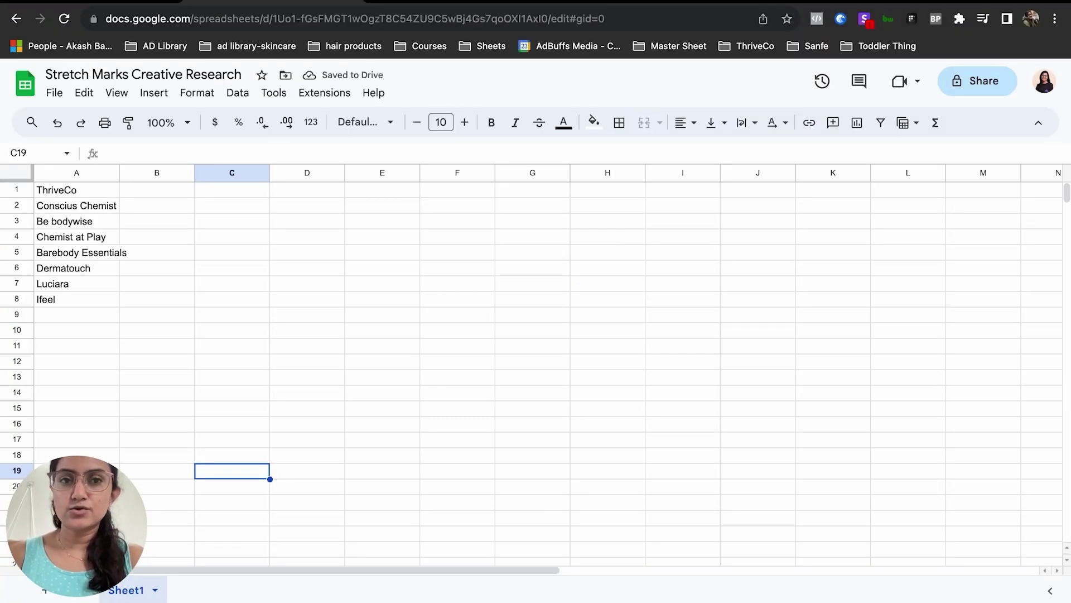
pyautogui.hotkey('ctrl', 't')
pyautogui.write('ads')
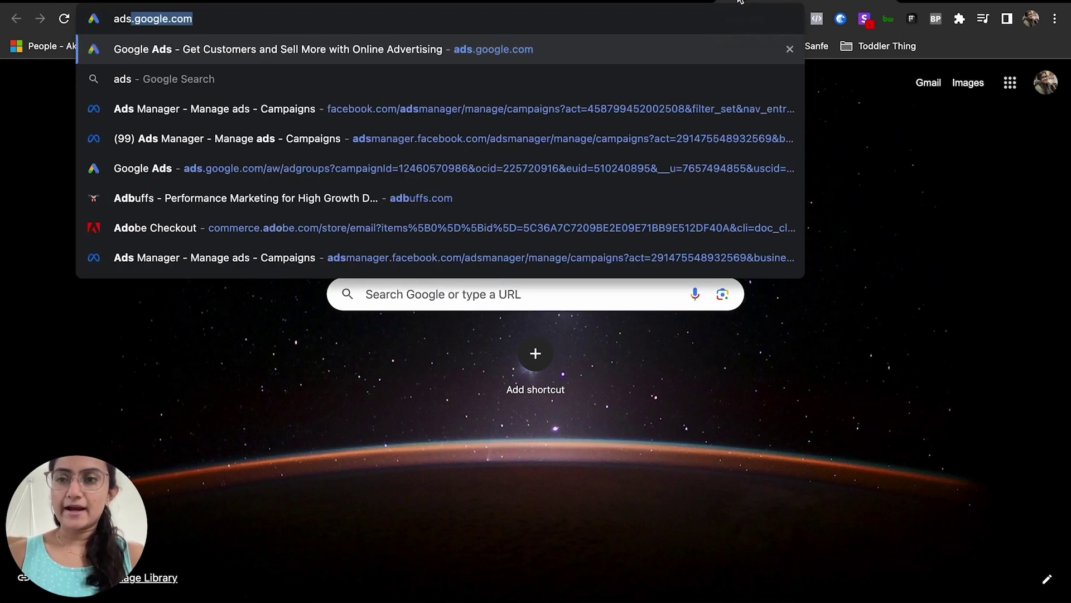
pyautogui.write(' libra')
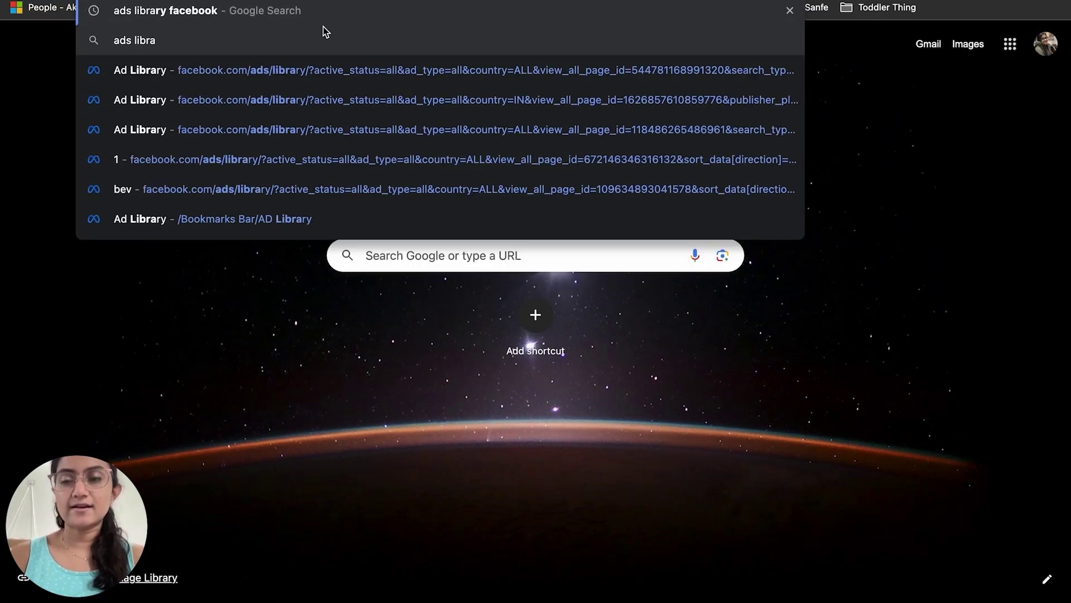
pyautogui.click(273, 9)
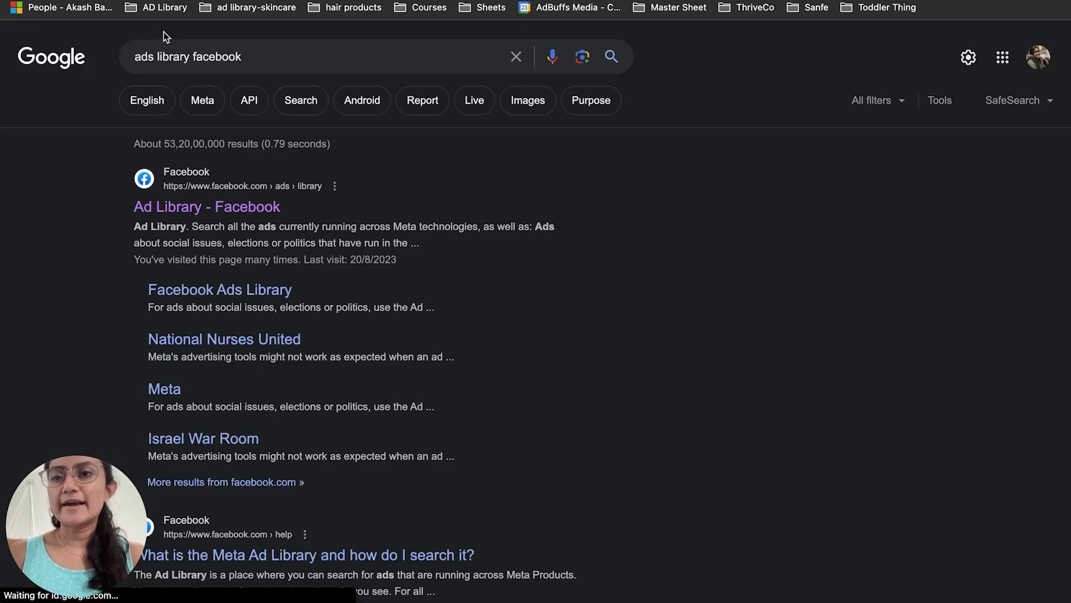
# Look through the saved brand links in the AD Library and ad library-skincare bookmark folders.
pyautogui.click(163, 7)
pyautogui.scroll(-3, 177, 301)
pyautogui.scroll(-2, 177, 302)
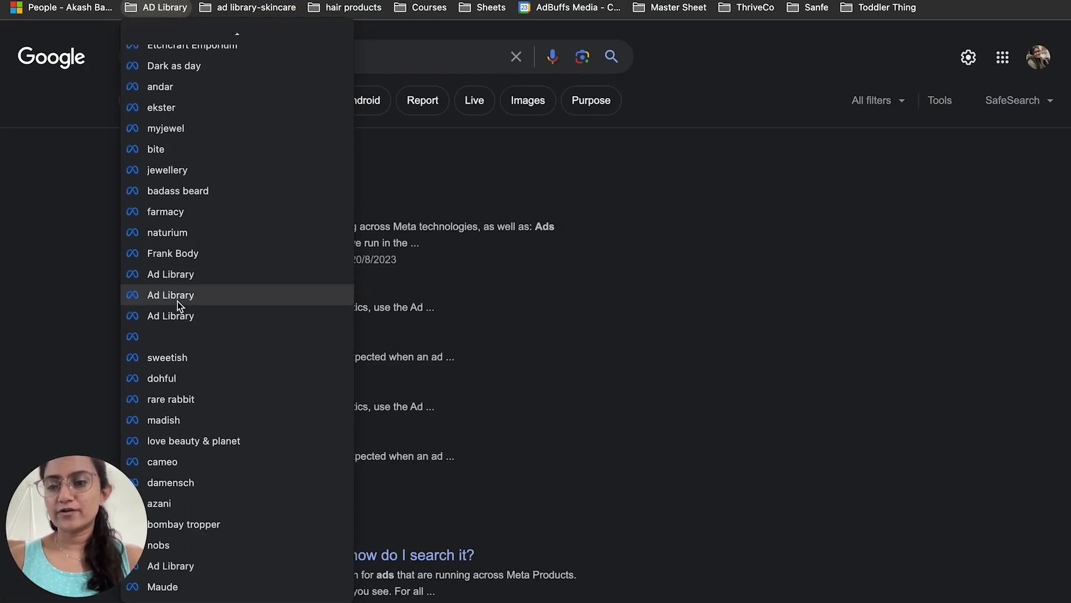
pyautogui.scroll(5, 178, 302)
pyautogui.moveTo(236, 19)
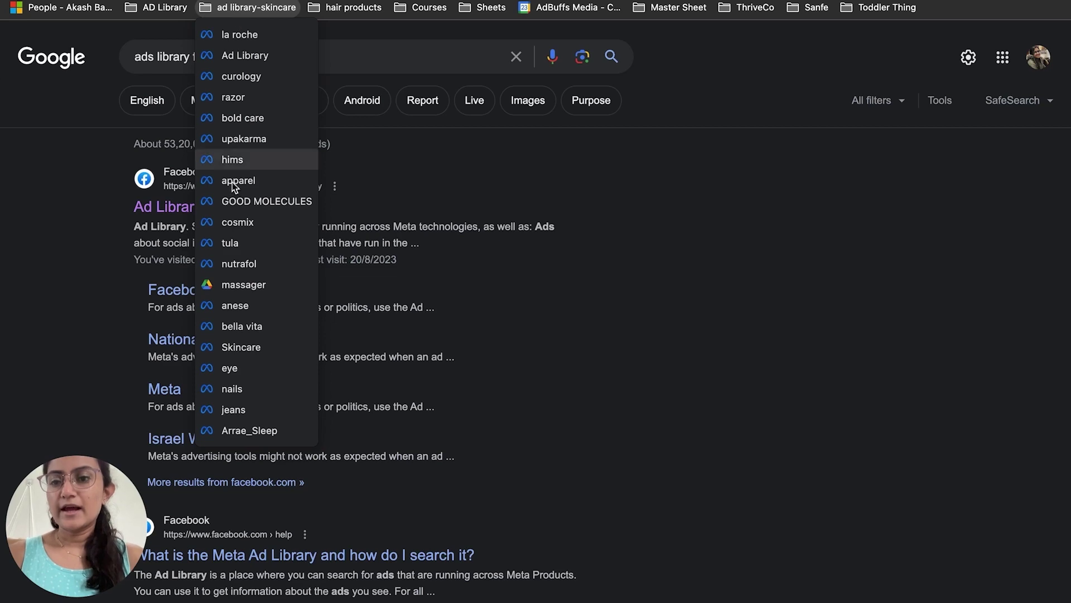
pyautogui.moveTo(163, 7)
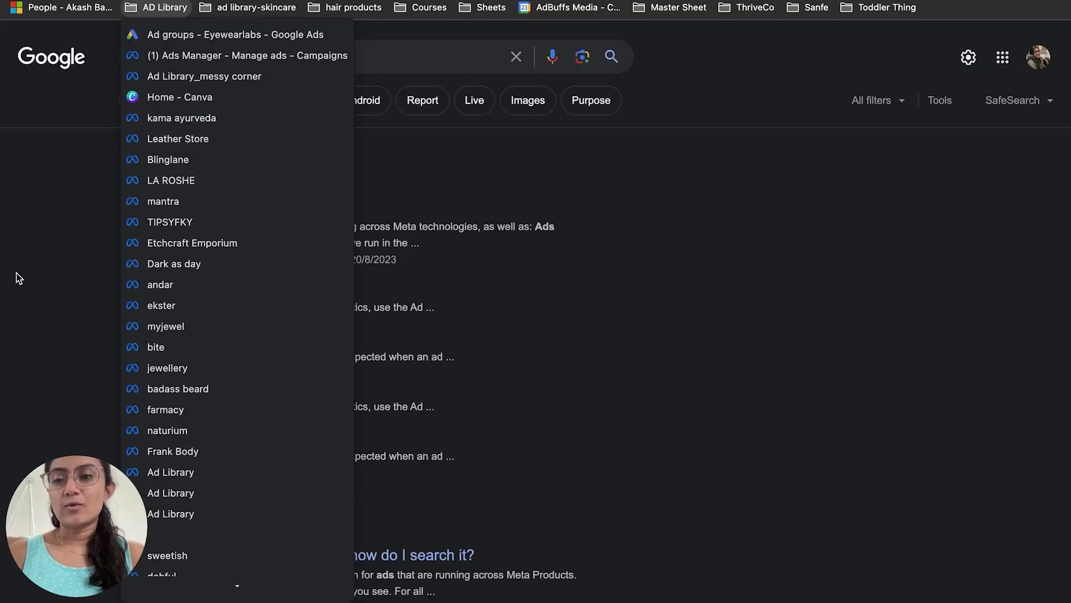
pyautogui.click(15, 273)
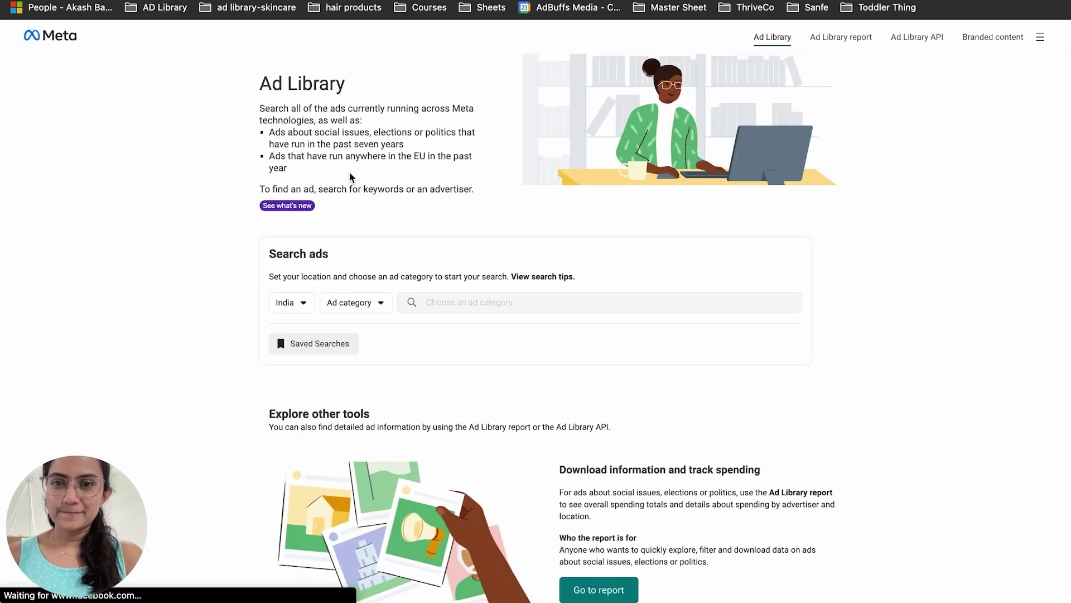
# Check the country choices in the Meta Ad Library, keep India, and set the ad category to All ads.
pyautogui.scroll(-3, 299, 303)
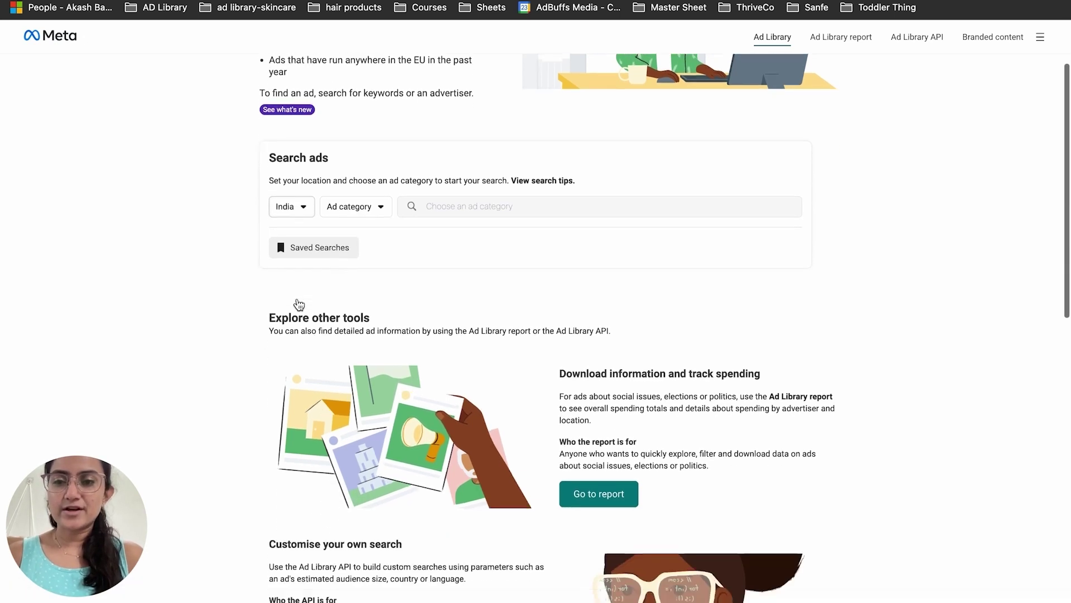
pyautogui.click(298, 189)
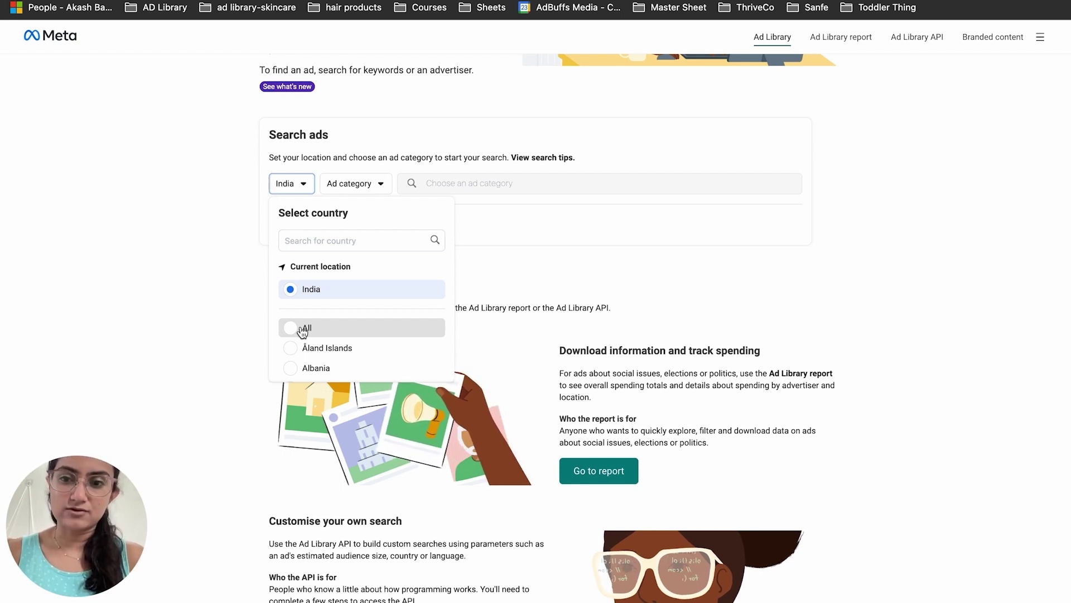
pyautogui.click(349, 187)
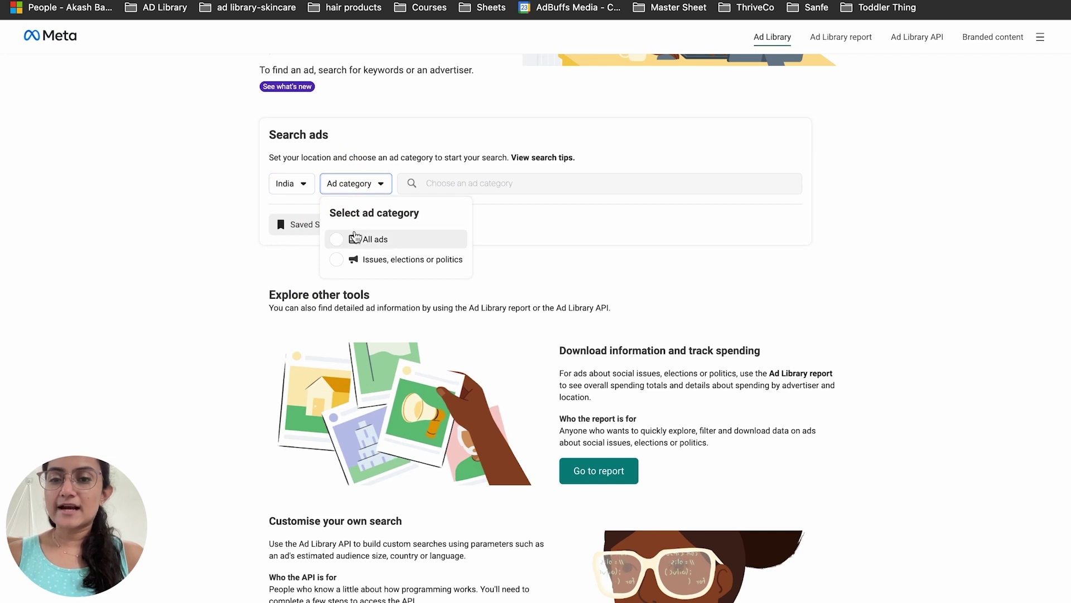
pyautogui.click(354, 239)
# Search the Ad Library for "chemist at play" and open the advertiser Chemist At Play.
pyautogui.click(469, 181)
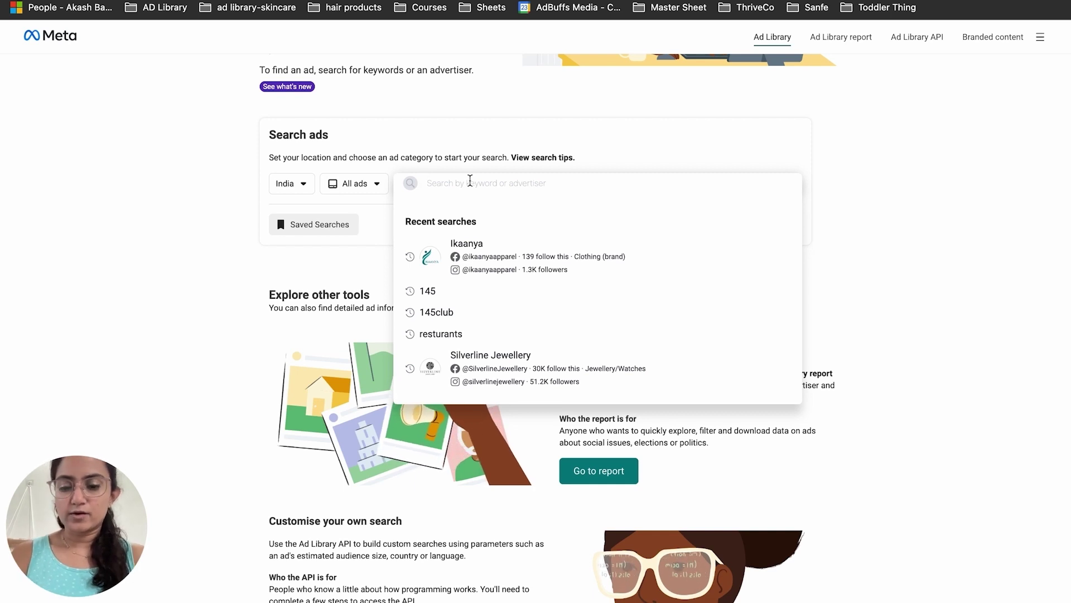
pyautogui.write('che')
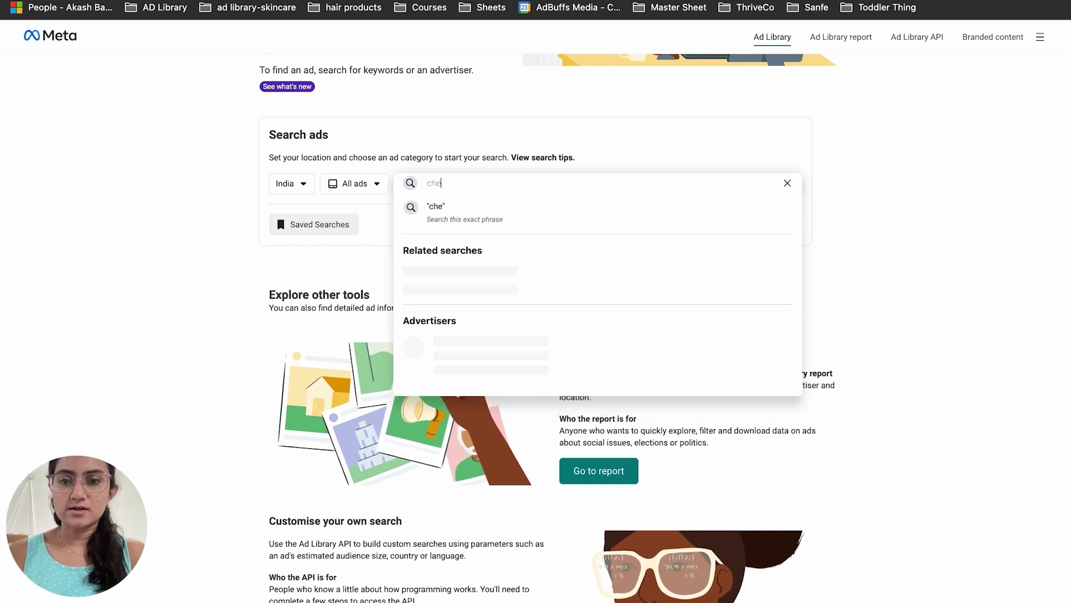
pyautogui.write('mist at play')
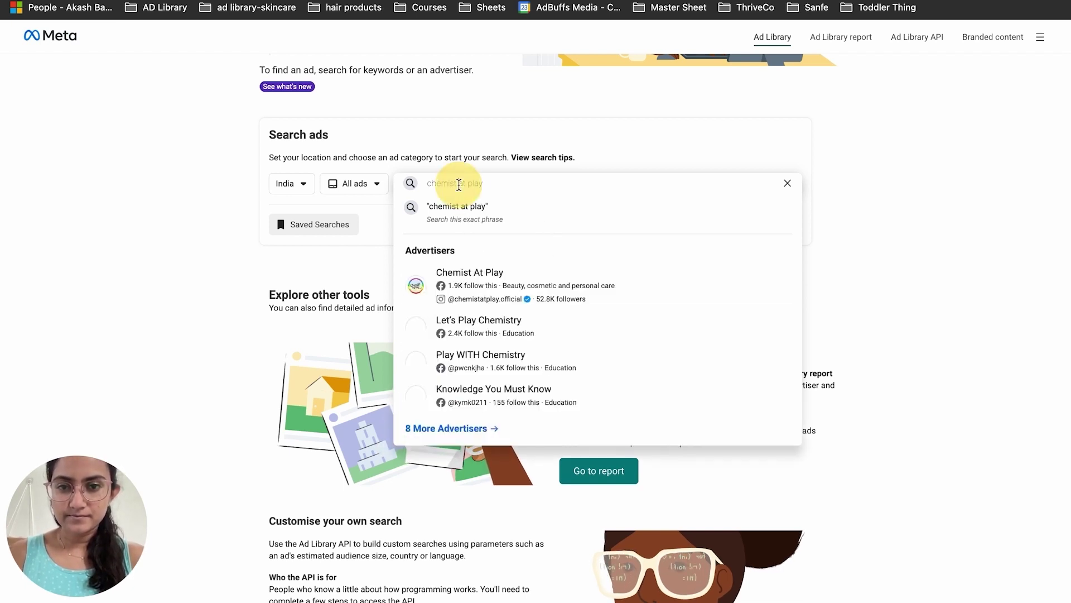
pyautogui.click(459, 183)
pyautogui.click(470, 275)
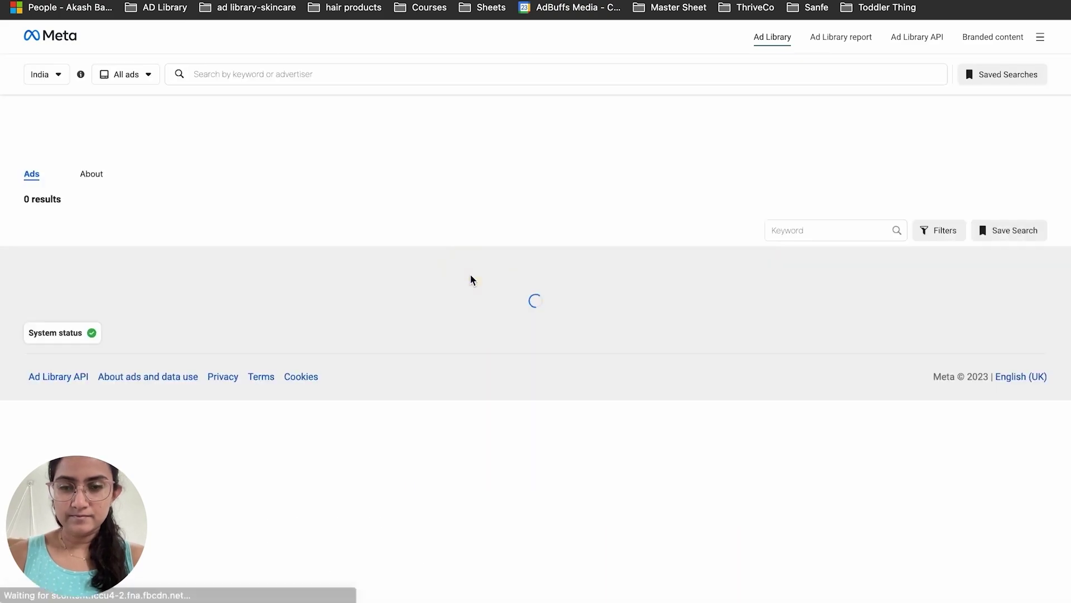
# Look through the Chemist At Play ads launched in August 2023.
pyautogui.scroll(-5, 470, 279)
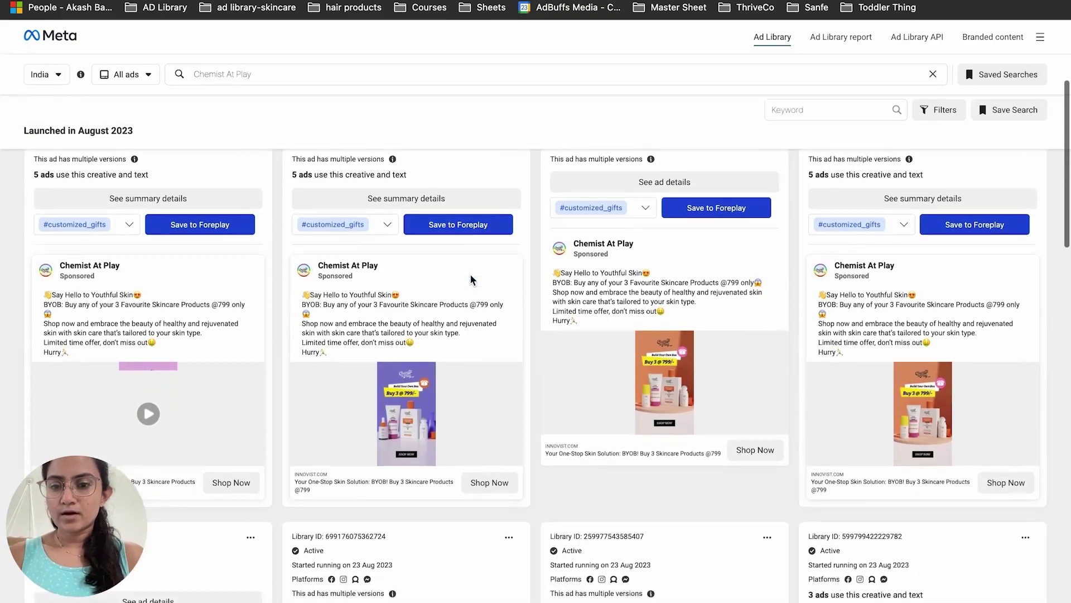
pyautogui.scroll(3, 471, 279)
pyautogui.scroll(4, 471, 277)
pyautogui.scroll(-5, 470, 278)
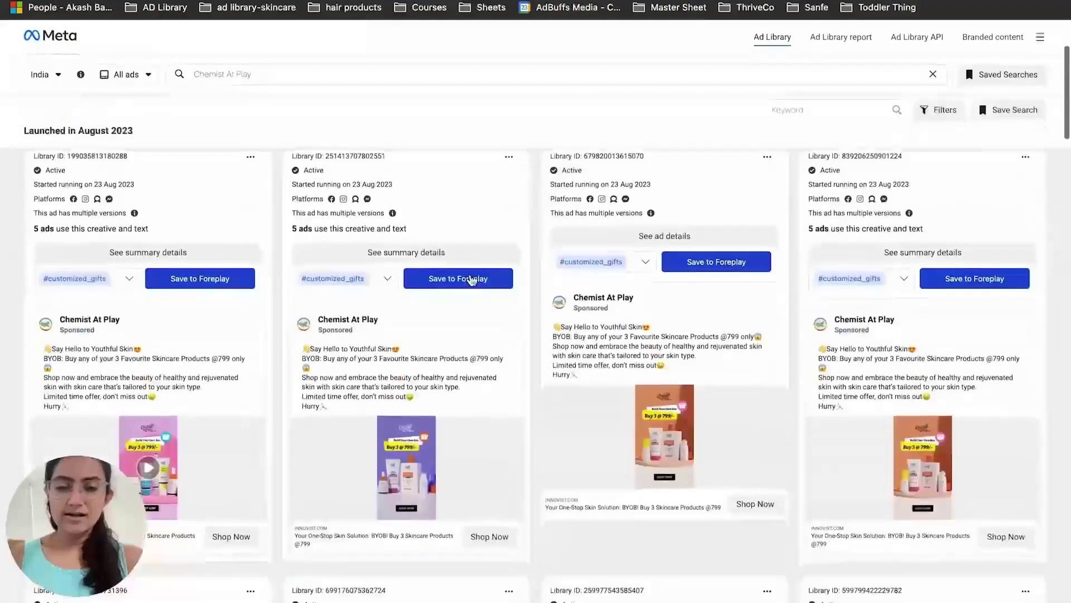
# Look through the Chemist At Play ads from August 2023 back through July to the oldest one, launched in June 2023.
pyautogui.scroll(5, 472, 279)
pyautogui.scroll(-1, 470, 279)
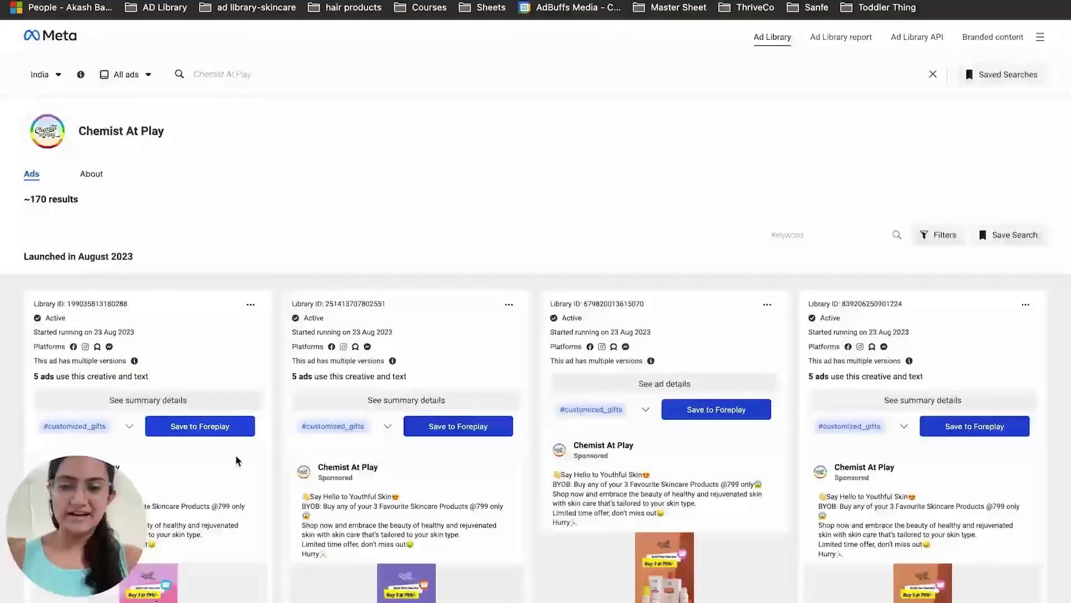
pyautogui.scroll(-4, 772, 455)
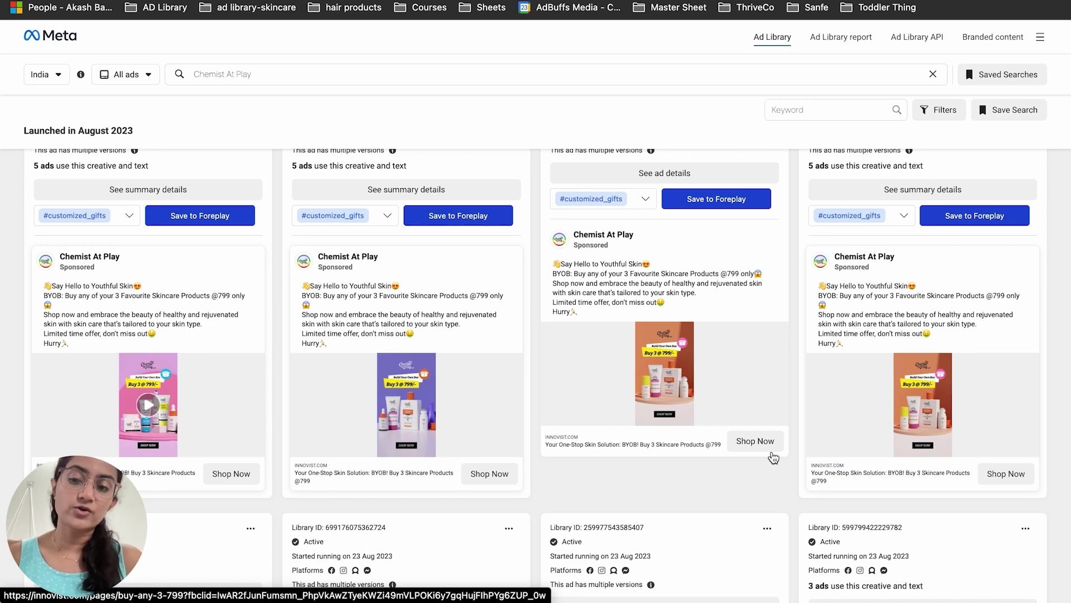
pyautogui.scroll(-9, 773, 458)
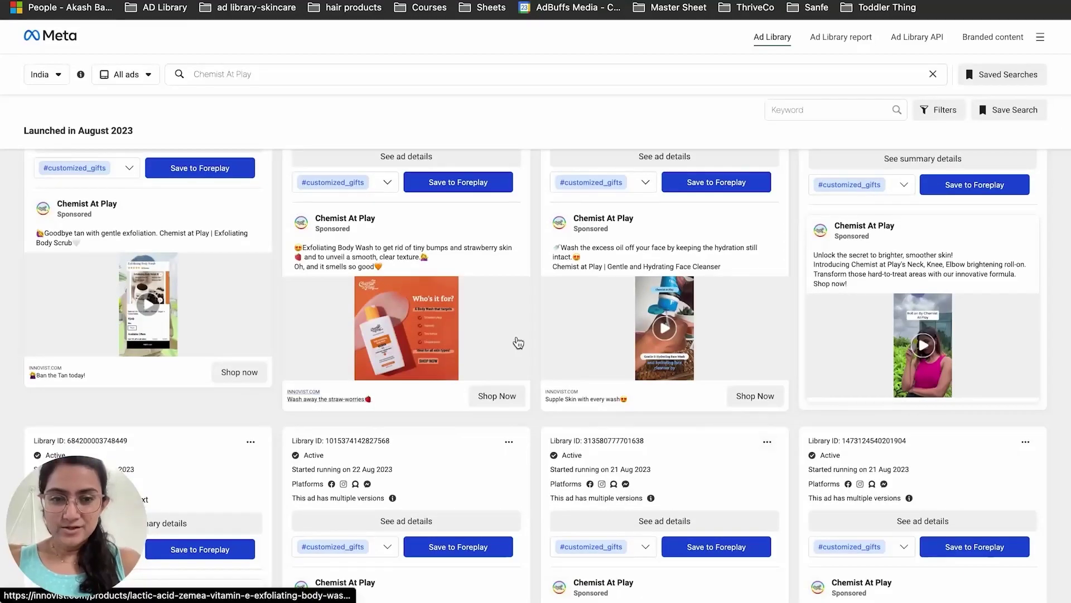
pyautogui.scroll(10, 515, 340)
pyautogui.scroll(-10, 517, 342)
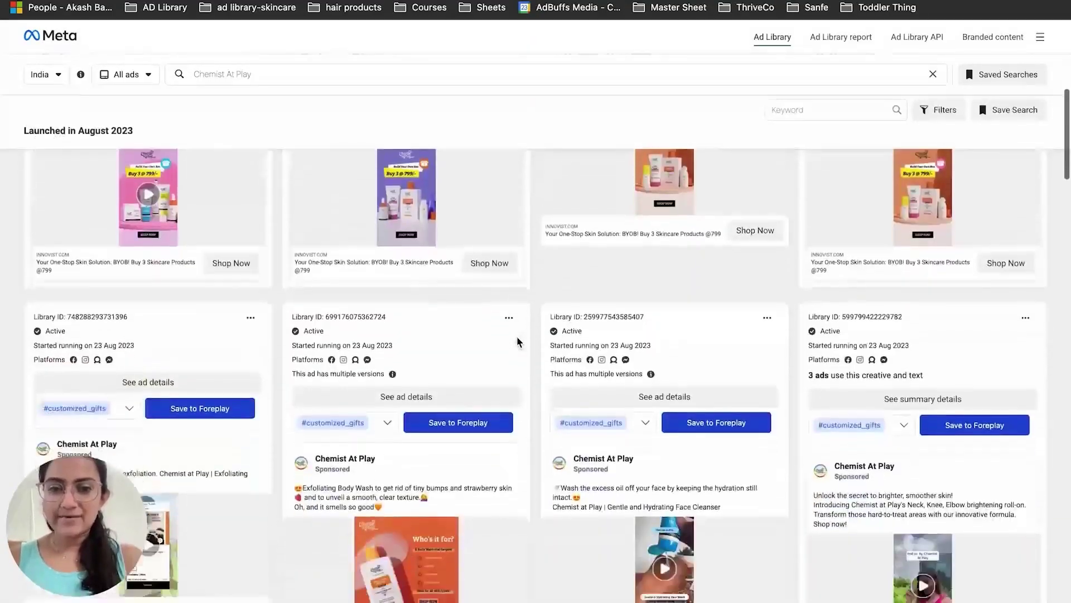
pyautogui.scroll(-4, 517, 343)
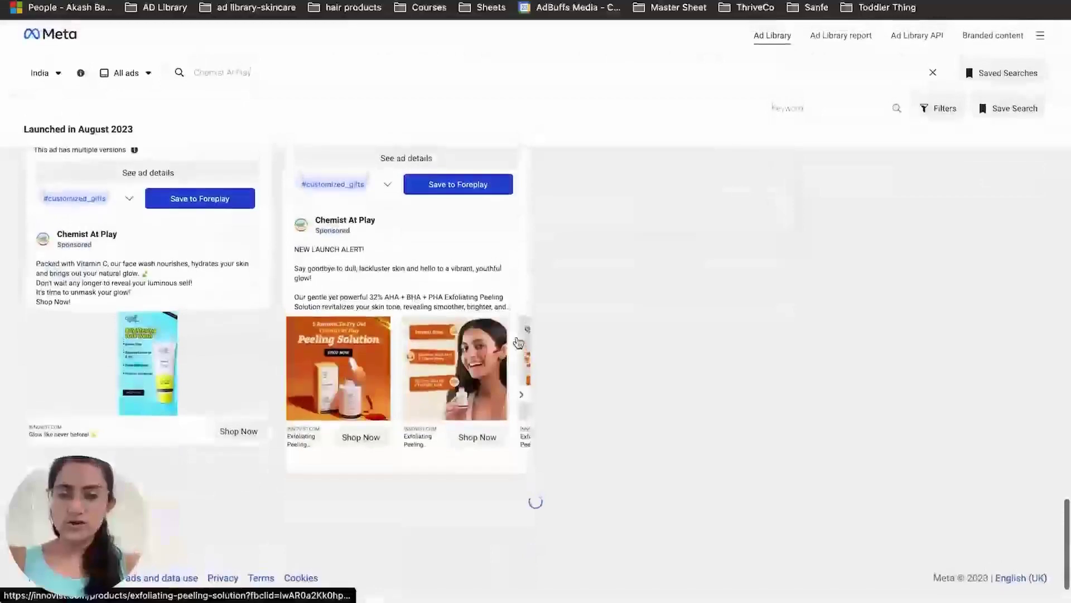
pyautogui.scroll(-10, 517, 342)
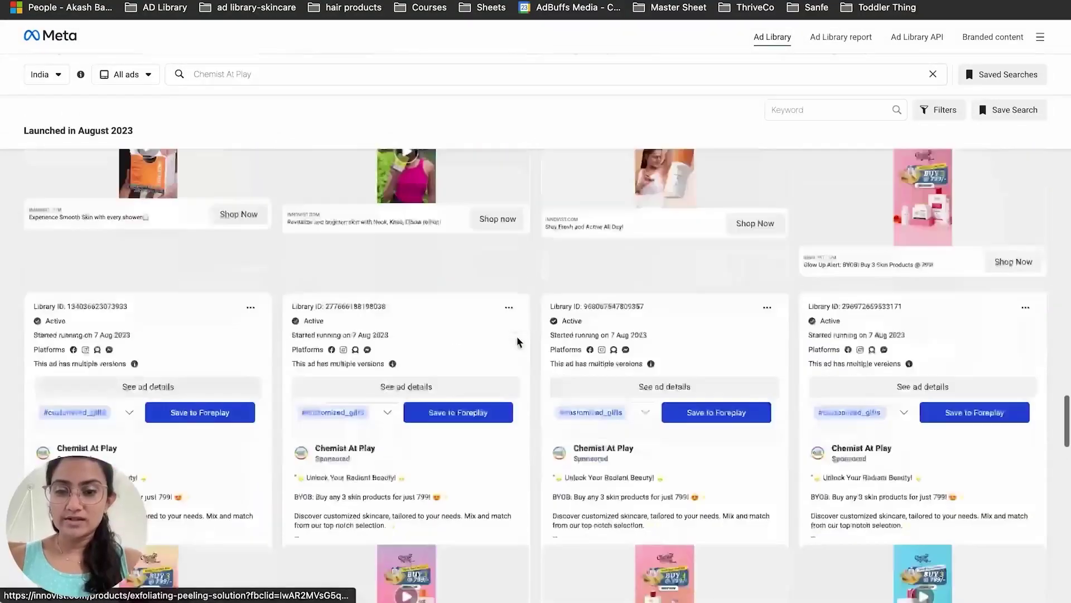
pyautogui.scroll(-15, 518, 343)
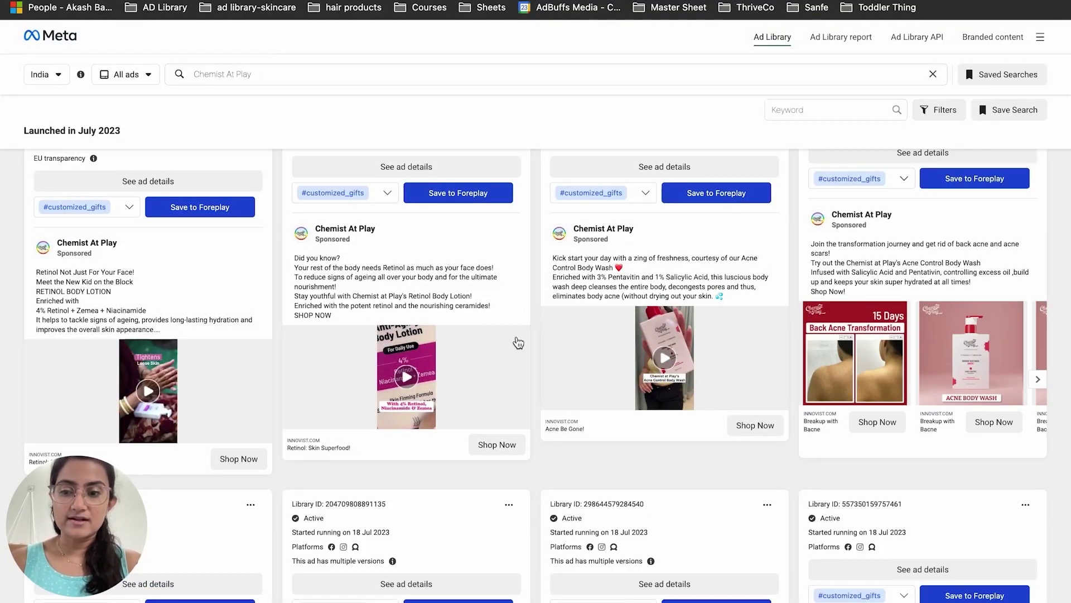
pyautogui.scroll(-10, 517, 342)
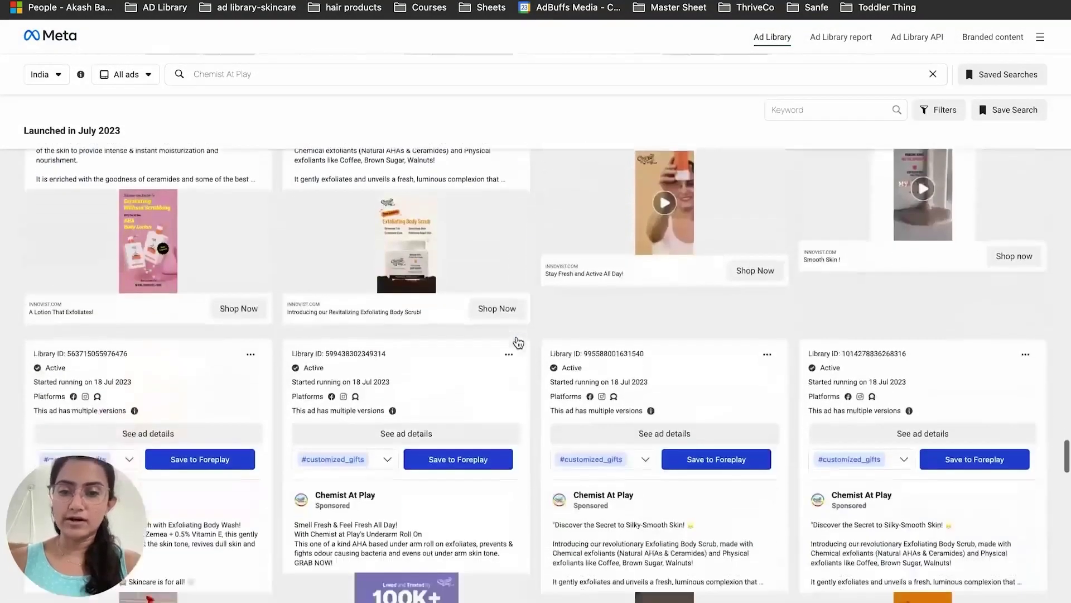
pyautogui.scroll(-10, 518, 342)
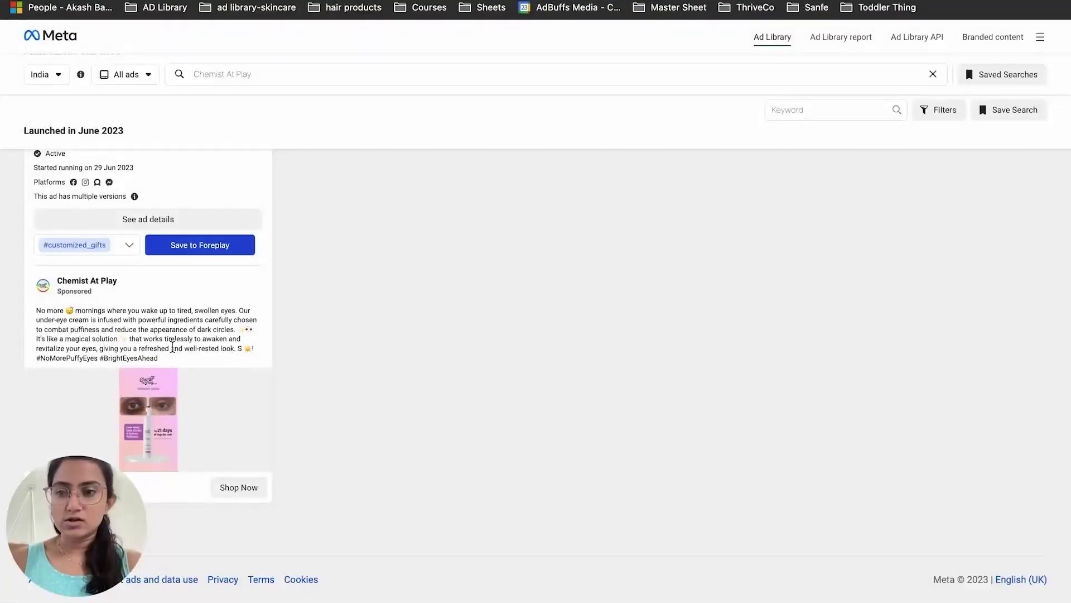
# Examine the start date, copy and before-and-after creative of the Chemist At Play under-eye cream ad launched in June 2023.
pyautogui.scroll(1, 173, 347)
pyautogui.scroll(-1, 156, 329)
pyautogui.scroll(3, 134, 307)
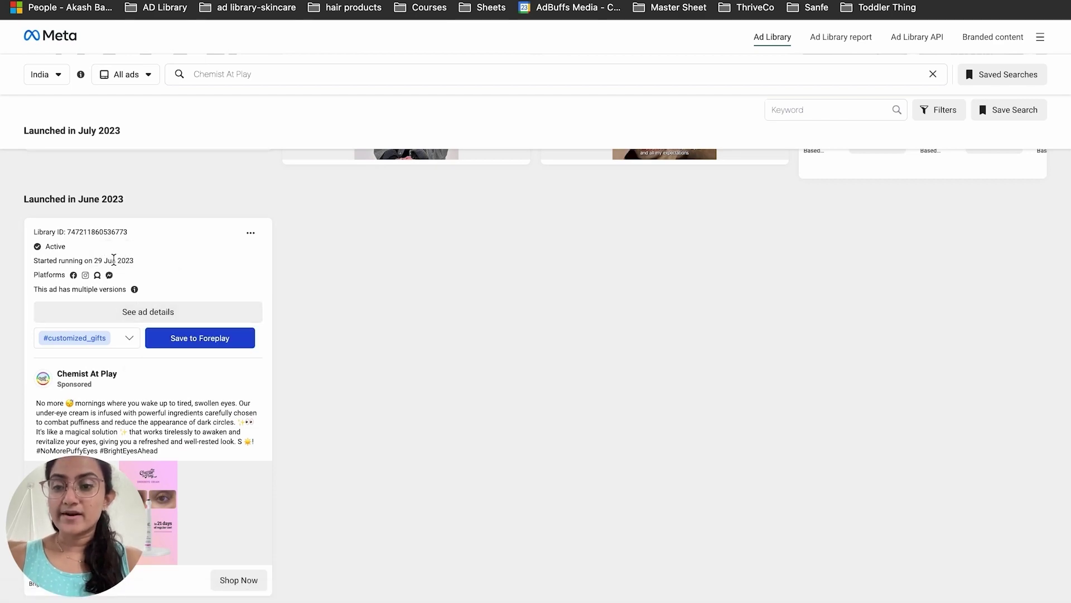
pyautogui.scroll(-2, 222, 483)
pyautogui.scroll(5, 162, 426)
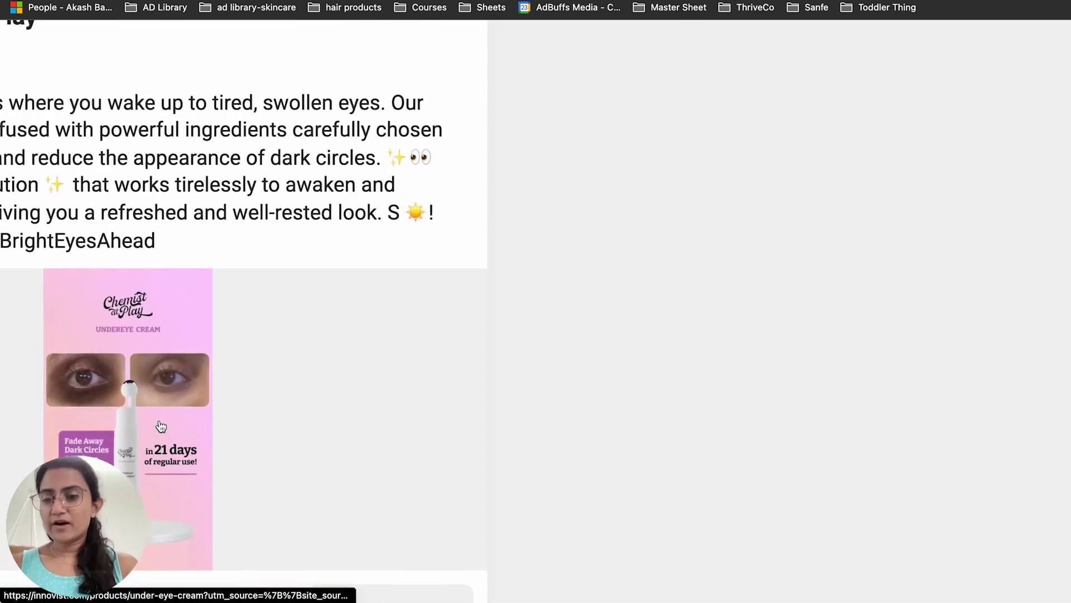
pyautogui.scroll(-5, 160, 427)
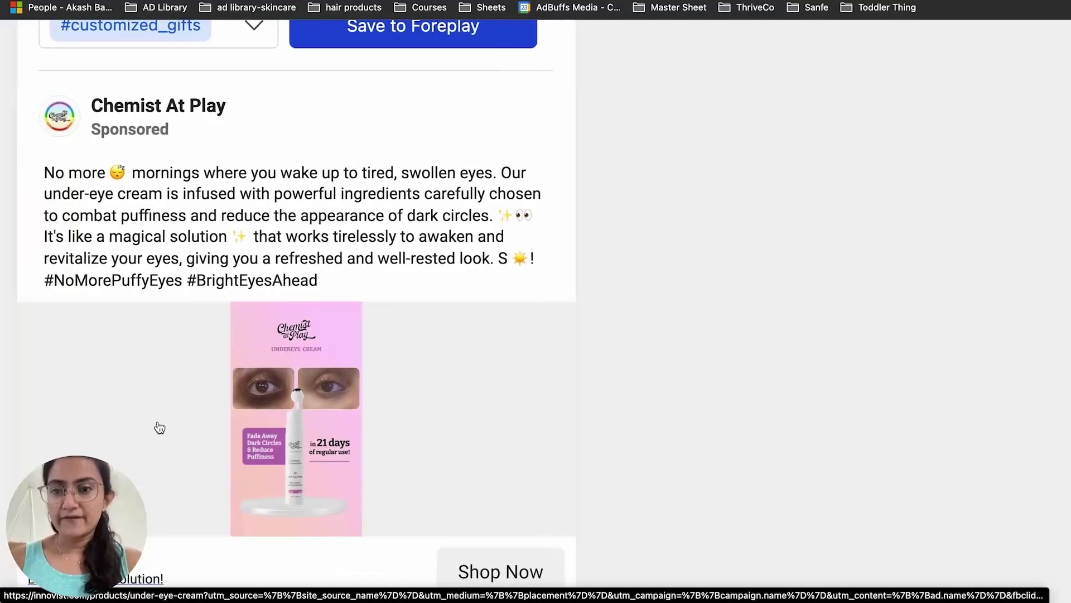
pyautogui.hscroll(-1, 160, 427)
pyautogui.scroll(-3, 160, 427)
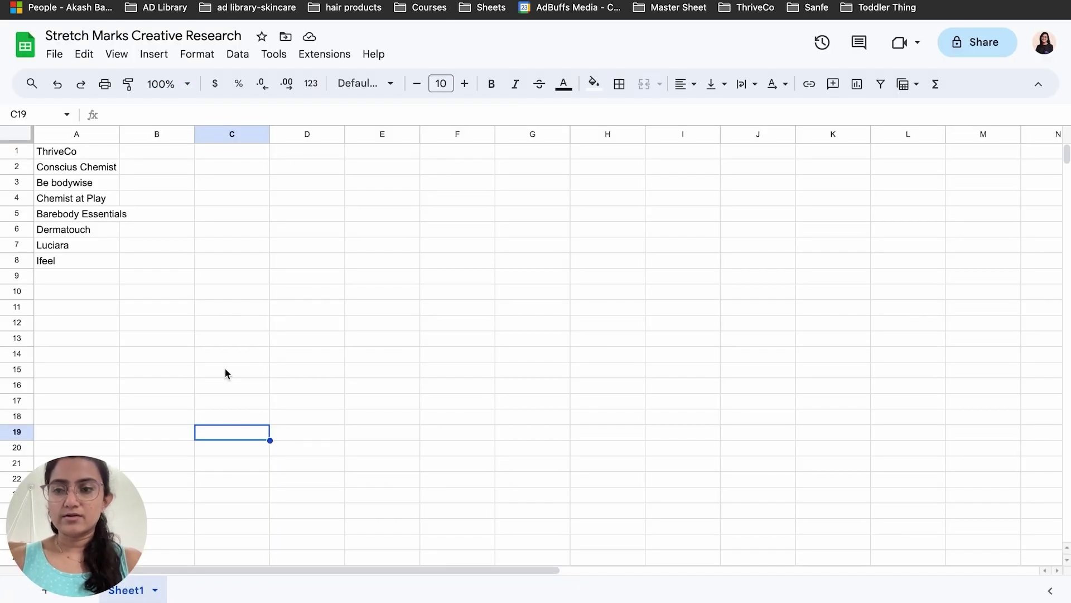
# Switch to the Stretch Marks Creative Research spreadsheet, add a new sheet, and enter the headers Angles in A1 and Communication in B1.
pyautogui.moveTo(89, 538); pyautogui.dragTo(239, 538)
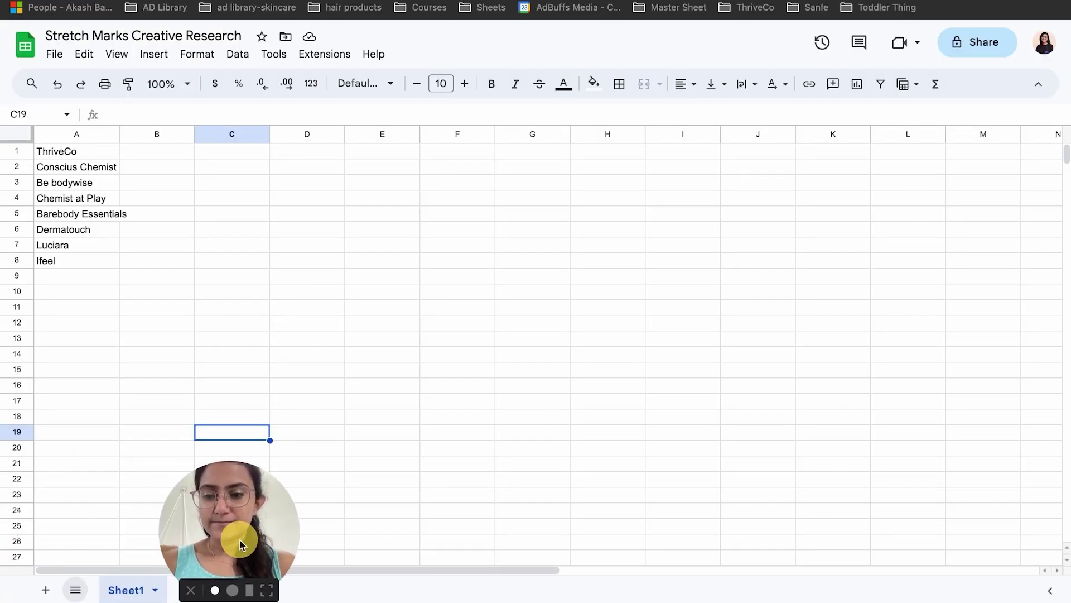
pyautogui.click(45, 590)
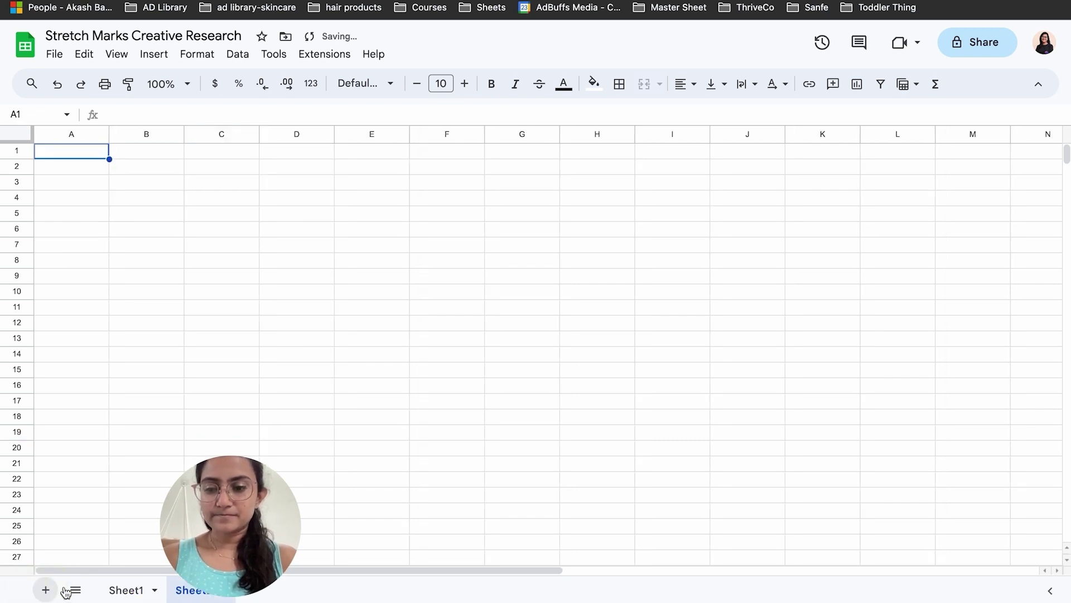
pyautogui.click(69, 165)
pyautogui.press('Up')
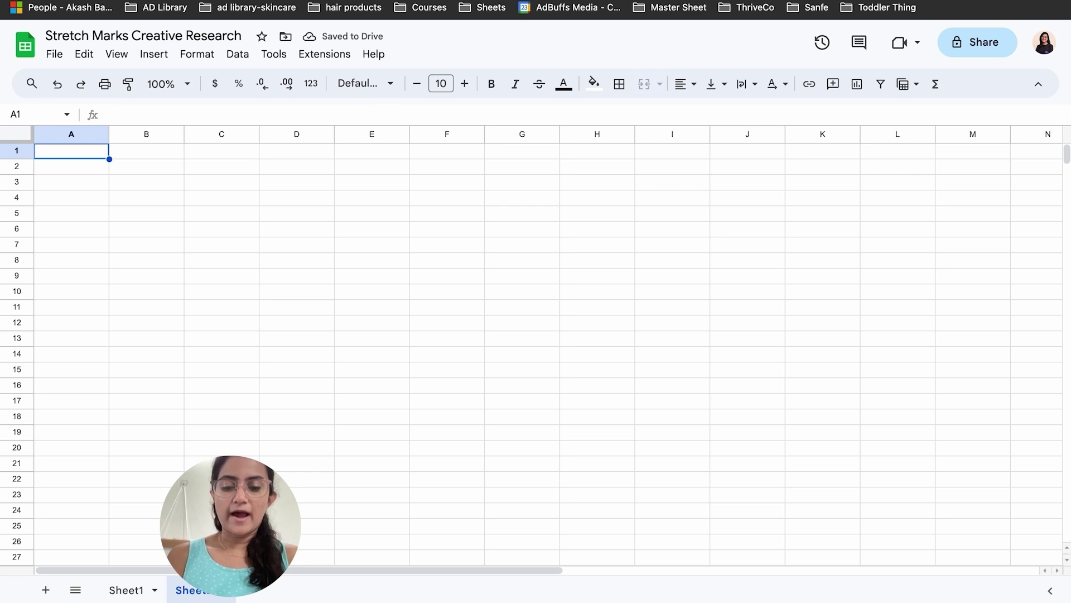
pyautogui.write('Angles')
pyautogui.press('Tab')
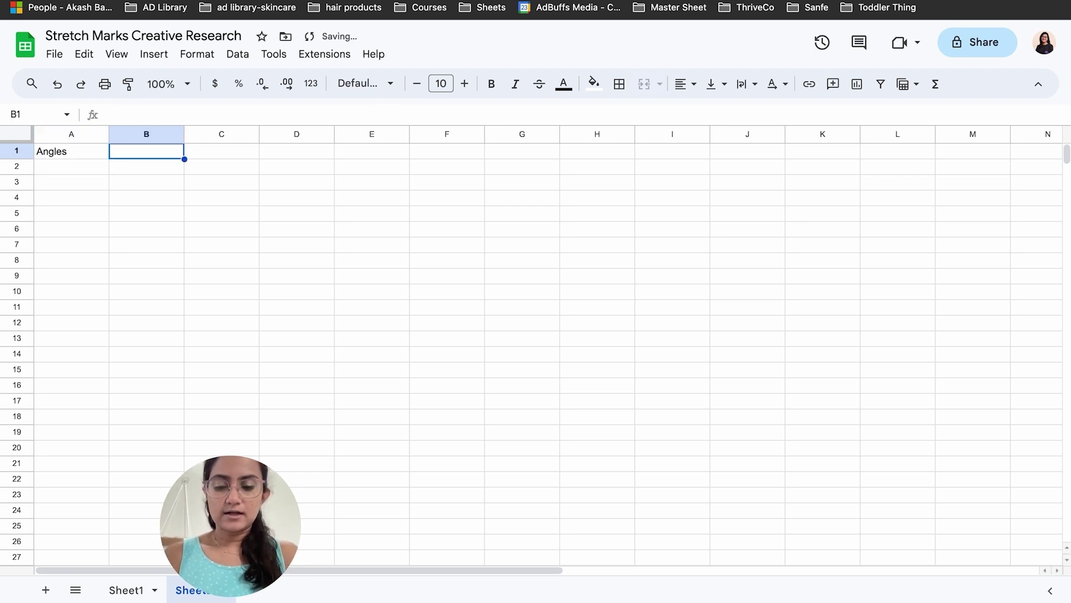
pyautogui.write('Communi')
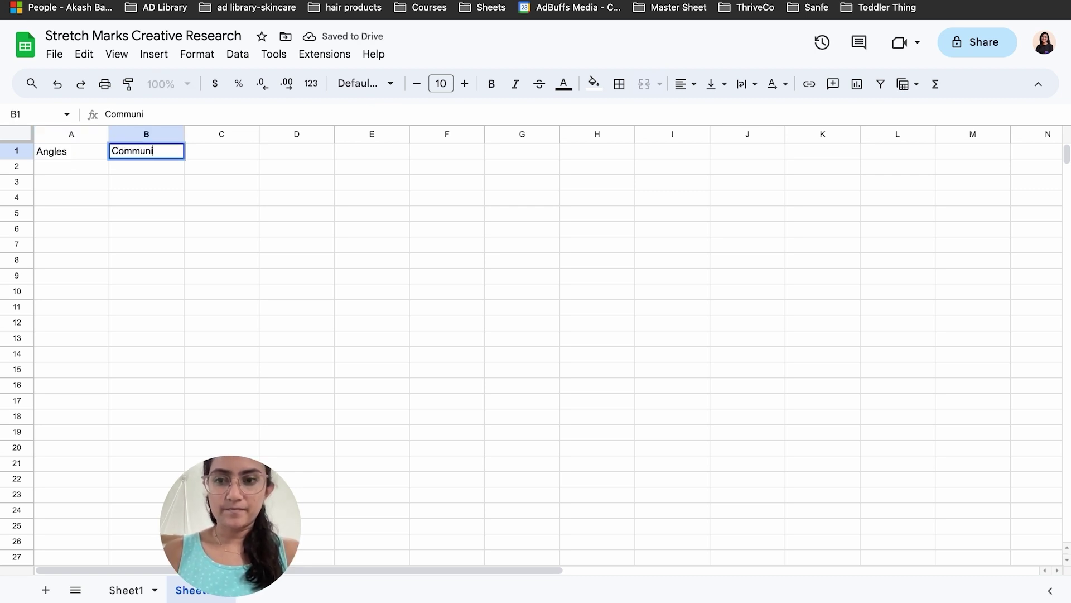
pyautogui.write('cation')
pyautogui.press('Return')
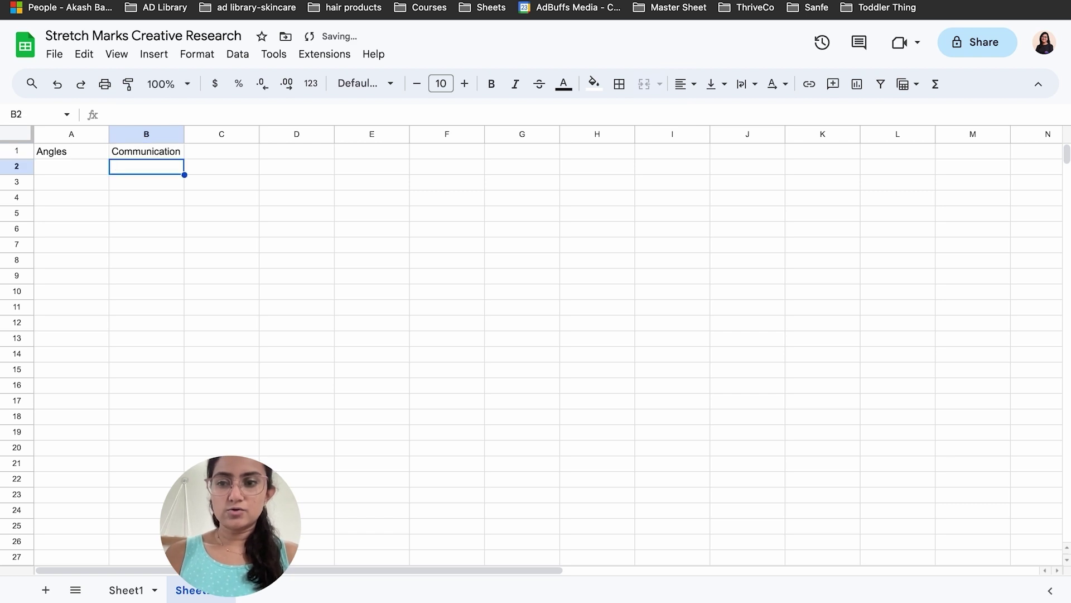
# Enter "-Before & After" in cell A3 under Angles and fit column A to its content.
pyautogui.click(71, 182)
pyautogui.write('-')
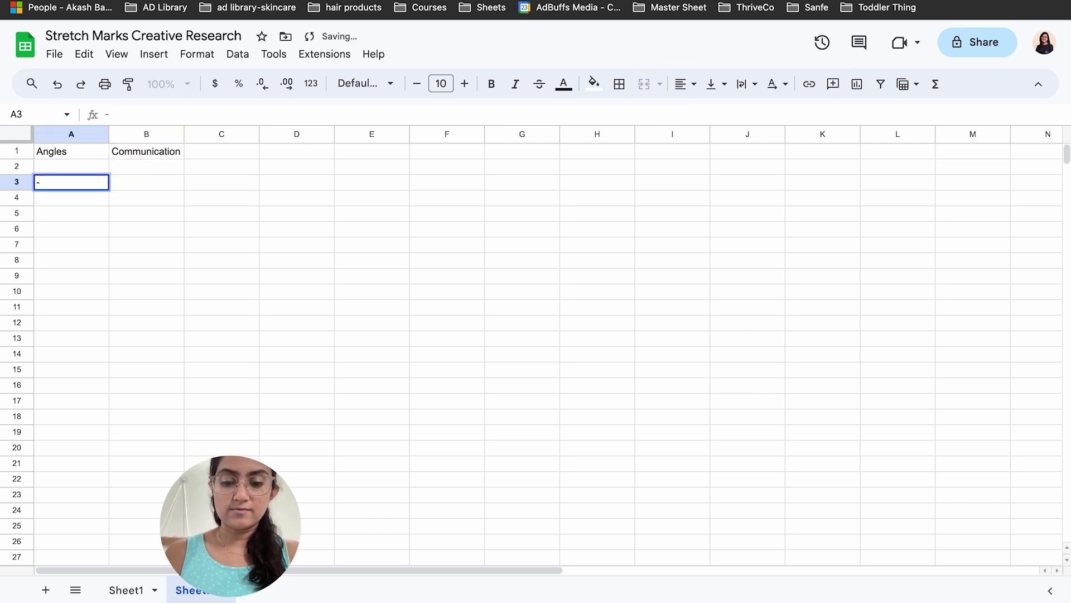
pyautogui.write('Before')
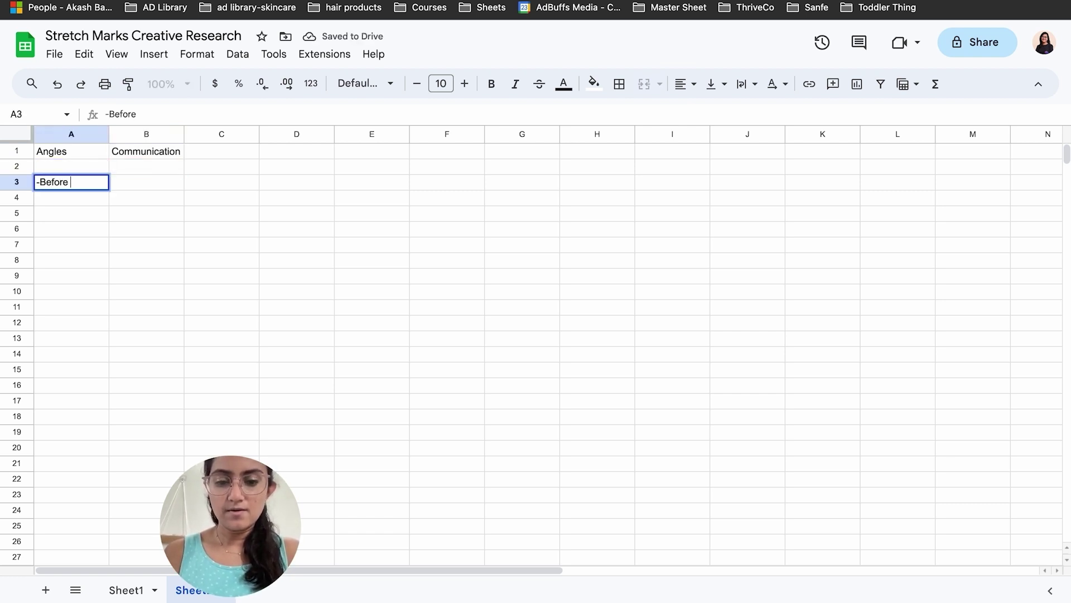
pyautogui.write(' & After')
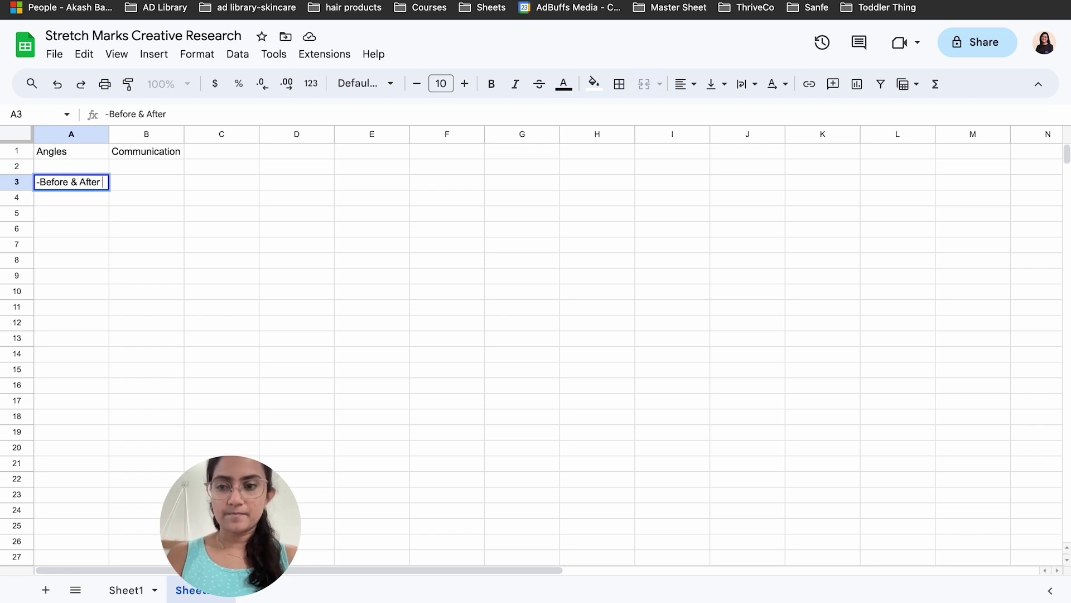
pyautogui.doubleClick(108, 134)
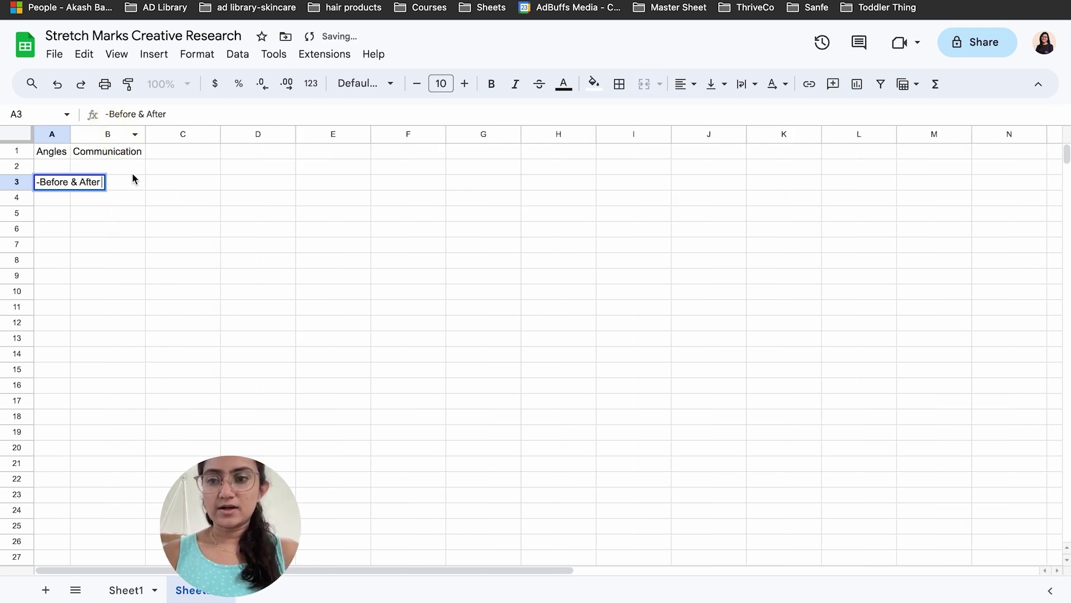
pyautogui.write('er')
pyautogui.click(133, 178)
pyautogui.doubleClick(69, 134)
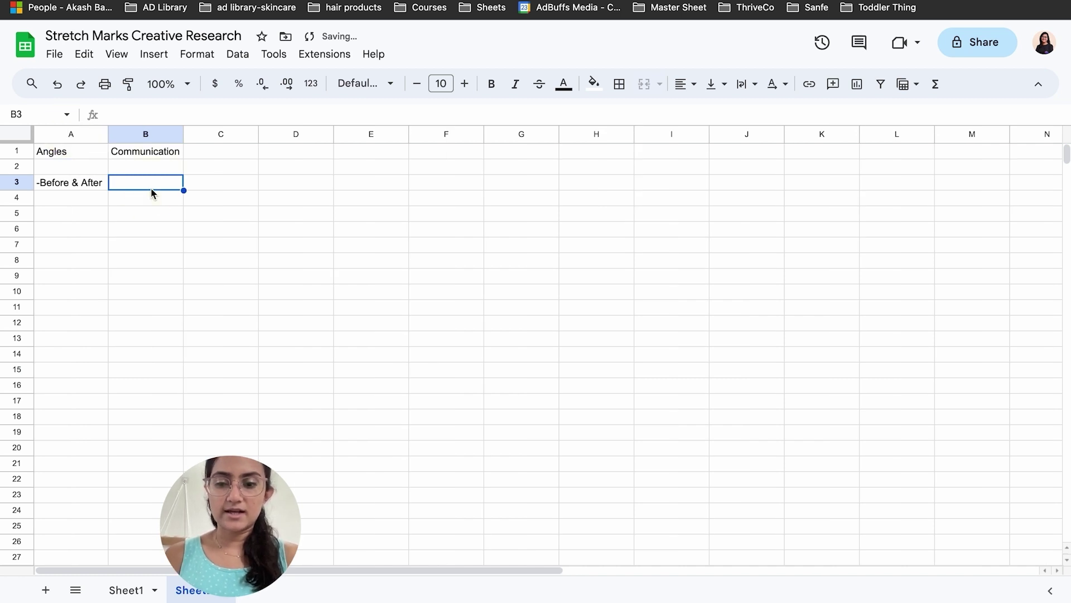
# Enter "Visible in -------" in cell B3 as the communication for the Before & After angle.
pyautogui.write('Vi')
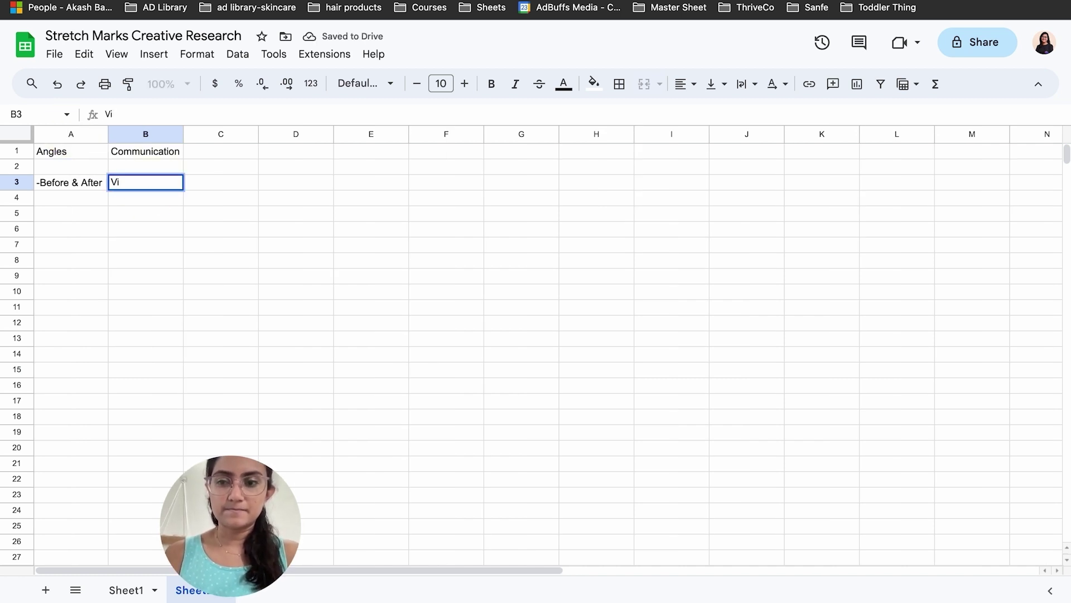
pyautogui.write('sible in -------')
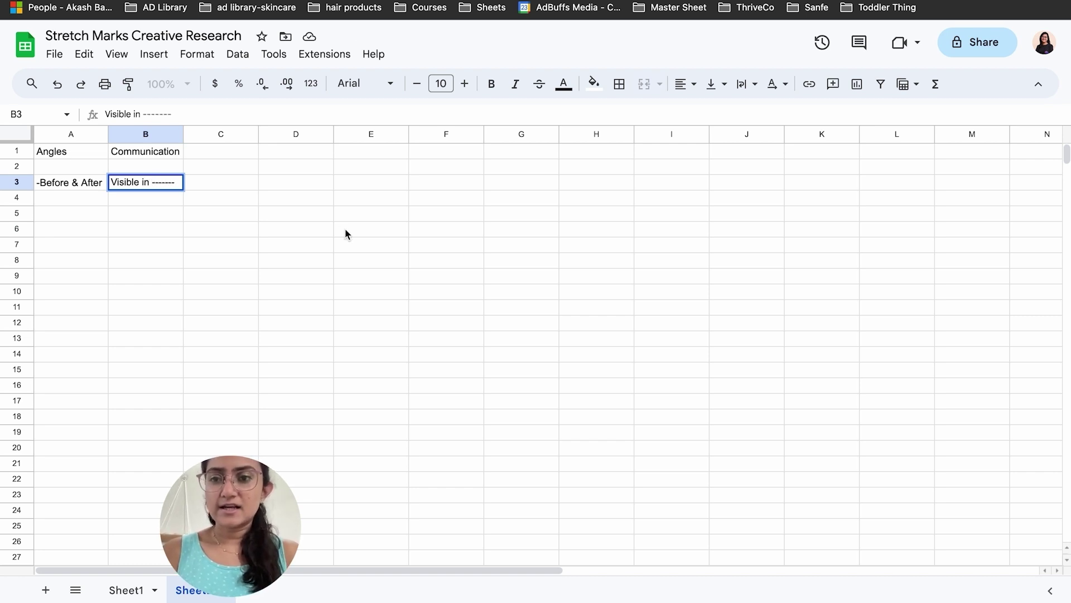
pyautogui.click(345, 230)
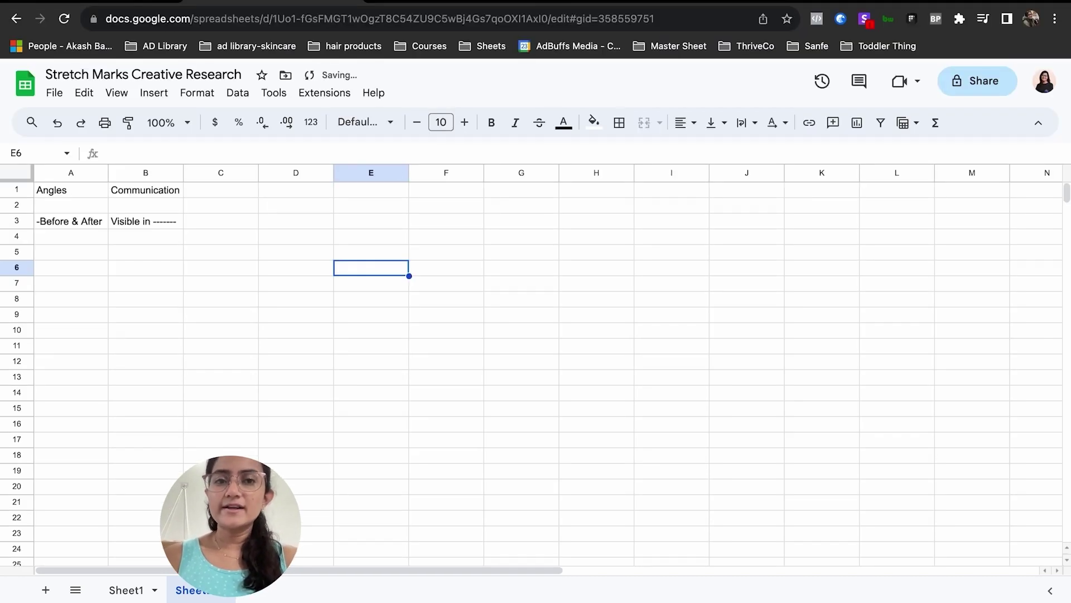
# Return to the Meta Ad Library and watch the July 2023 Chemist At Play video ad for the Exfoliating Body Wash.
pyautogui.click(759, 3)
pyautogui.scroll(-3, 310, 398)
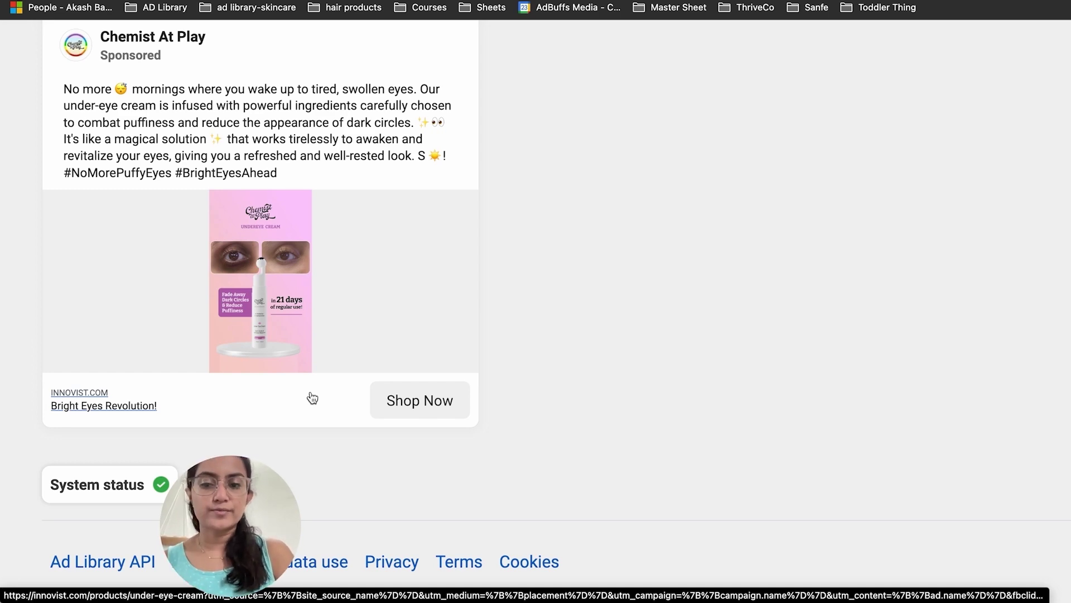
pyautogui.scroll(15, 311, 404)
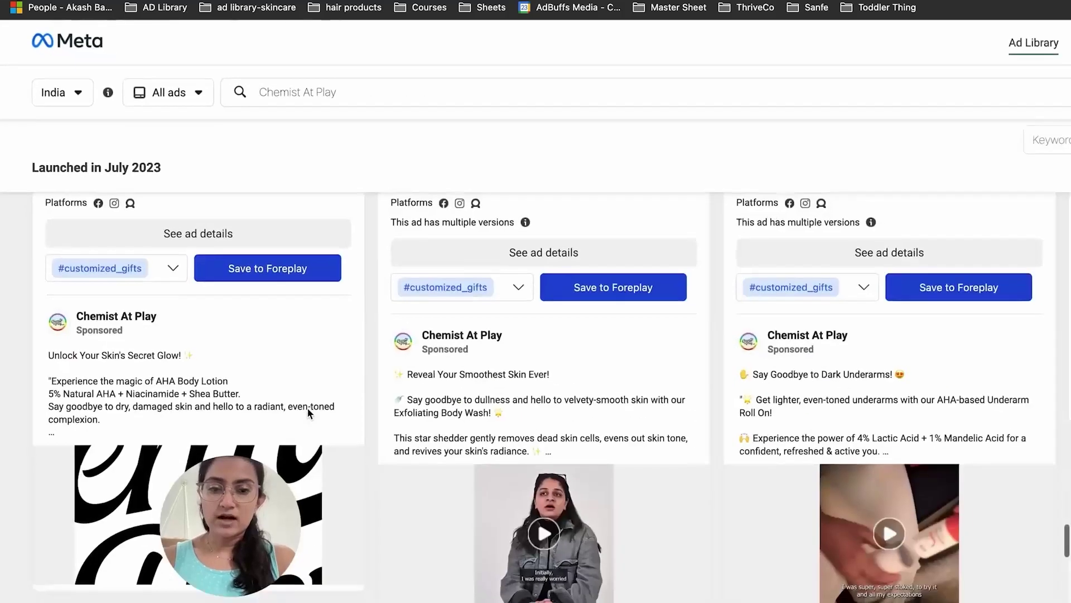
pyautogui.scroll(-3, 308, 413)
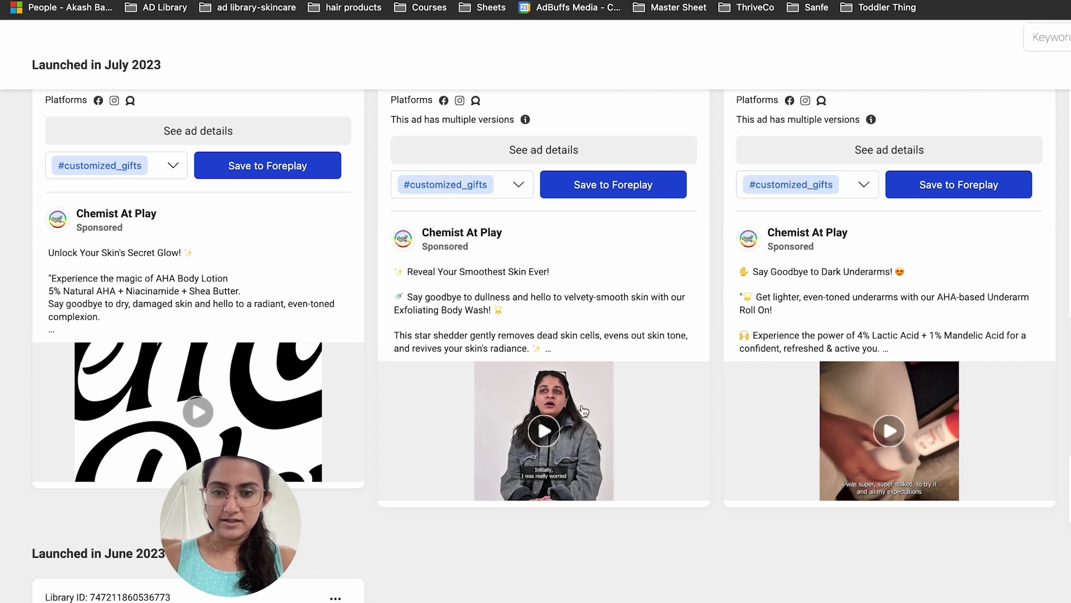
pyautogui.click(561, 425)
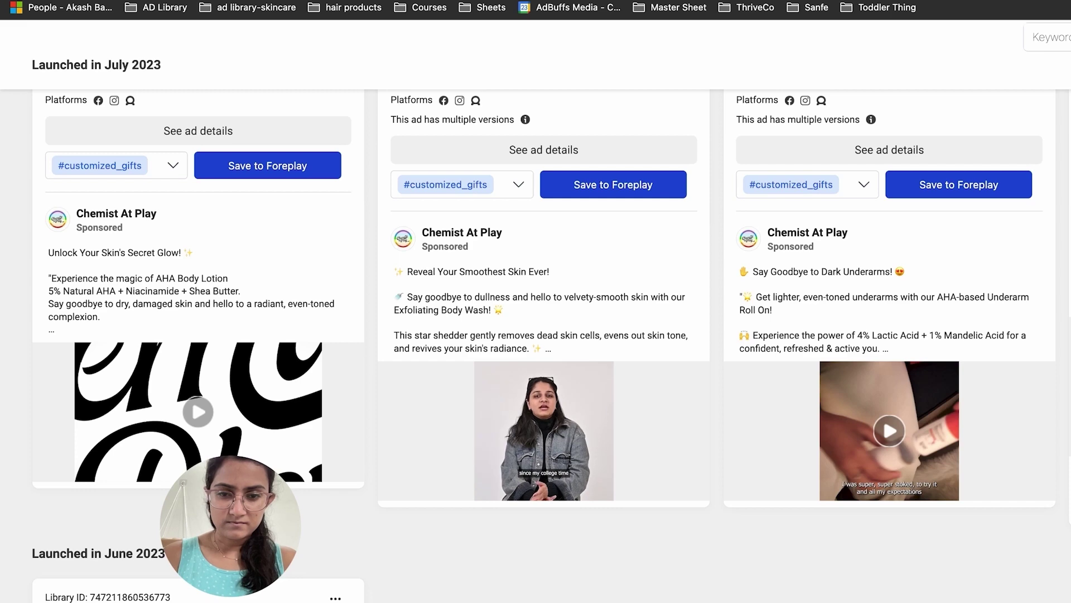
pyautogui.scroll(2, 547, 394)
pyautogui.scroll(4, 545, 392)
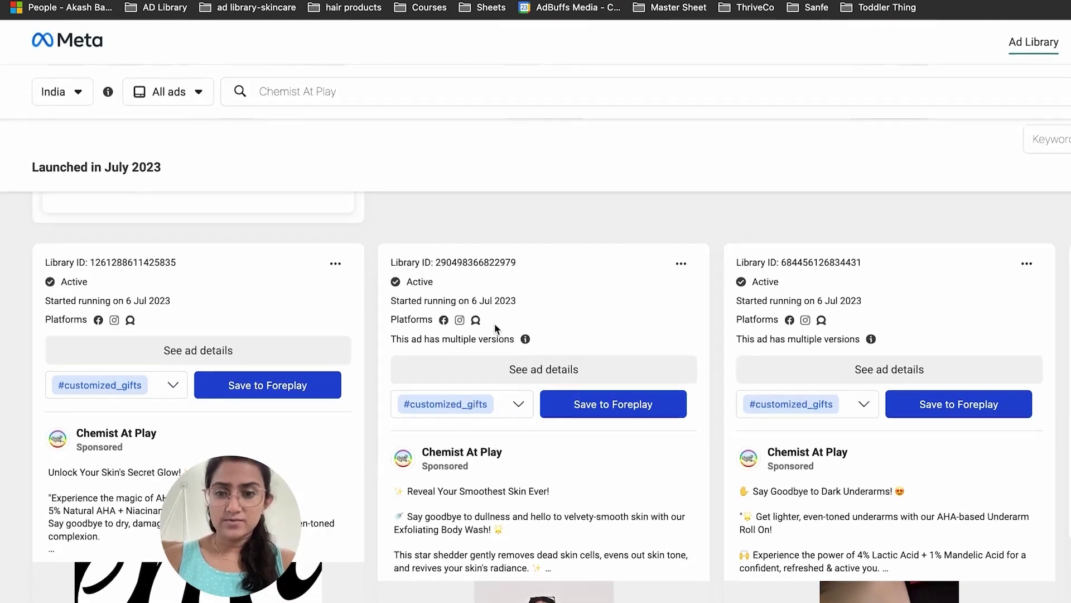
pyautogui.scroll(-7, 495, 323)
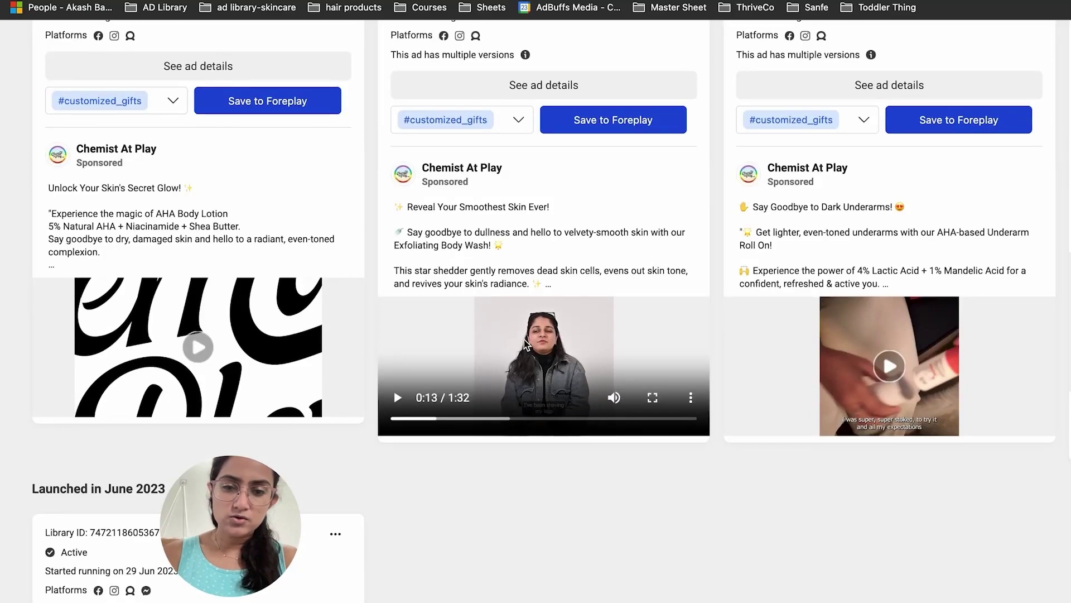
pyautogui.scroll(1, 564, 335)
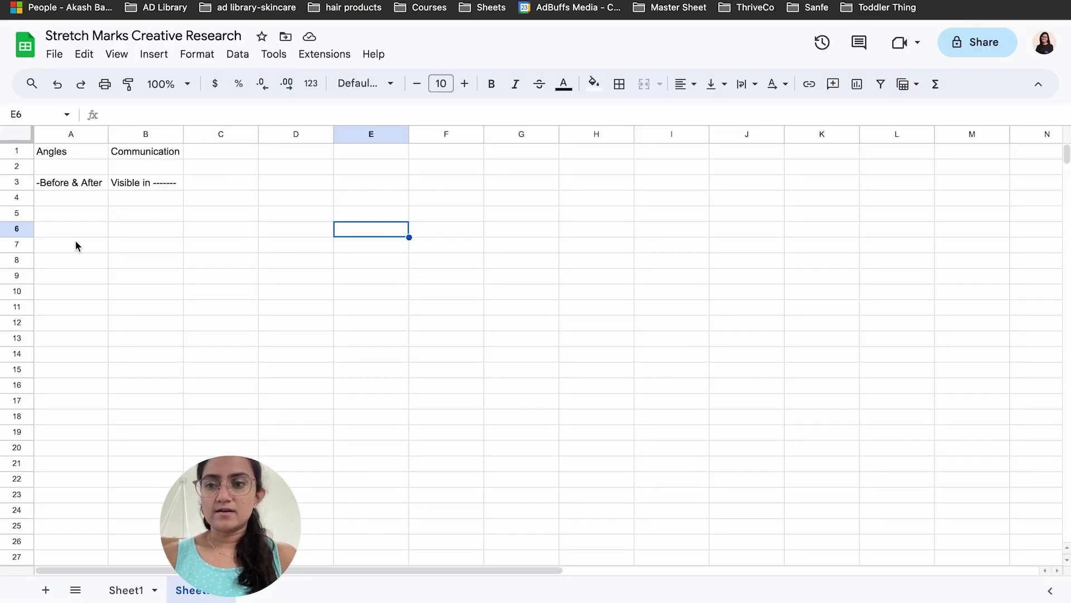
# Enter "UGC" in cell A4 as the next angle below Before & After.
pyautogui.click(74, 202)
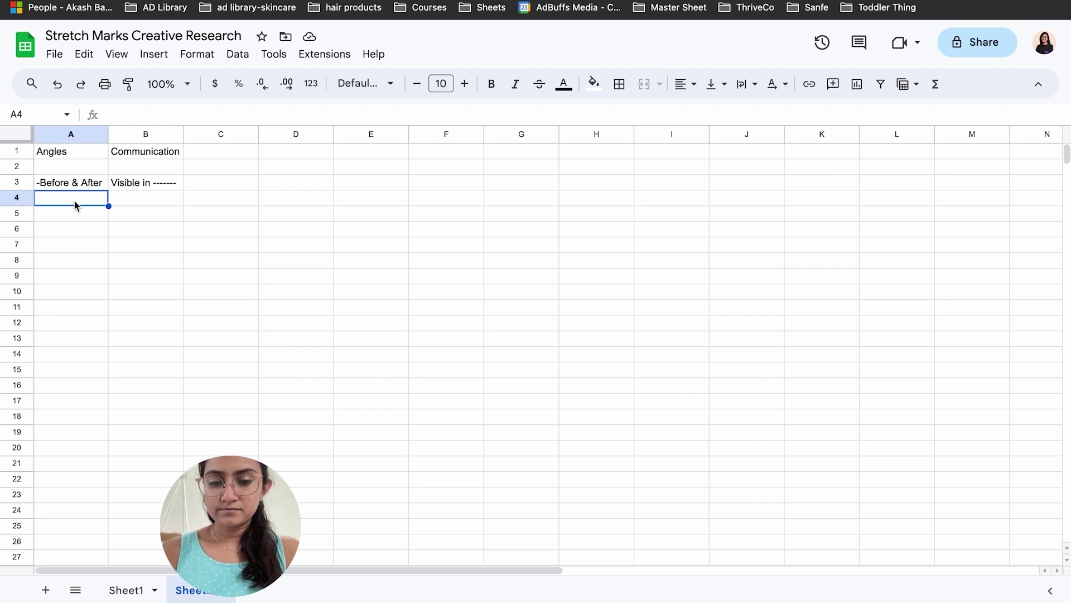
pyautogui.write('UGC')
pyautogui.press('Tab')
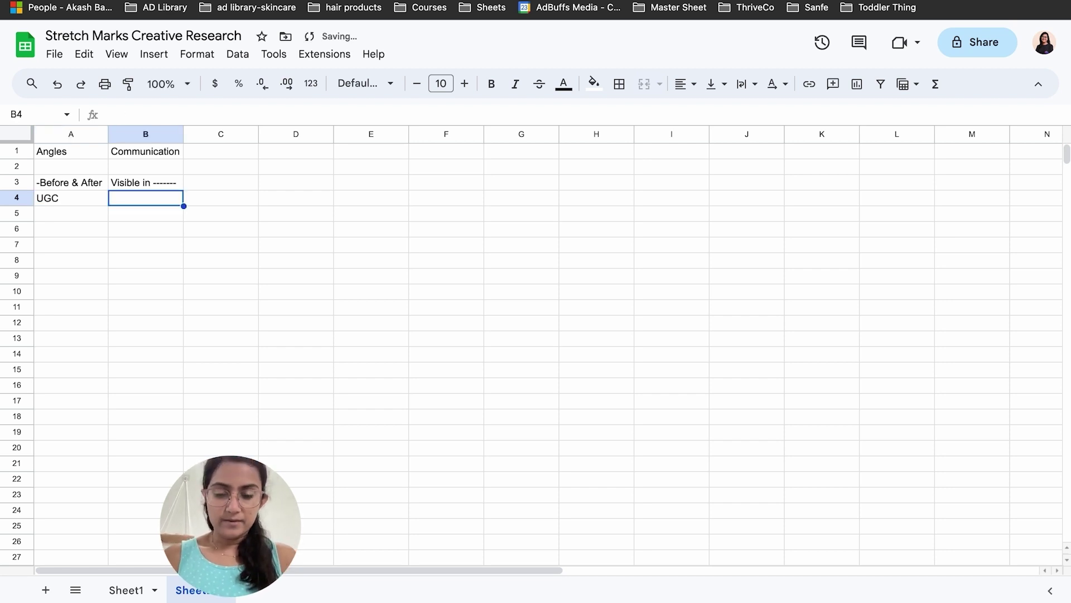
# Recheck the opening of the Exfoliating Body Wash video ad in the Meta Ad Library and enter "Starting with the painpoint" in spreadsheet cell B4.
pyautogui.hotkey('ctrl', 'Tab')
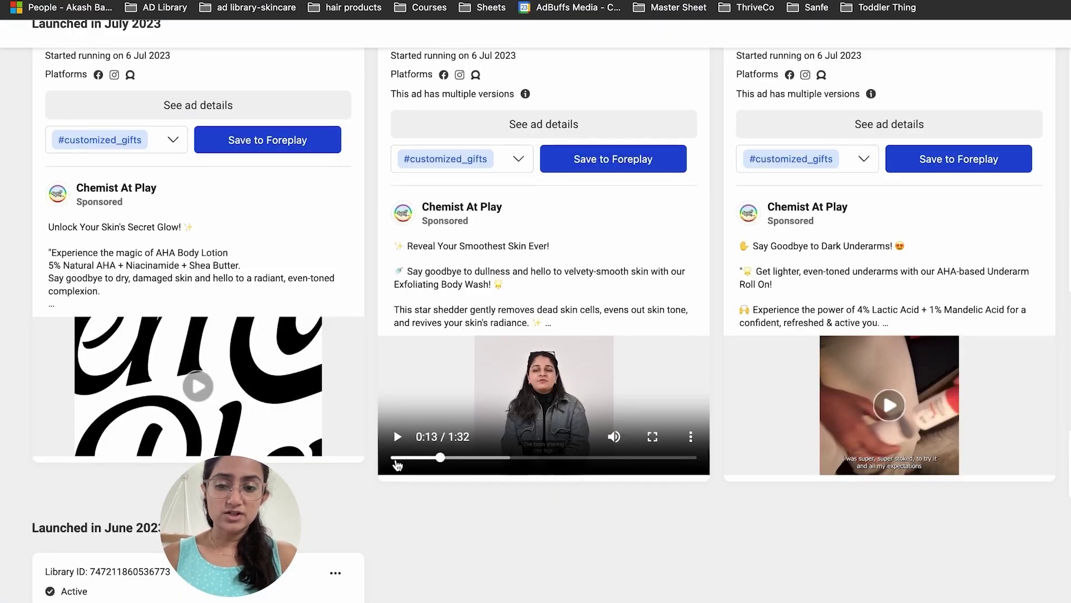
pyautogui.click(398, 457)
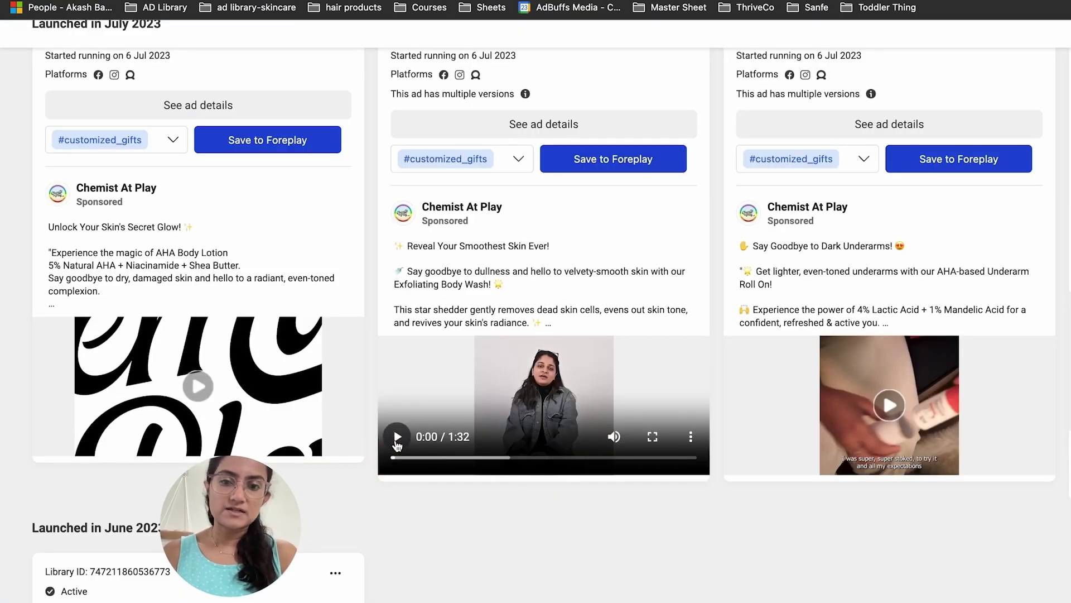
pyautogui.hotkey('ctrl', 'shift', 'Tab')
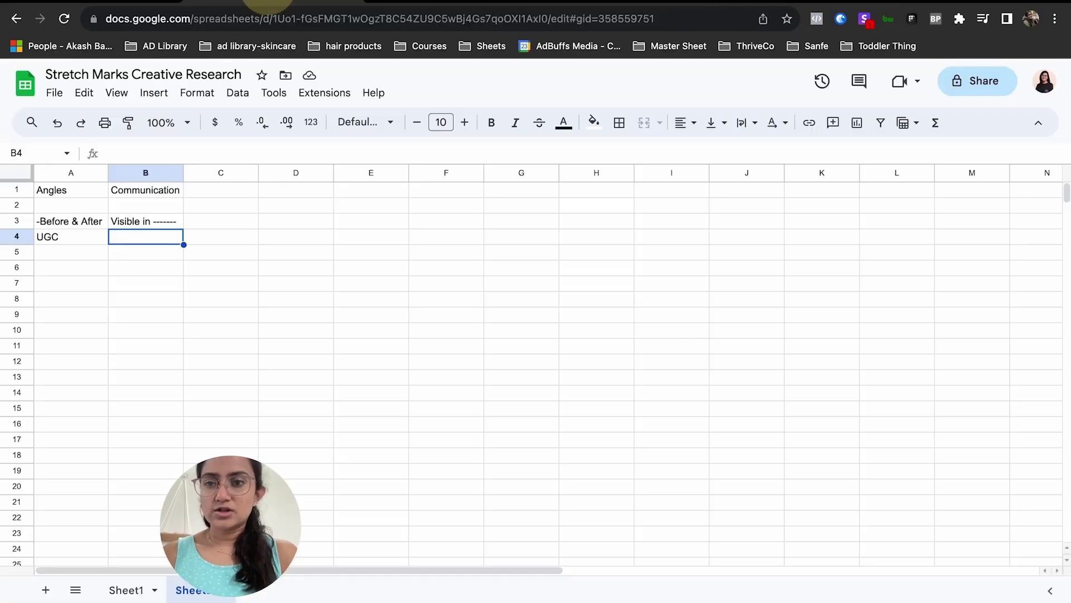
pyautogui.write('Starting with the painpoint')
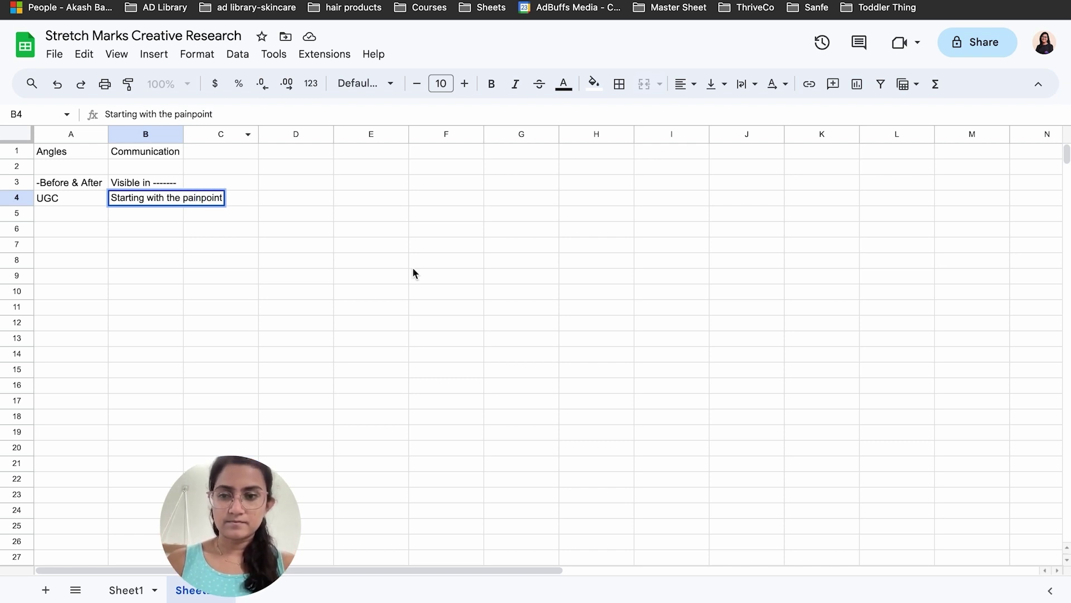
pyautogui.click(413, 266)
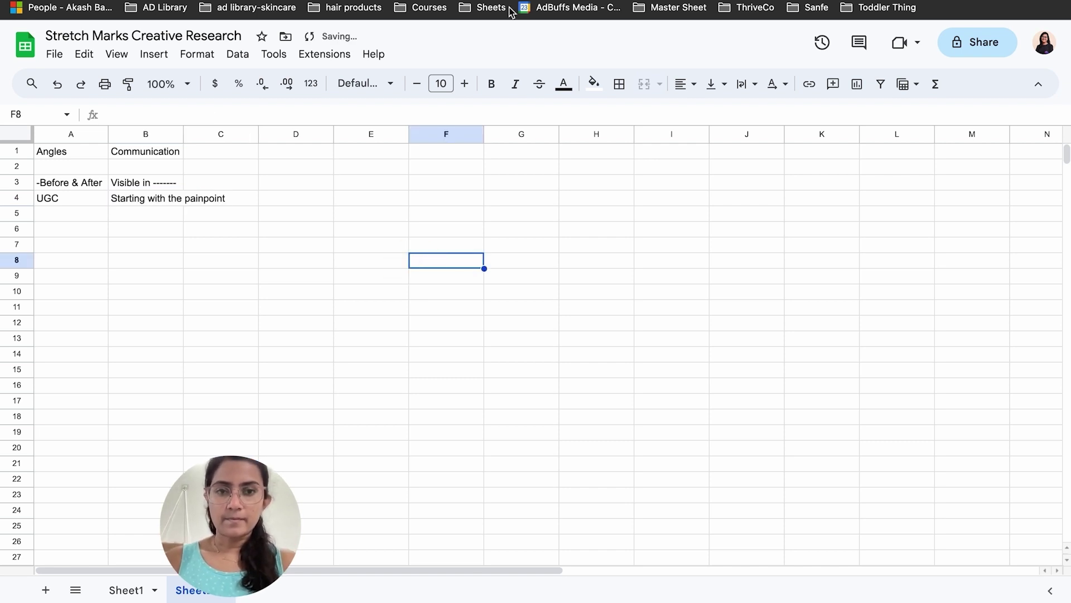
# Return to the Meta Ad Library and look through Chemist At Play's July 2023 ads for a stretch marks product.
pyautogui.hotkey('ctrl', 'Tab')
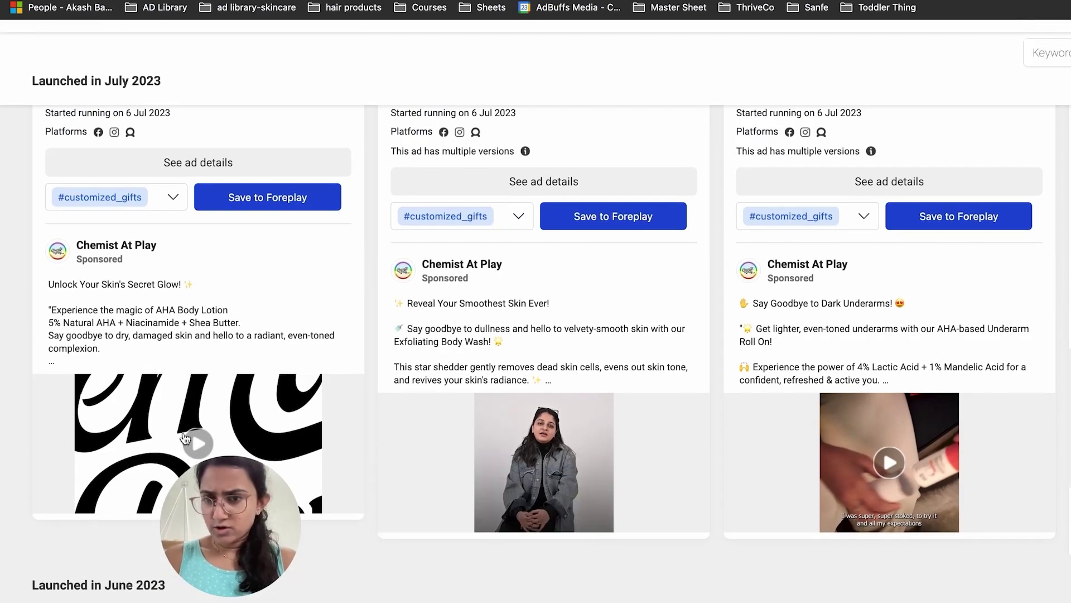
pyautogui.scroll(10, 117, 395)
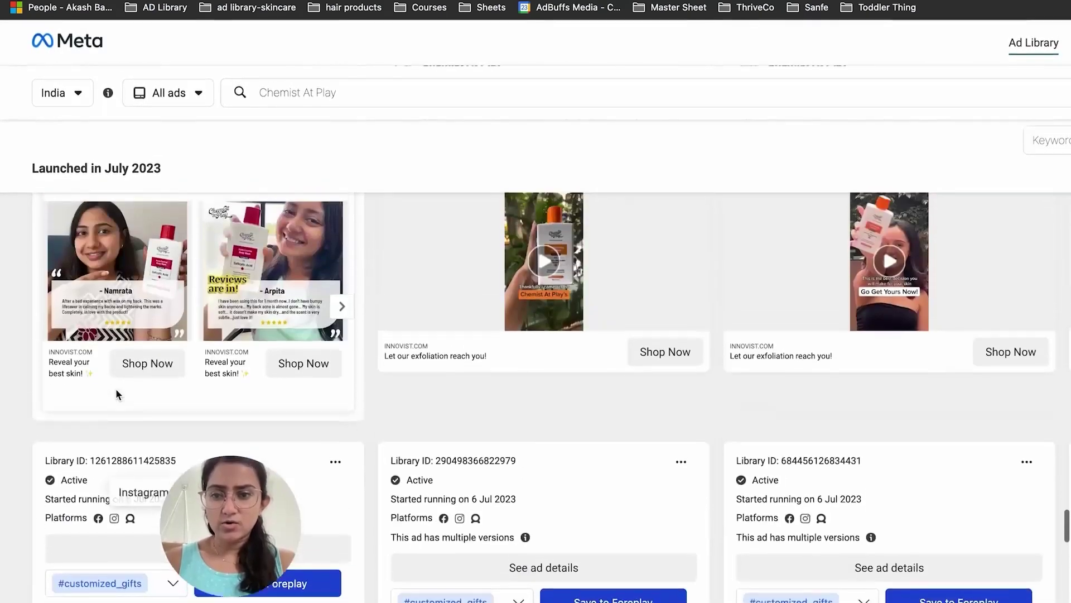
pyautogui.scroll(2, 117, 395)
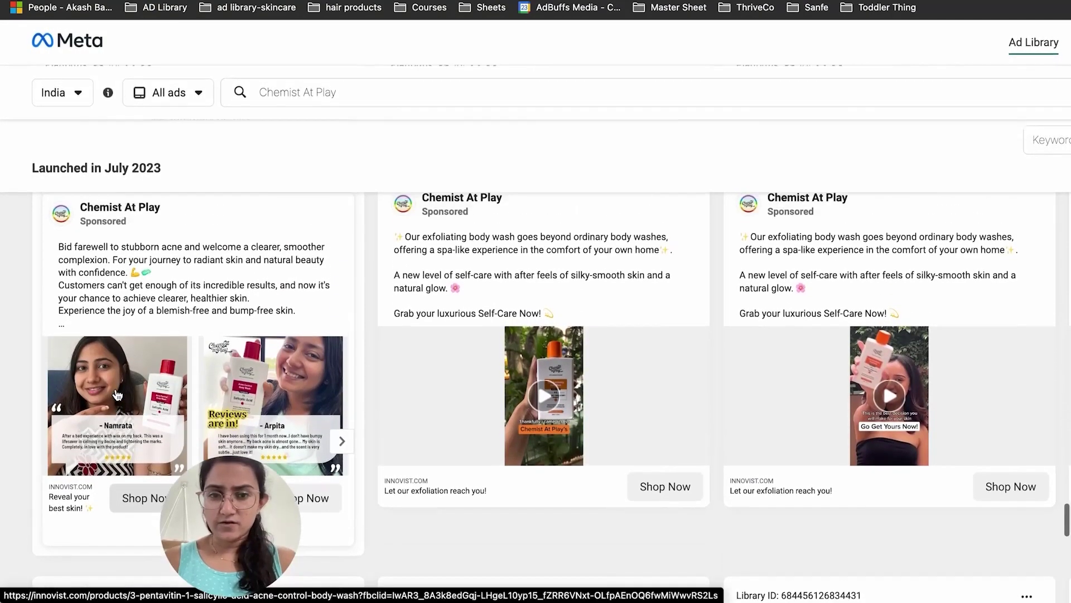
pyautogui.scroll(12, 385, 385)
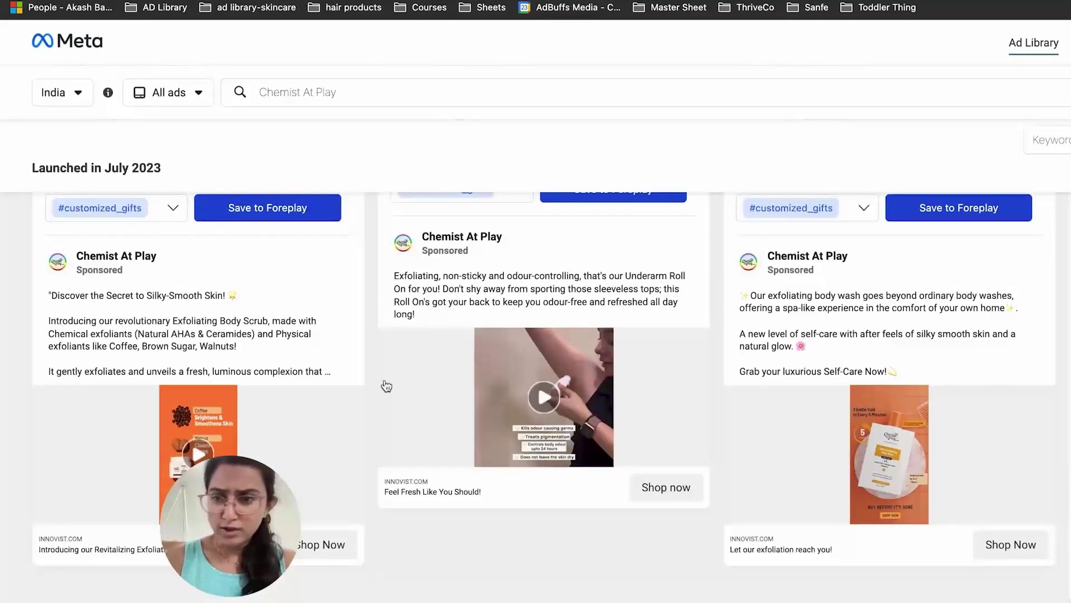
pyautogui.scroll(8, 386, 385)
pyautogui.scroll(8, 386, 385)
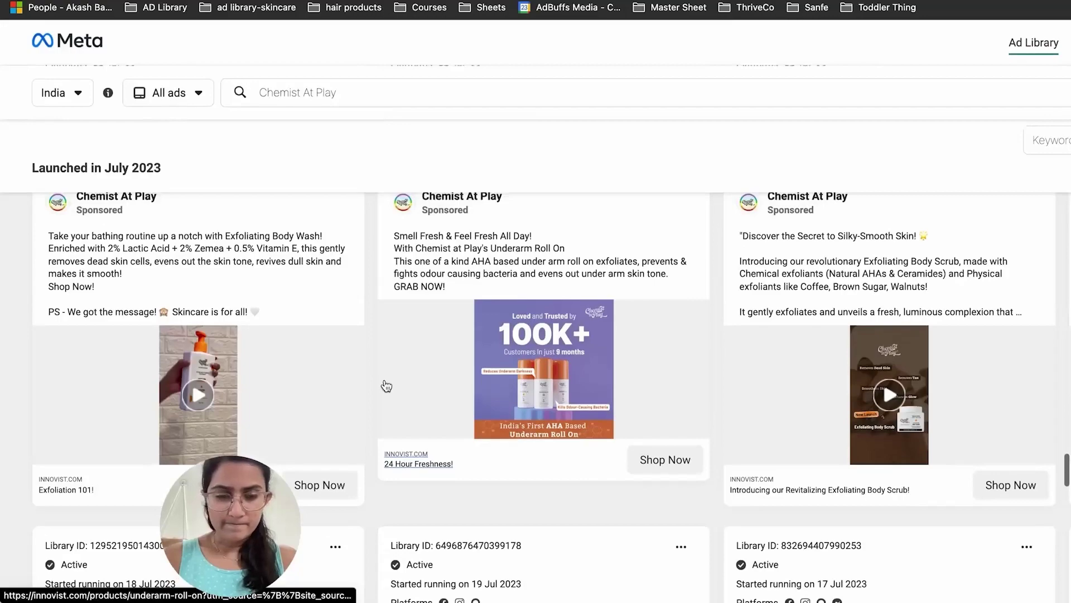
pyautogui.scroll(10, 385, 379)
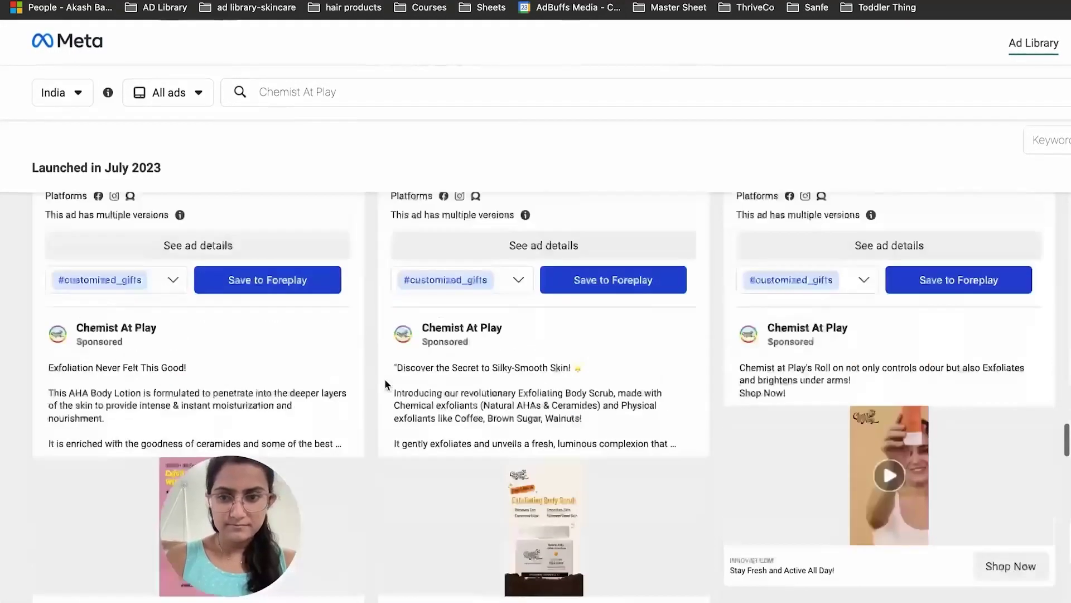
pyautogui.scroll(8, 385, 379)
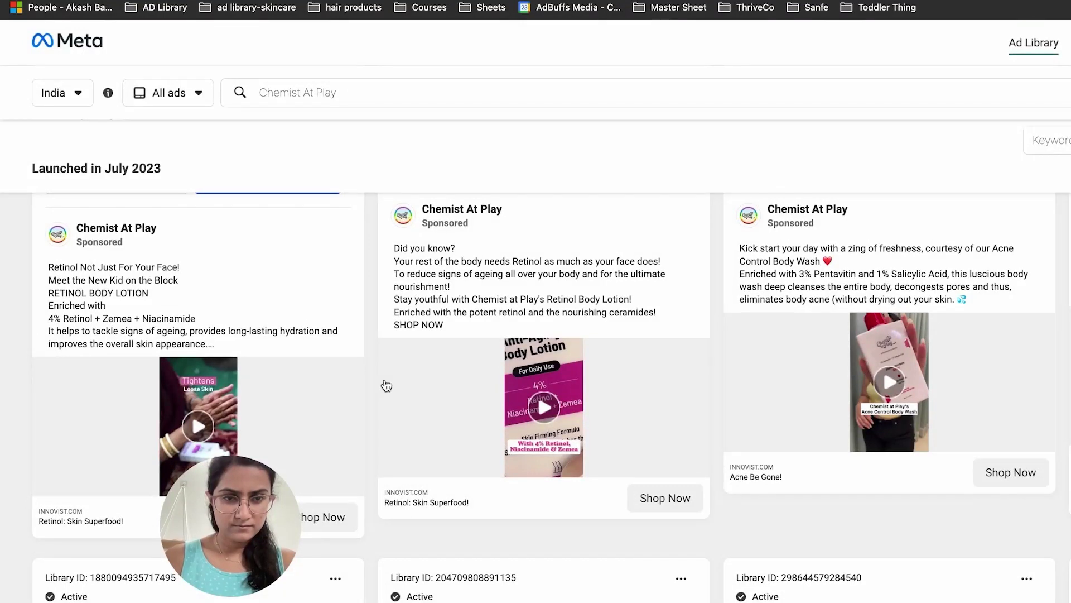
pyautogui.scroll(10, 368, 321)
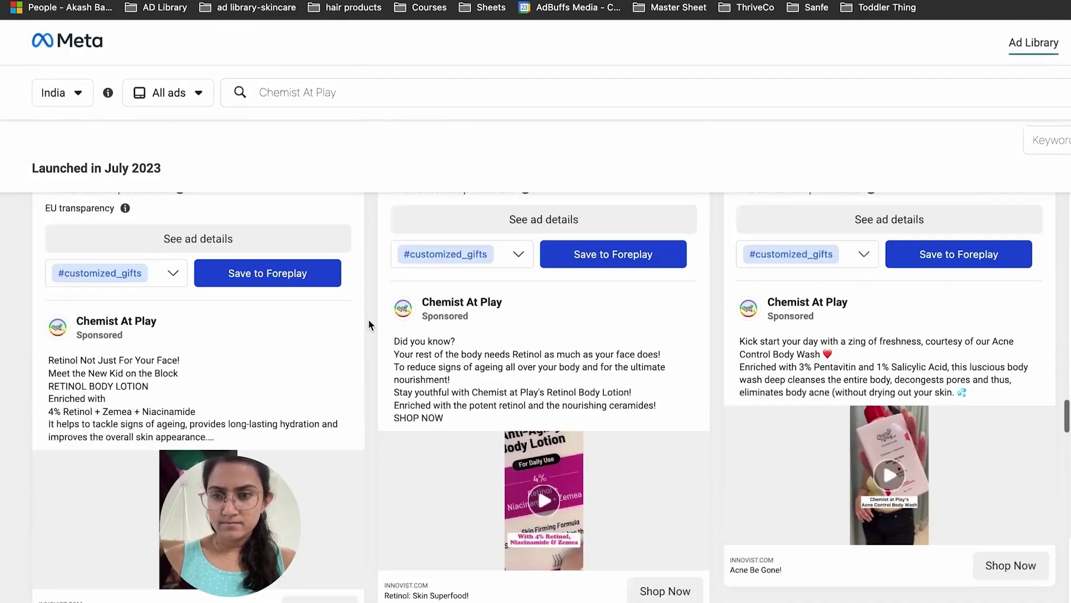
pyautogui.scroll(1, 368, 321)
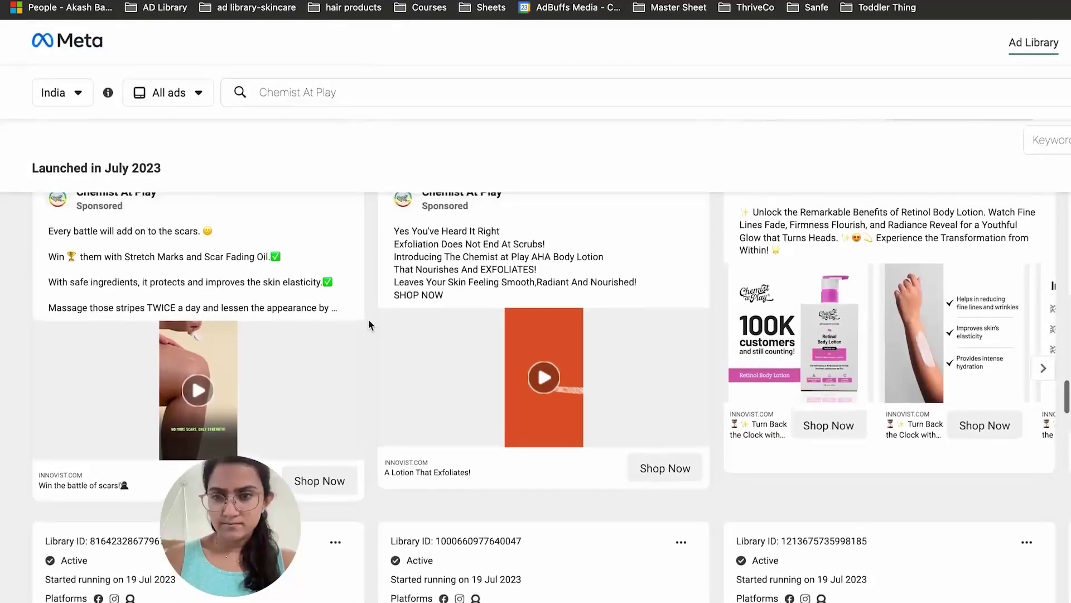
# Watch the Chemist At Play video ad for the Stretch Marks and Scar Fading Oil and pause it.
pyautogui.click(208, 402)
pyautogui.scroll(5, 303, 316)
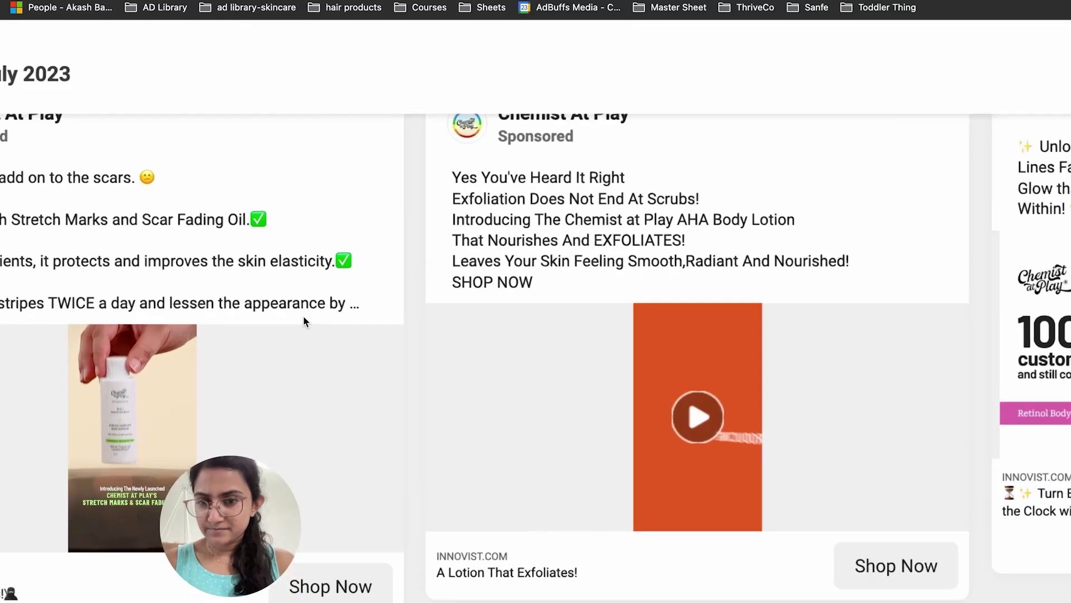
pyautogui.scroll(3, 303, 317)
pyautogui.scroll(-5, 303, 317)
pyautogui.hscroll(-3, 303, 316)
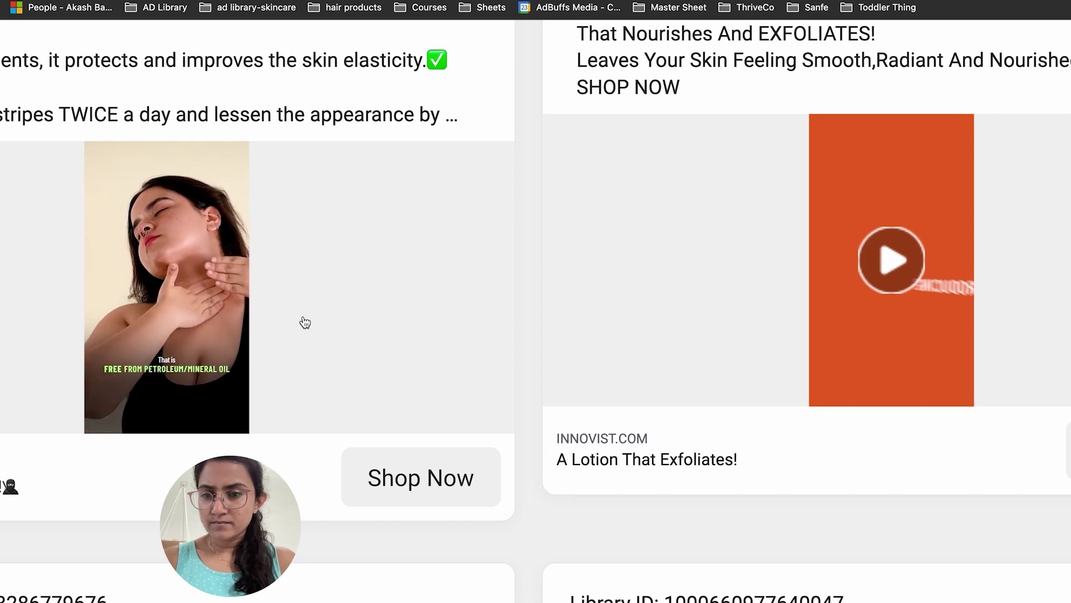
pyautogui.click(304, 323)
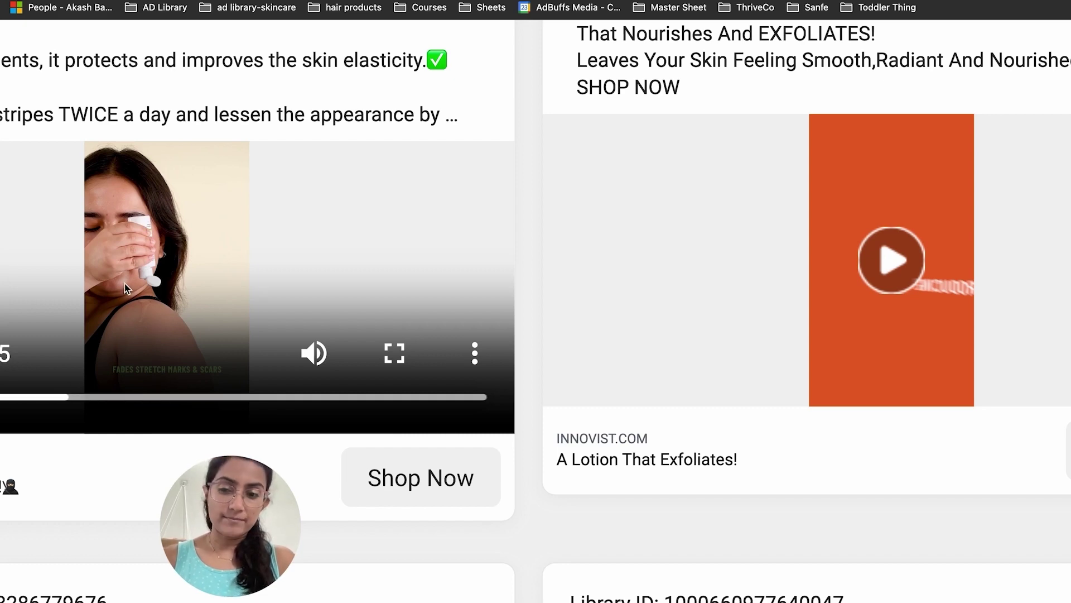
# Read the caption of the Scar Fading Oil ad and review the video's product introduction near the start.
pyautogui.hscroll(-5, 122, 323)
pyautogui.click(121, 323)
pyautogui.scroll(1, 121, 323)
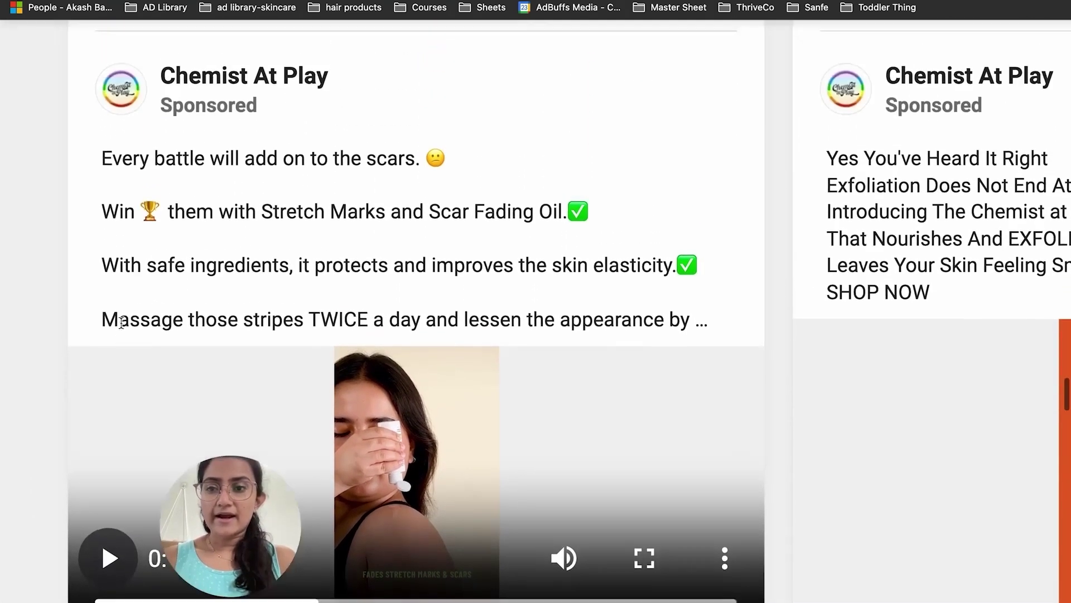
pyautogui.scroll(-1, 102, 500)
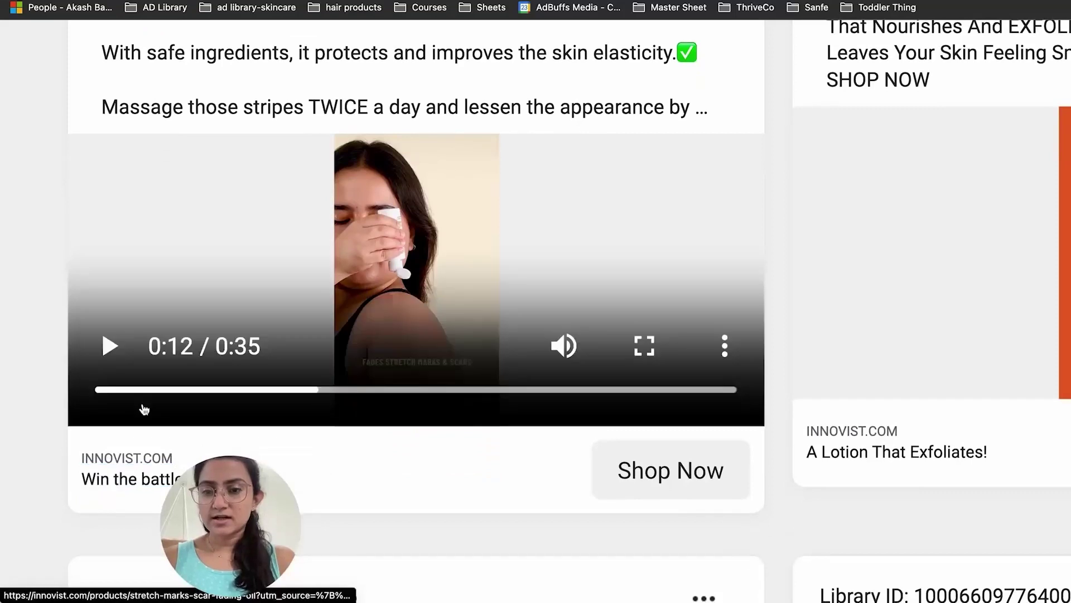
pyautogui.click(153, 391)
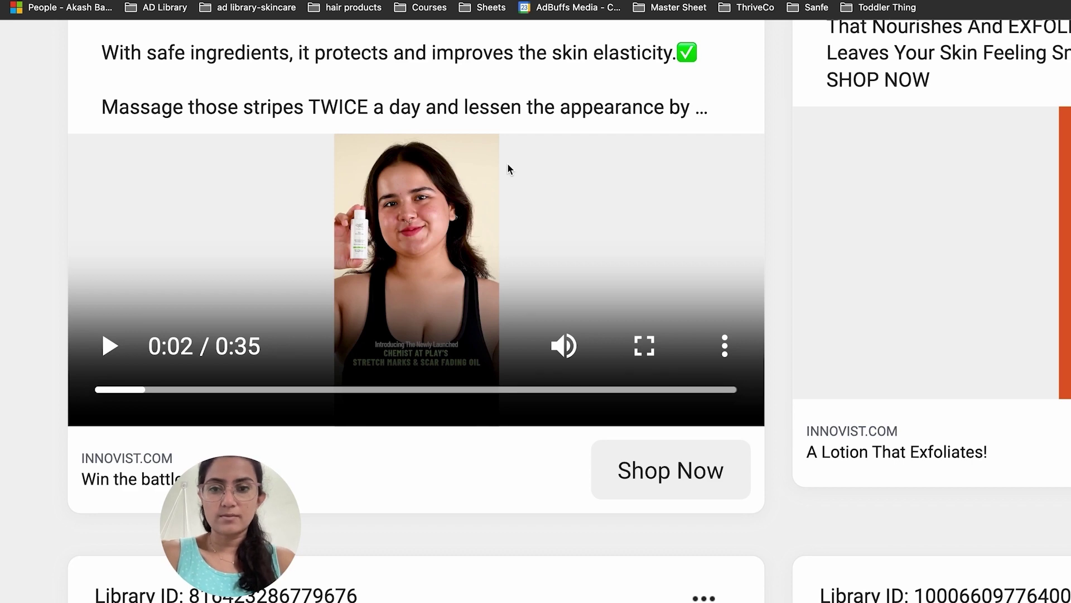
pyautogui.press('super+minus')
pyautogui.press('super+minus')
pyautogui.press('super+minus')
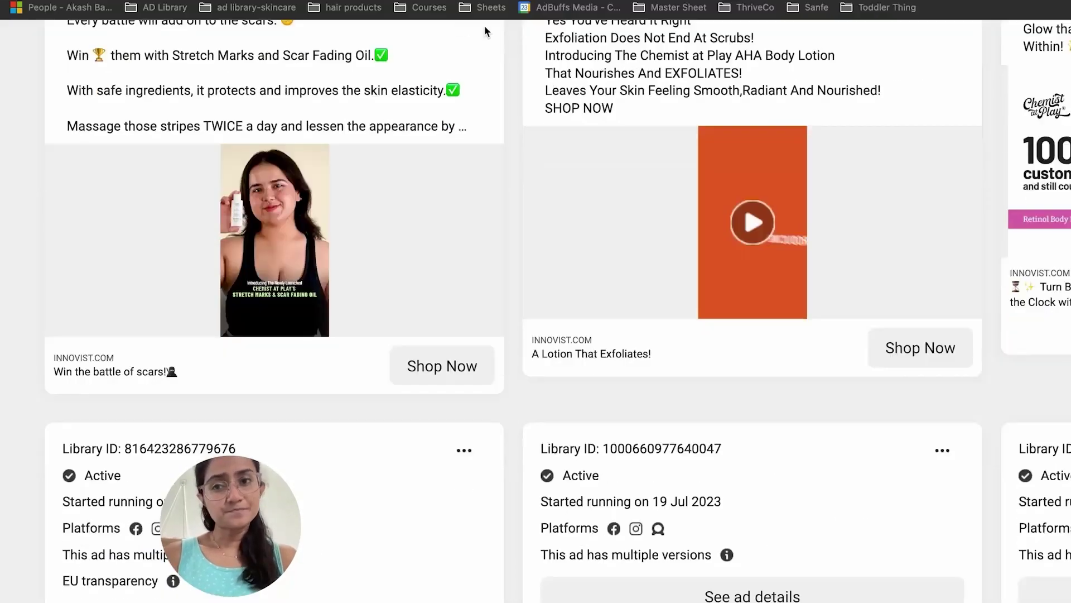
# In the Stretch Marks Creative Research spreadsheet, enter "Application video" in A5 and "Introducing product" in B5, and fit columns A and B to their content.
pyautogui.hotkey('ctrl', 'Tab')
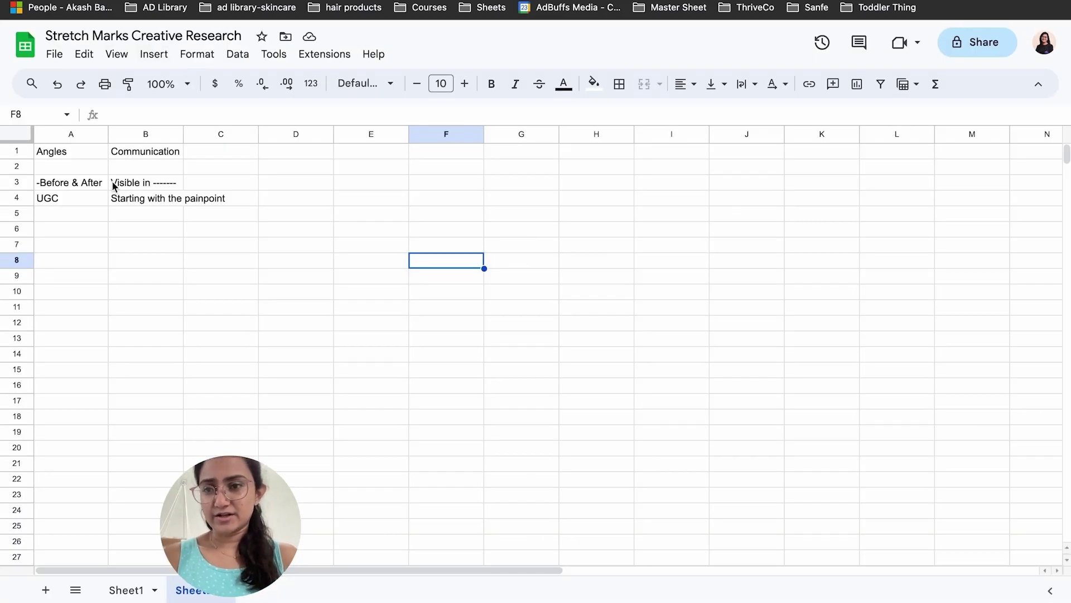
pyautogui.click(76, 210)
pyautogui.write('Application video')
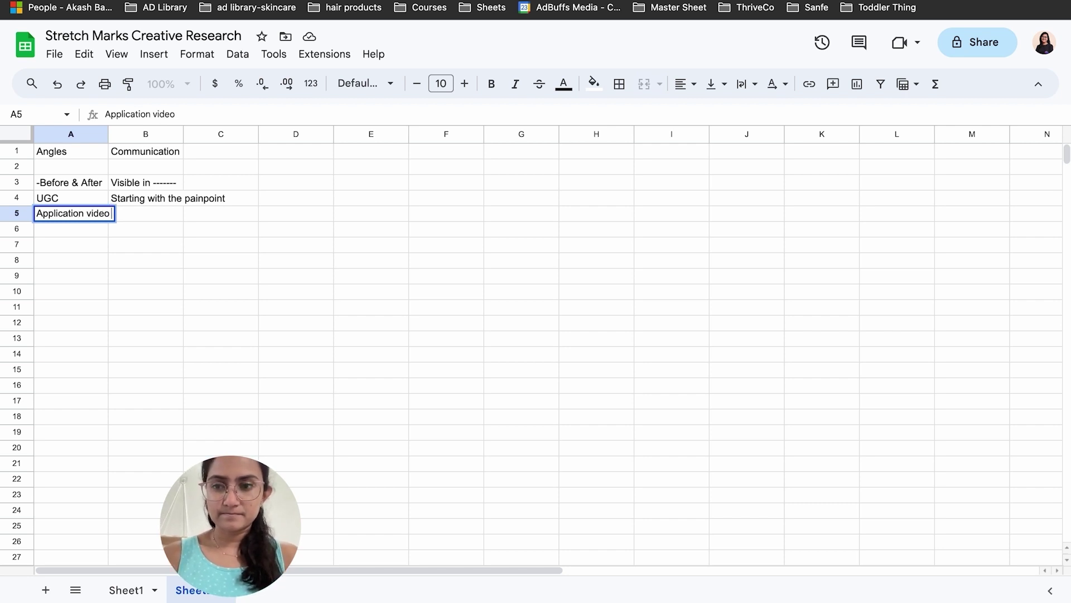
pyautogui.press('Tab')
pyautogui.write('Int')
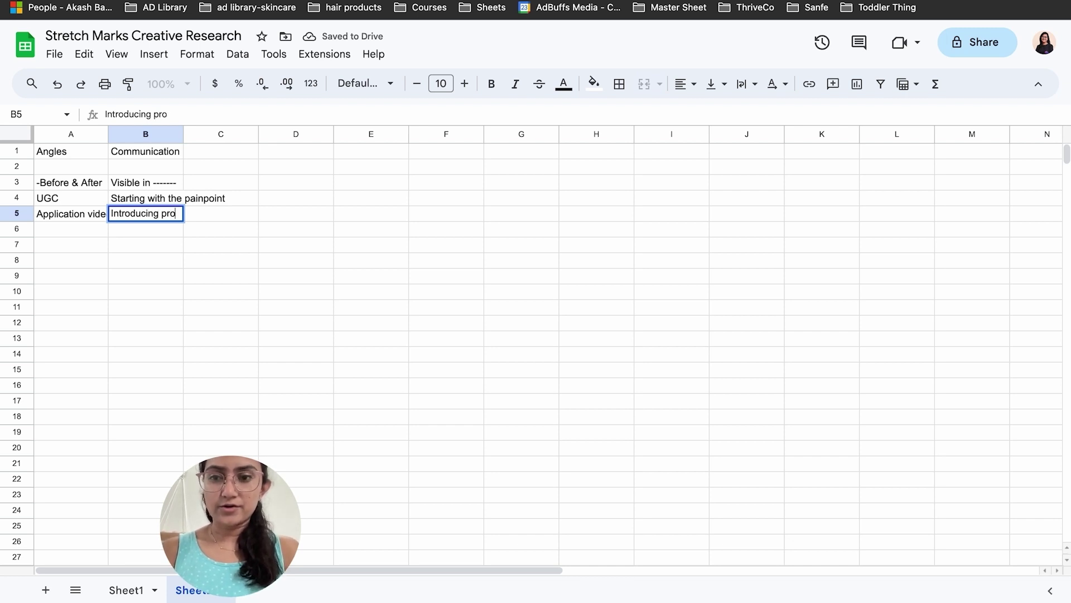
pyautogui.click(171, 234)
pyautogui.doubleClick(185, 132)
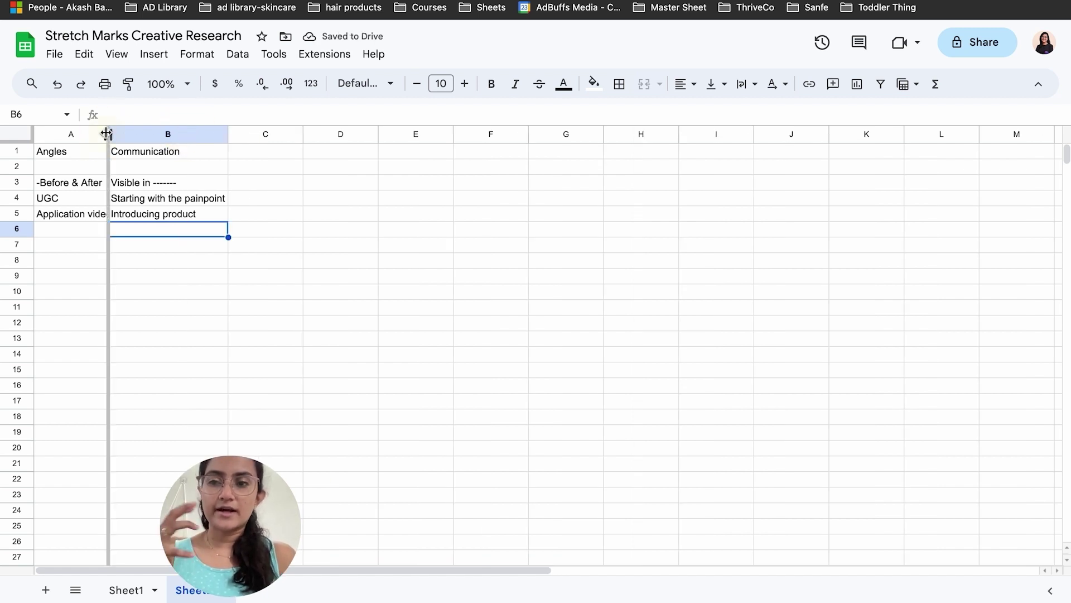
pyautogui.doubleClick(106, 132)
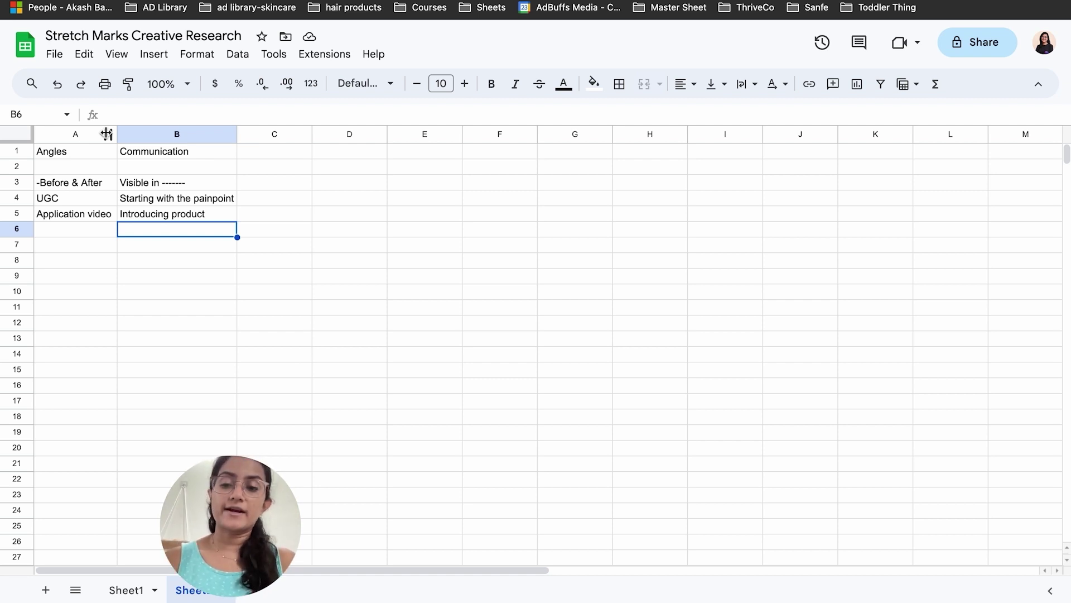
# Go back to the Meta Ad Library and browse Chemist At Play's other July 2023 ads for more stretch marks creatives.
pyautogui.press('super+shift+f')
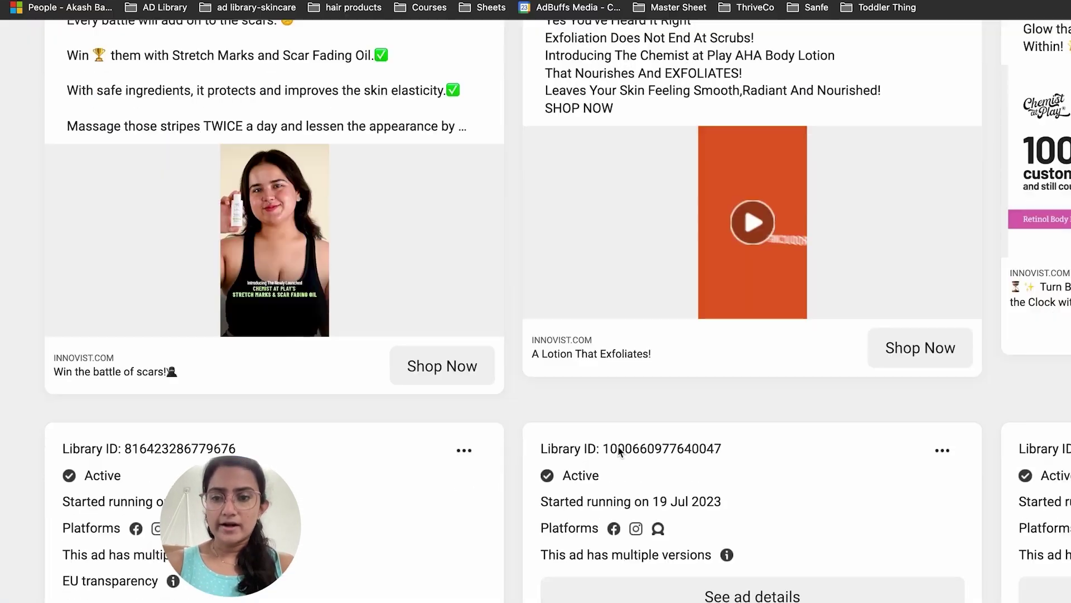
pyautogui.scroll(10, 617, 451)
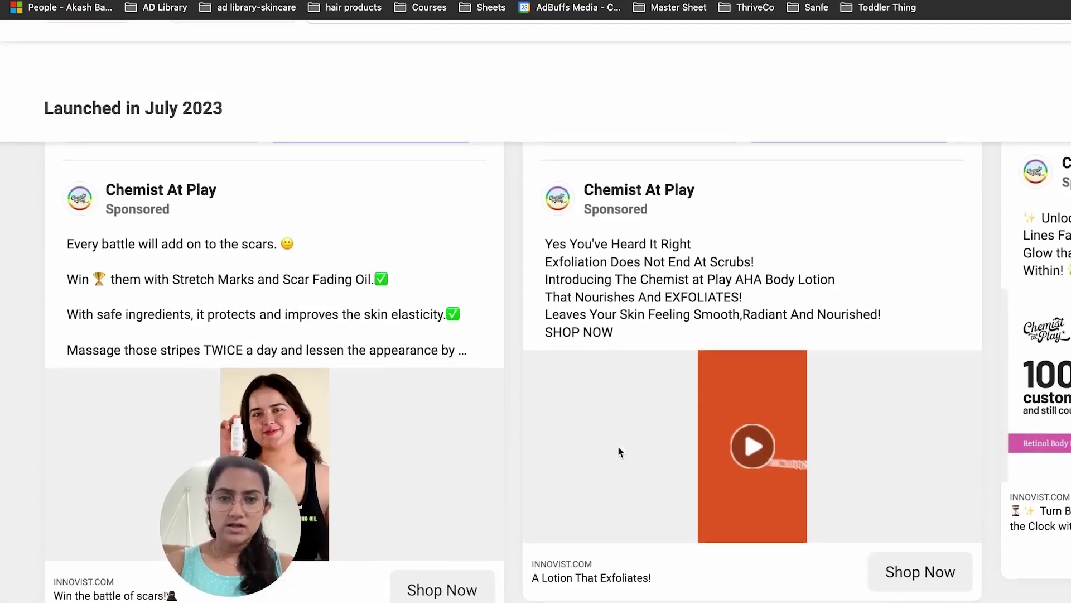
pyautogui.scroll(3, 618, 446)
pyautogui.press('super+minus')
pyautogui.press('super+minus')
pyautogui.scroll(-5, 617, 445)
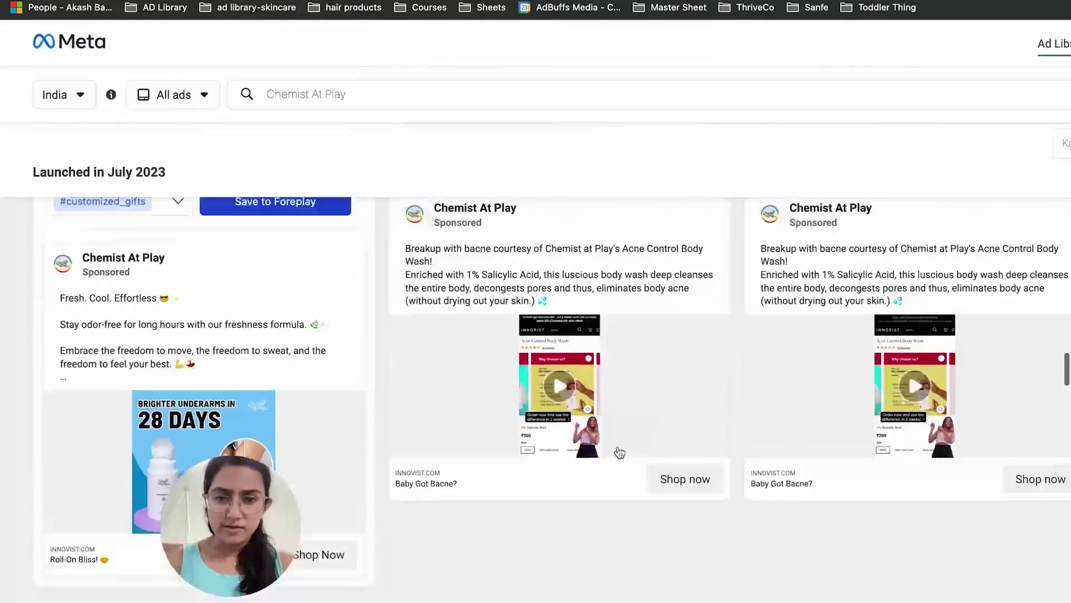
pyautogui.hscroll(3, 619, 452)
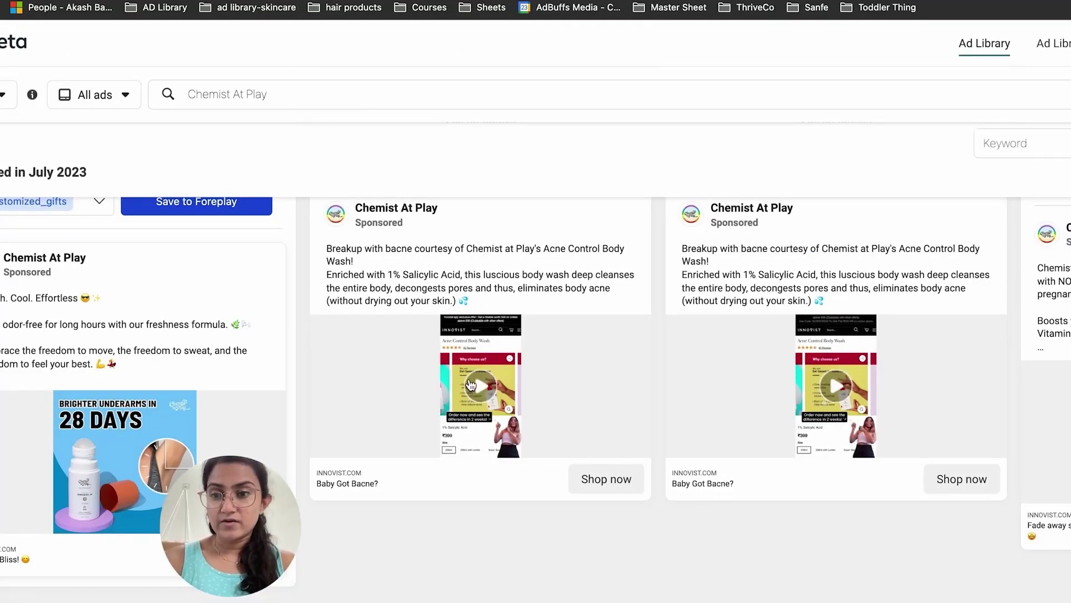
pyautogui.hscroll(10, 470, 384)
pyautogui.scroll(-5, 470, 384)
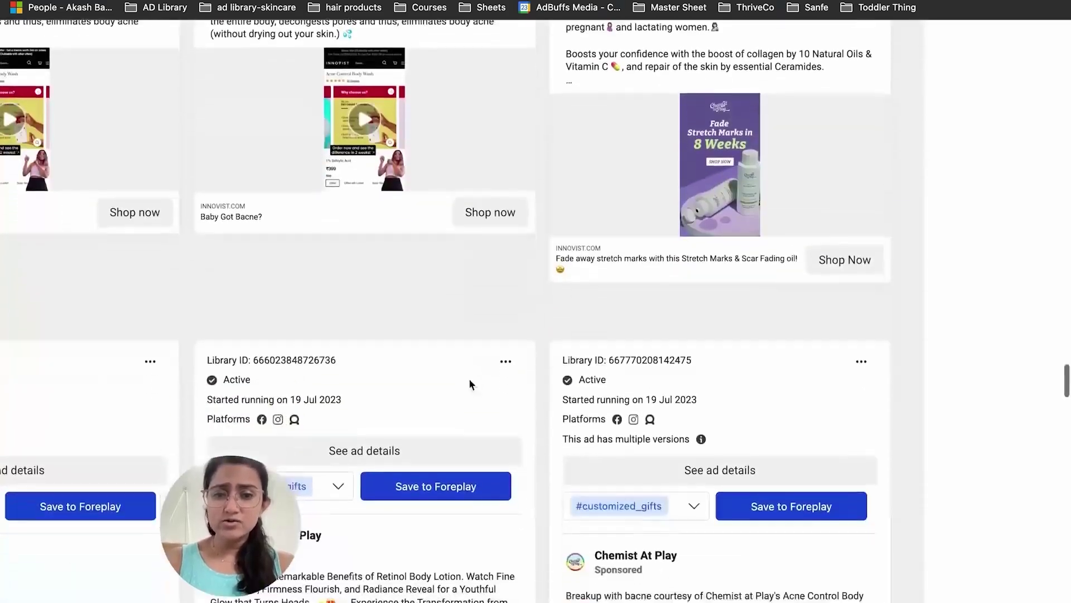
pyautogui.press('super+minus')
pyautogui.hscroll(-5, 469, 384)
pyautogui.scroll(-5, 469, 384)
pyautogui.press('super+equal')
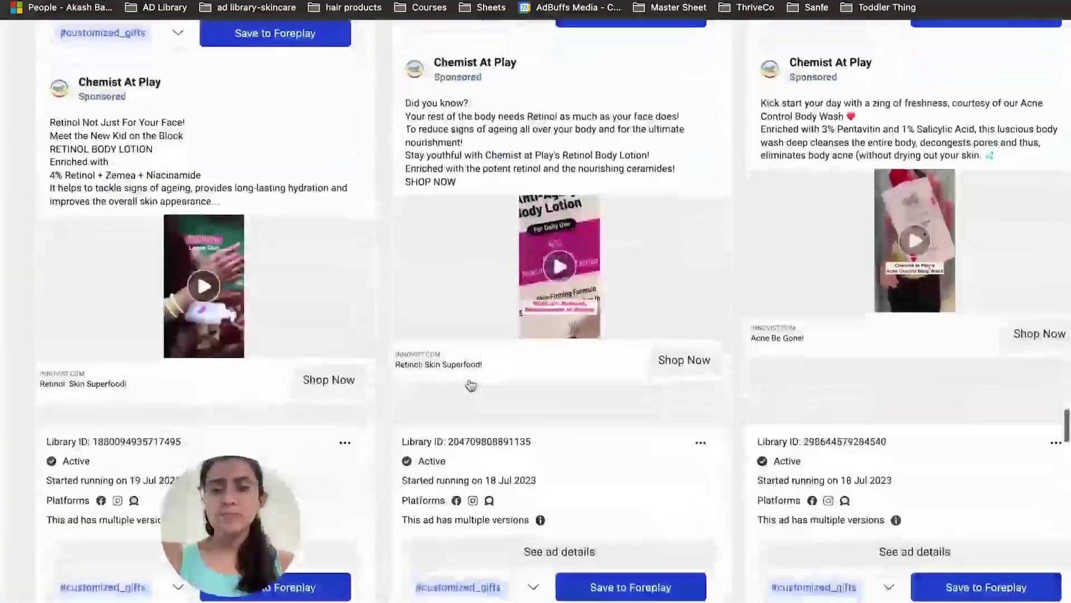
pyautogui.scroll(10, 469, 385)
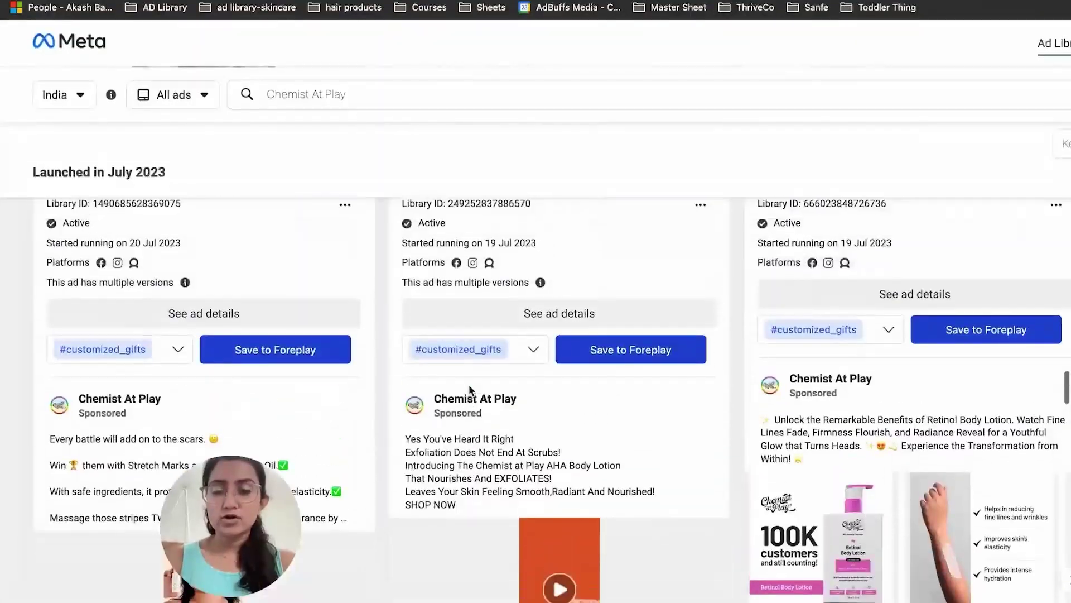
# Look through the remaining July 2023 Chemist At Play ads, comparing the stretch marks oil creatives with those for other body products.
pyautogui.press('super+minus')
pyautogui.scroll(-5, 469, 385)
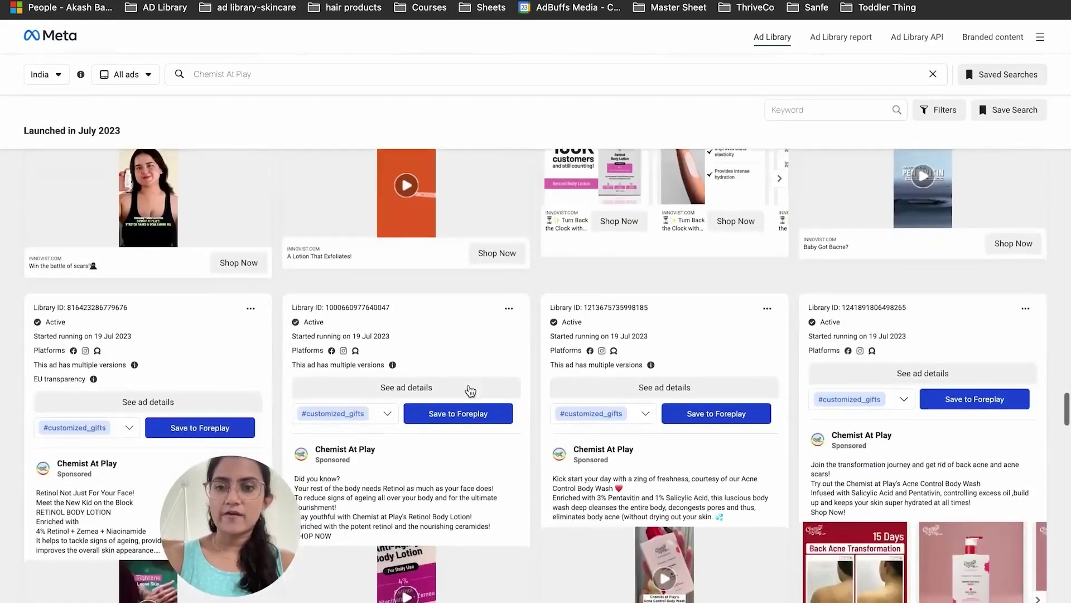
pyautogui.scroll(-3, 471, 391)
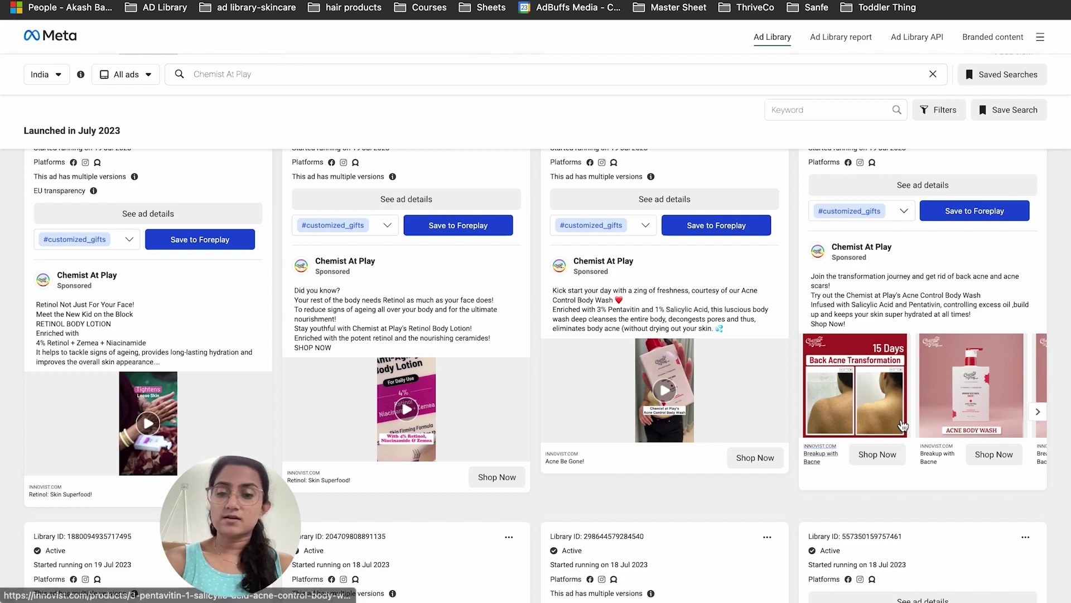
pyautogui.scroll(-5, 907, 429)
pyautogui.scroll(-15, 903, 426)
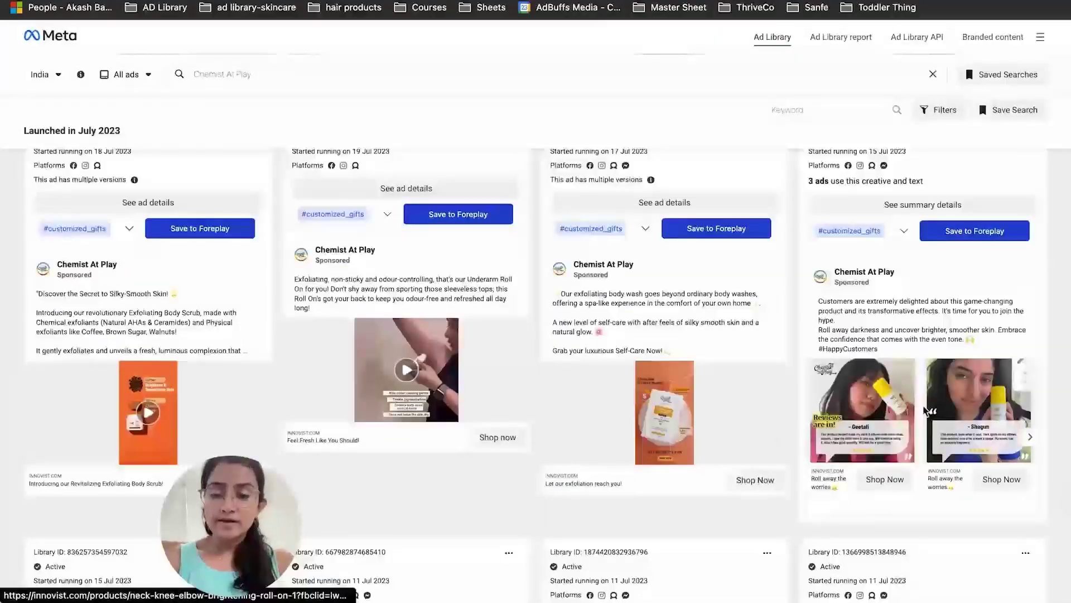
pyautogui.scroll(-5, 926, 410)
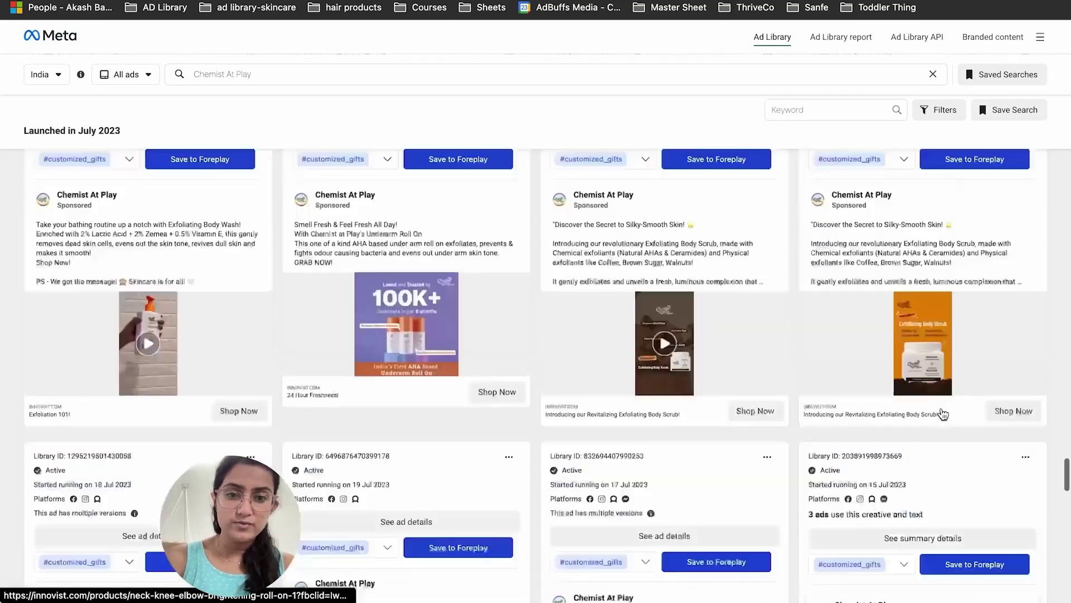
pyautogui.scroll(-15, 943, 413)
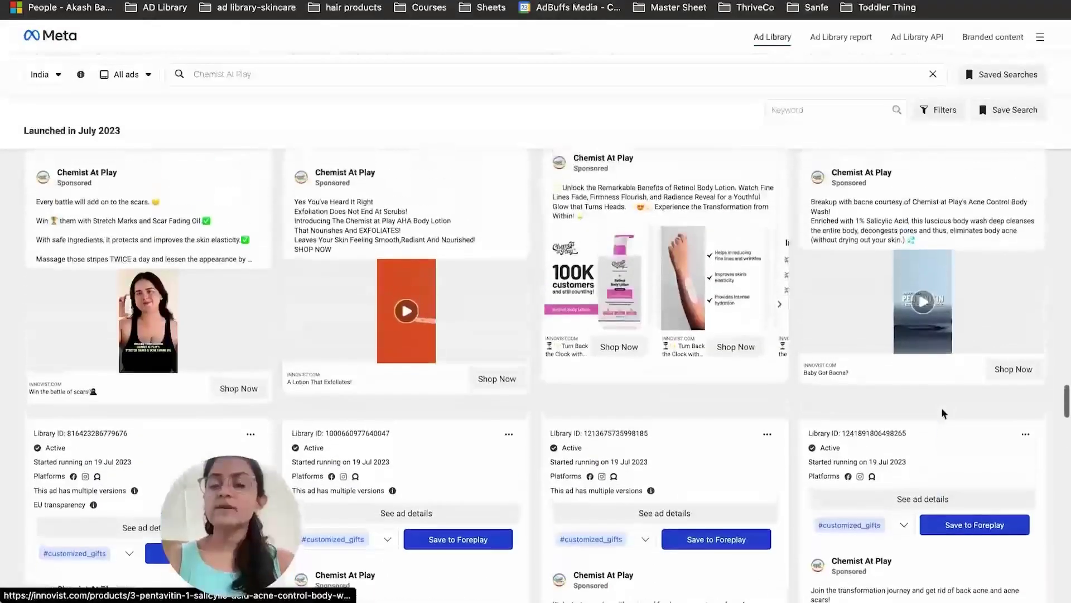
pyautogui.scroll(3, 943, 413)
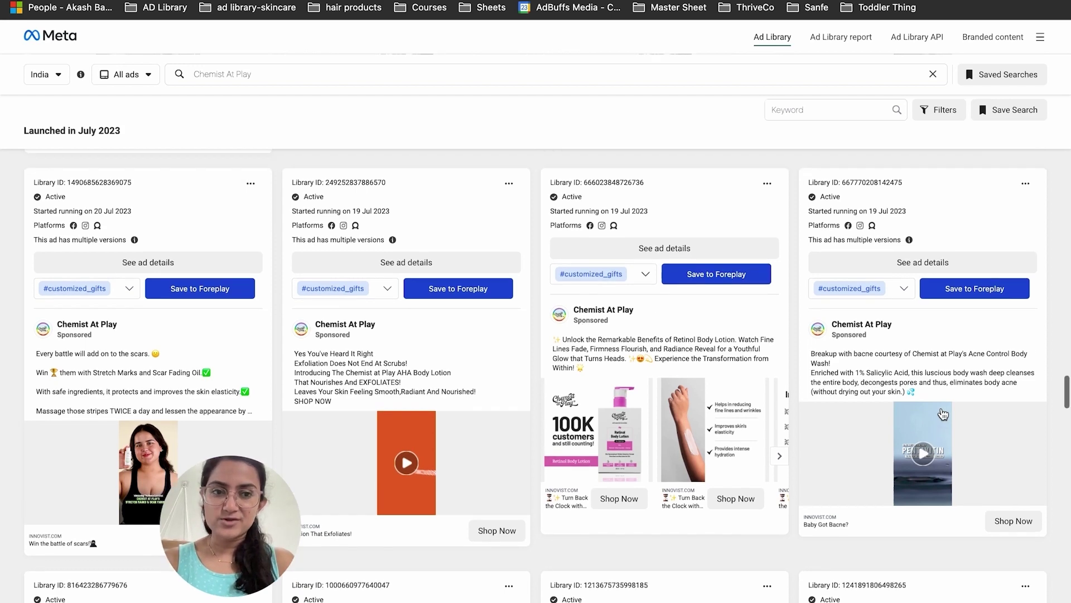
pyautogui.scroll(7, 943, 413)
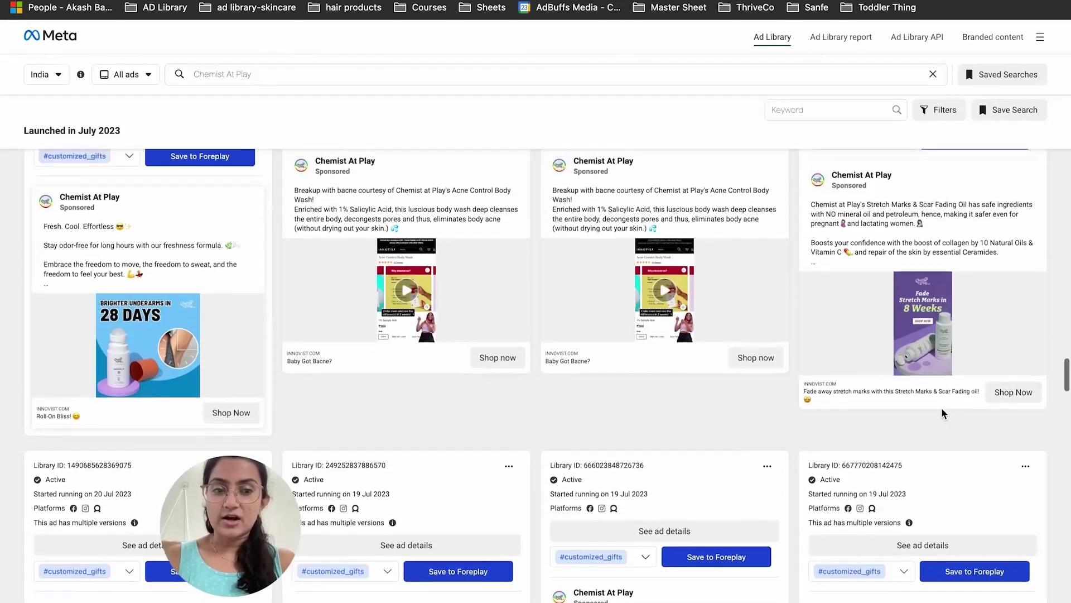
pyautogui.scroll(1, 943, 413)
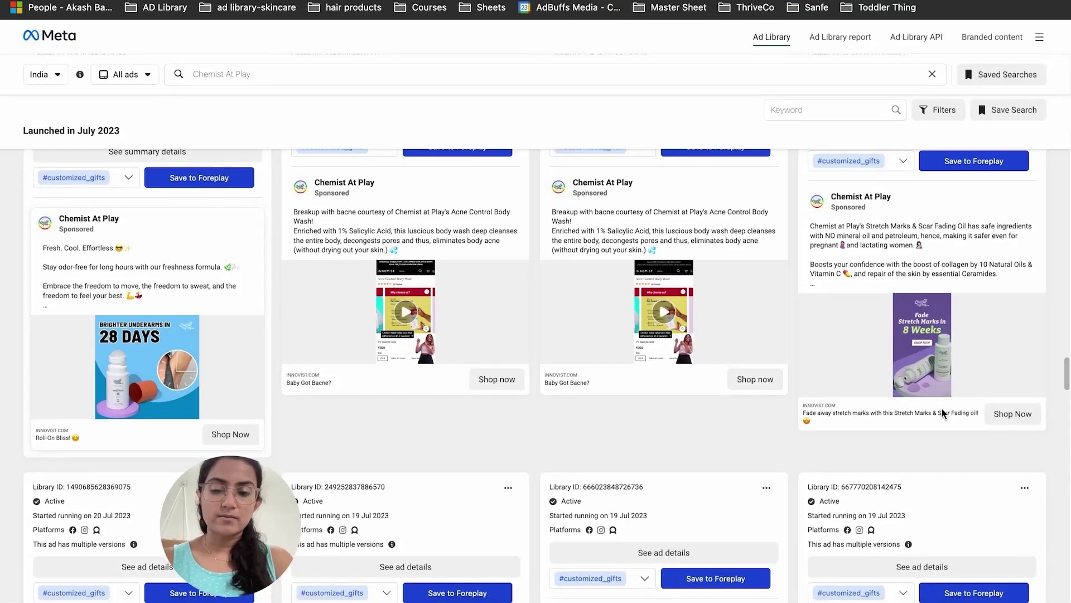
pyautogui.scroll(-1, 943, 413)
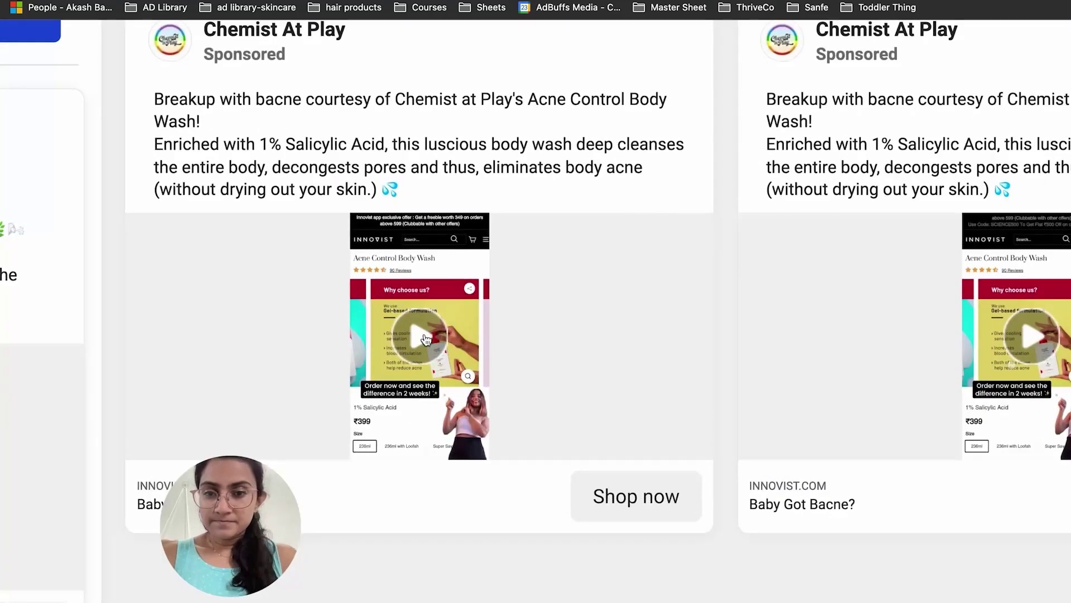
# Watch the Chemist At Play Acne Control Body Wash video ad titled "Baby Got Bacne?" and pause it.
pyautogui.click(487, 297)
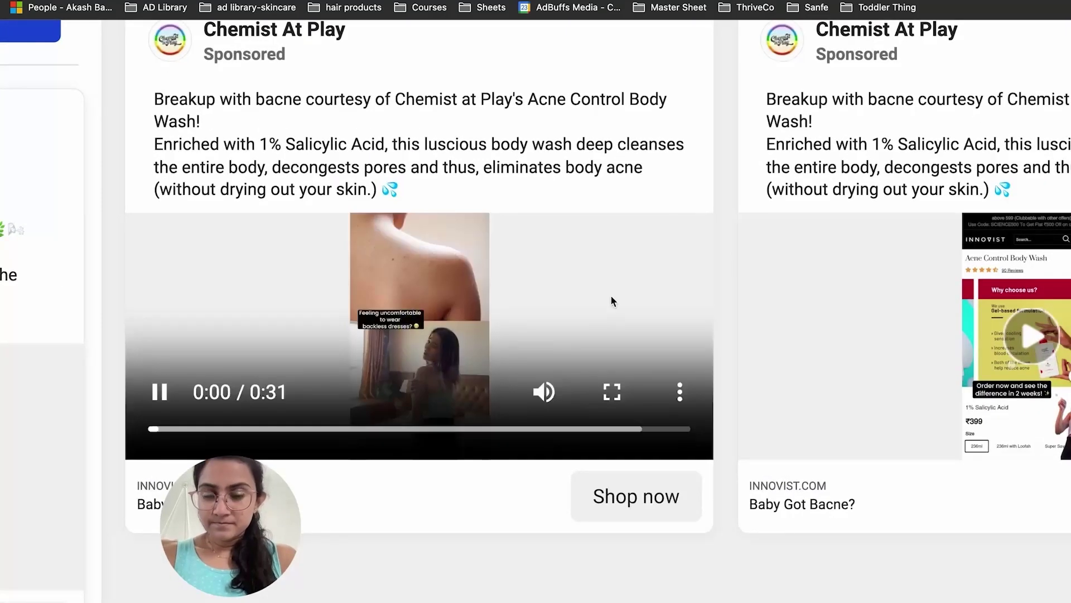
pyautogui.moveTo(481, 565)
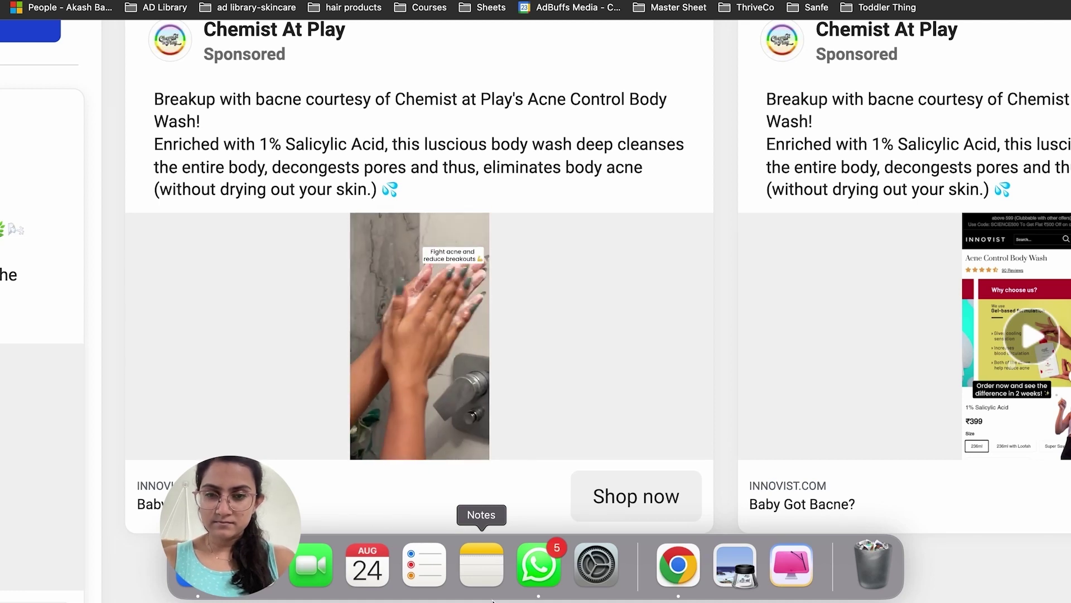
pyautogui.click(466, 300)
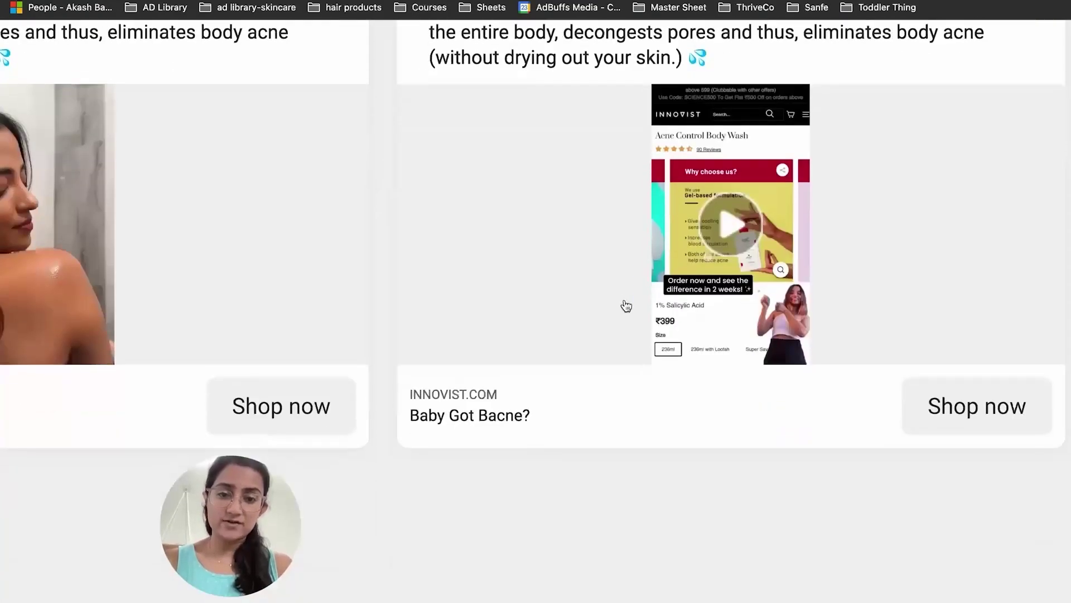
# Take a screenshot of the neighbouring Acne Control Body Wash video ad's thumbnail showing the product page.
pyautogui.scroll(2, 626, 306)
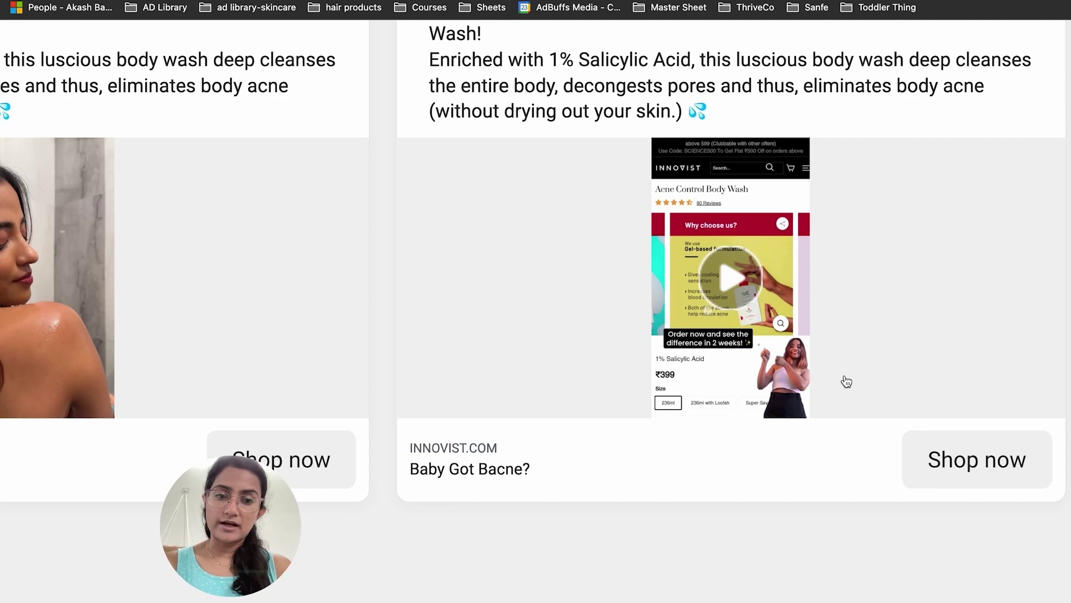
pyautogui.hscroll(3, 787, 162)
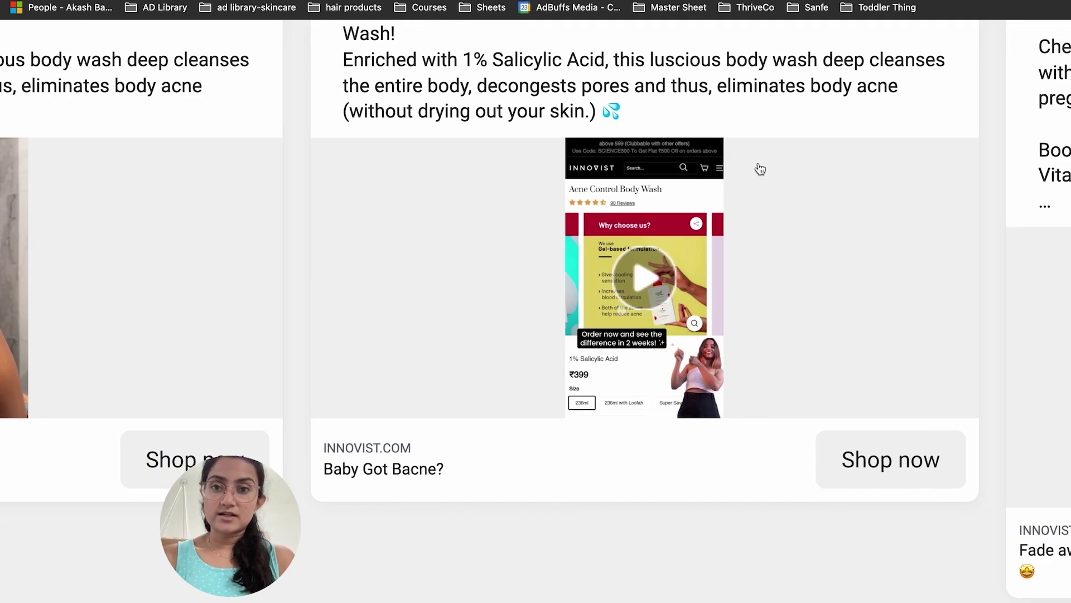
pyautogui.scroll(3, 760, 169)
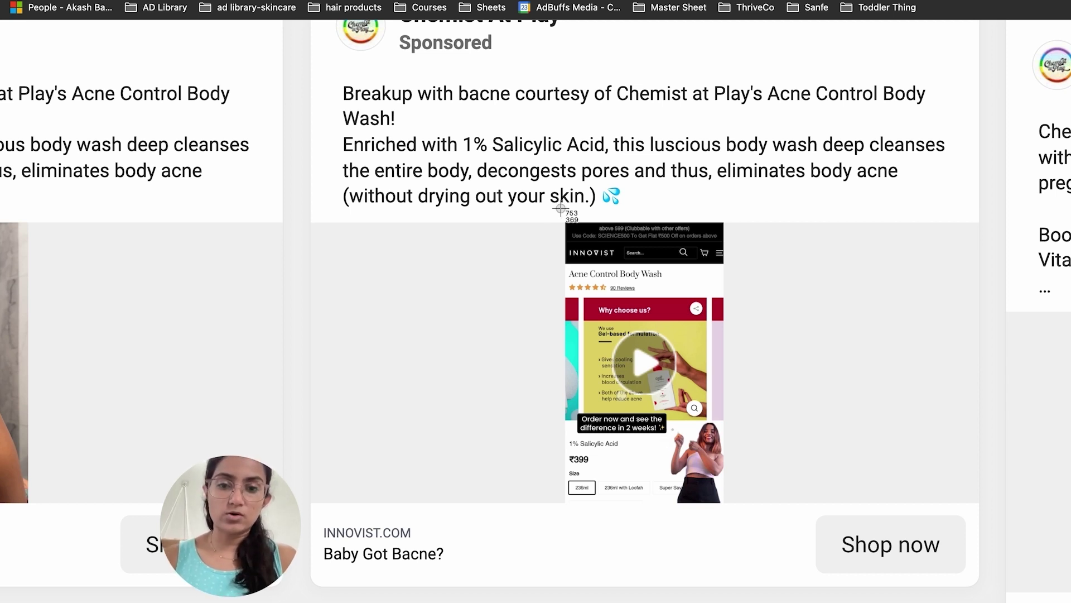
pyautogui.press('super+shift+4')
pyautogui.moveTo(553, 218); pyautogui.dragTo(736, 530)
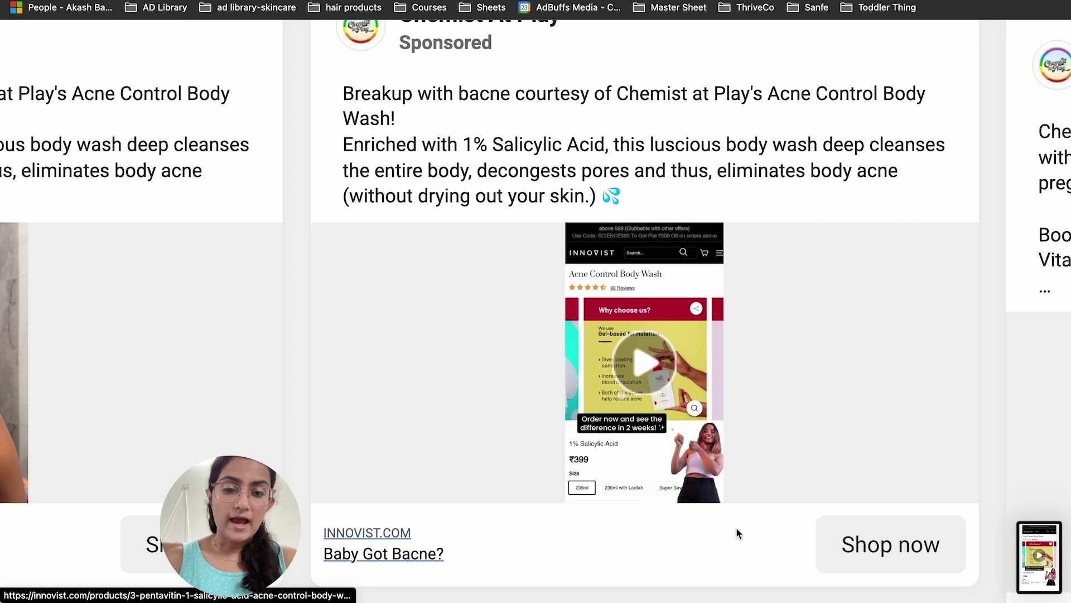
# Review the Acne Control Body Wash ad pair, and browse back through Chemist At Play's July and August 2023 creatives.
pyautogui.hscroll(-10, 579, 362)
pyautogui.hscroll(9, 577, 356)
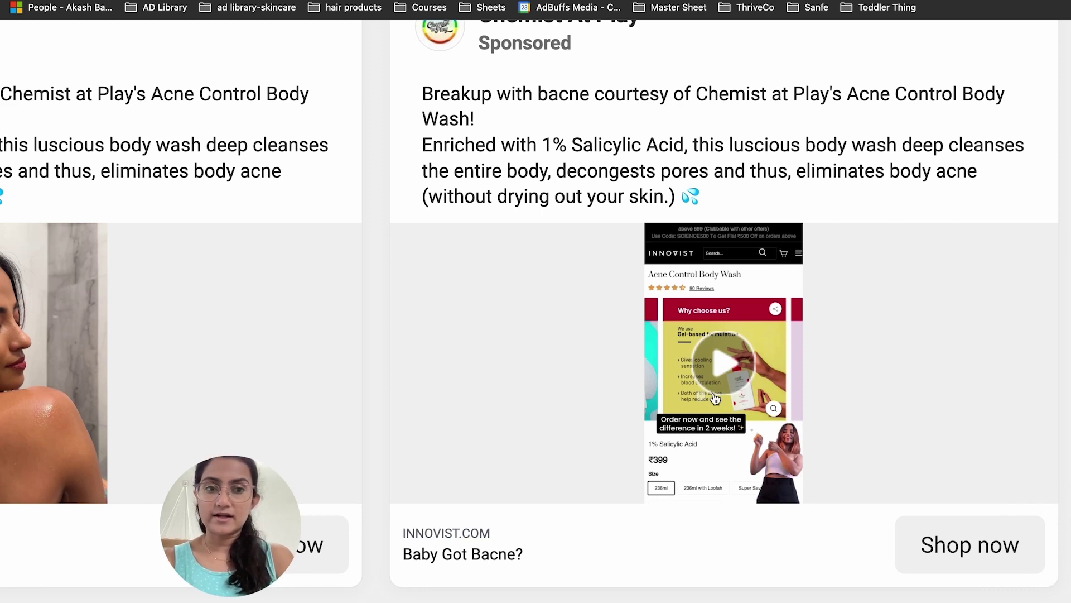
pyautogui.scroll(-3, 715, 398)
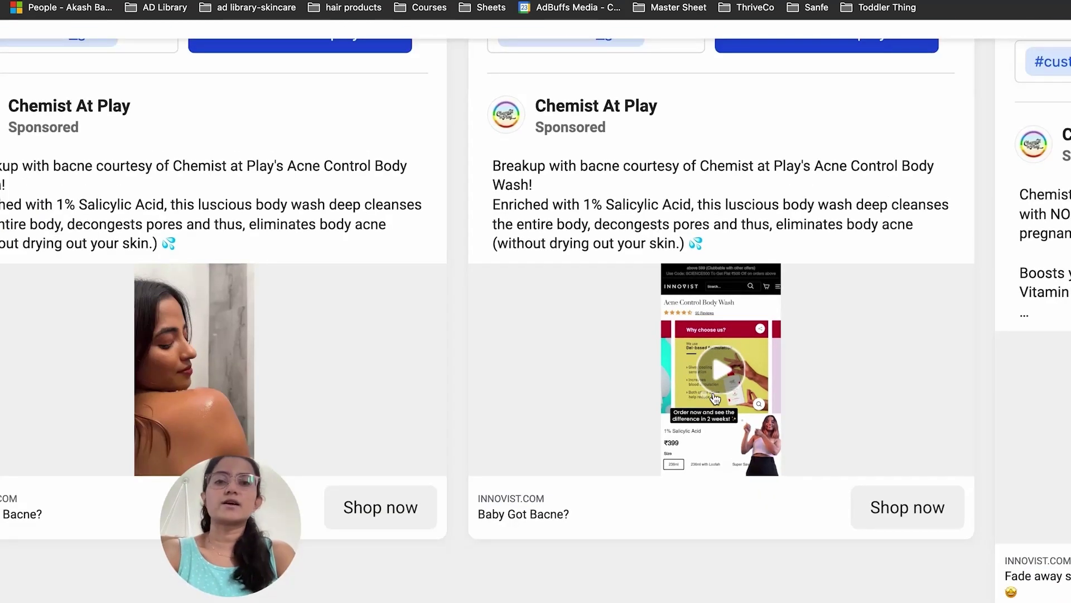
pyautogui.scroll(-3, 713, 393)
pyautogui.scroll(5, 709, 402)
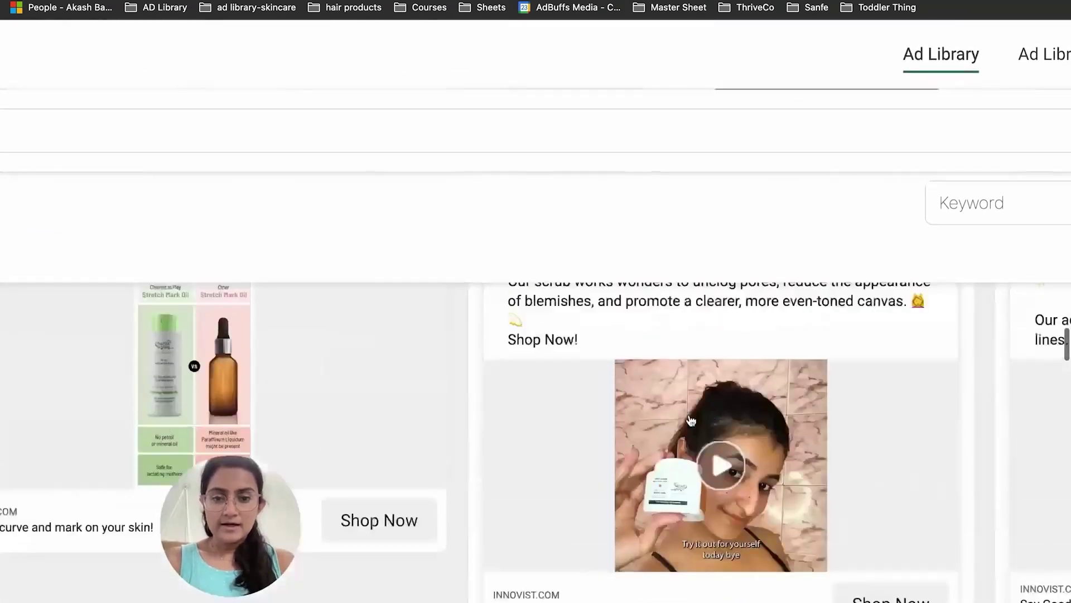
pyautogui.scroll(-4, 697, 413)
pyautogui.scroll(10, 691, 419)
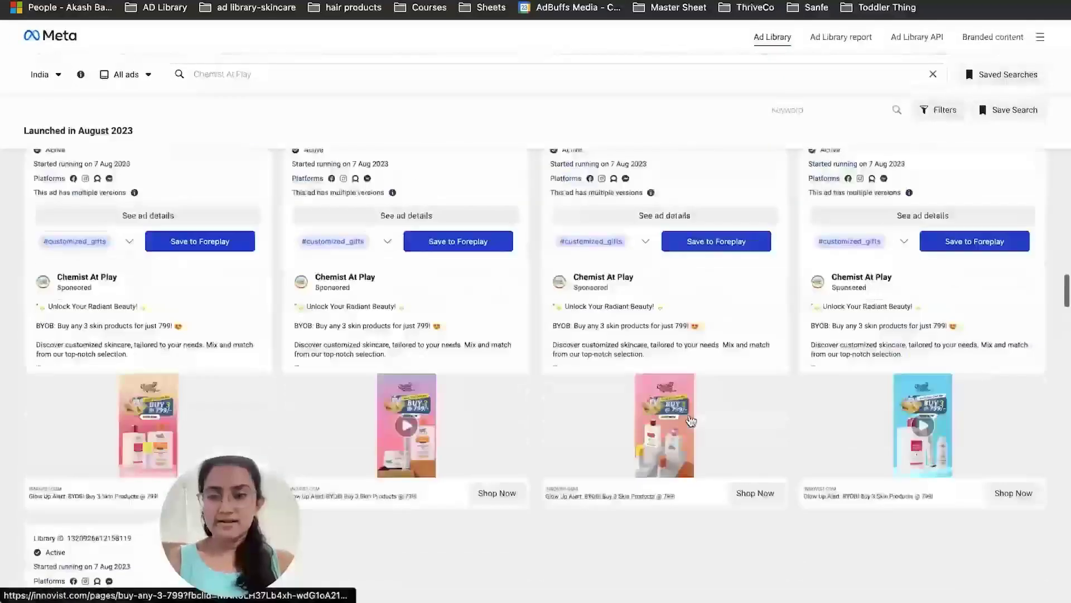
pyautogui.scroll(-8, 691, 419)
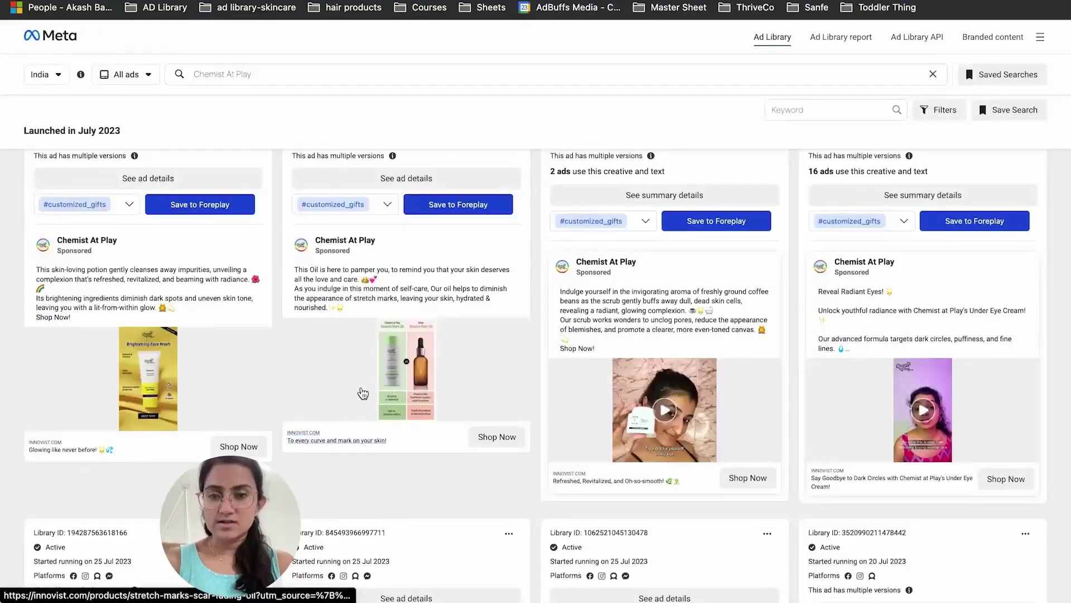
pyautogui.scroll(10, 373, 381)
pyautogui.scroll(5, 373, 382)
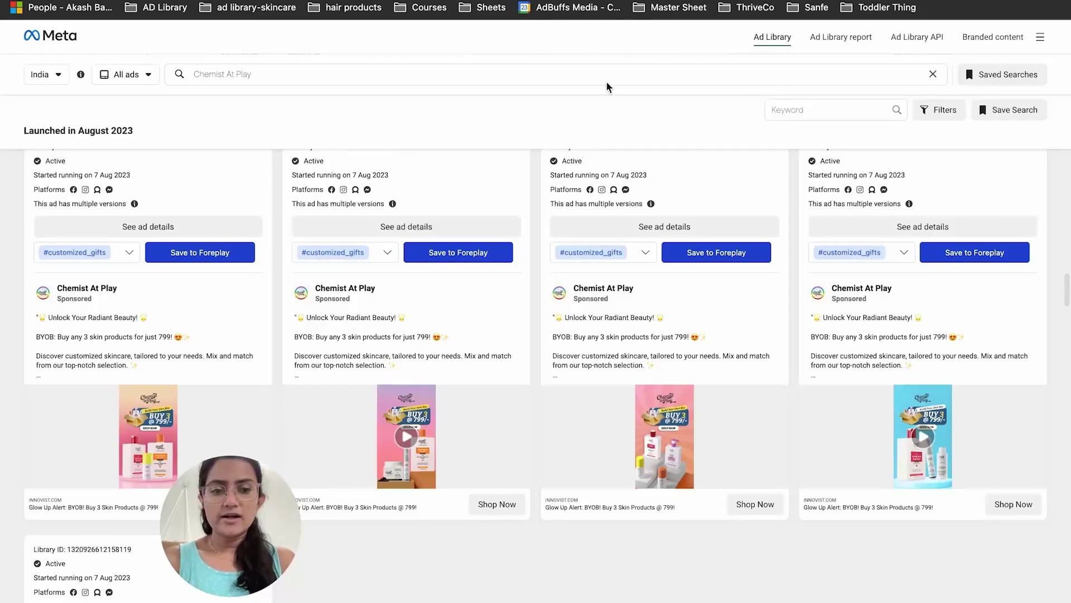
# Search the Ad Library for "thriveCo" and open the advertiser ThriveCo Hair & Skin Wellness.
pyautogui.moveTo(622, 2)
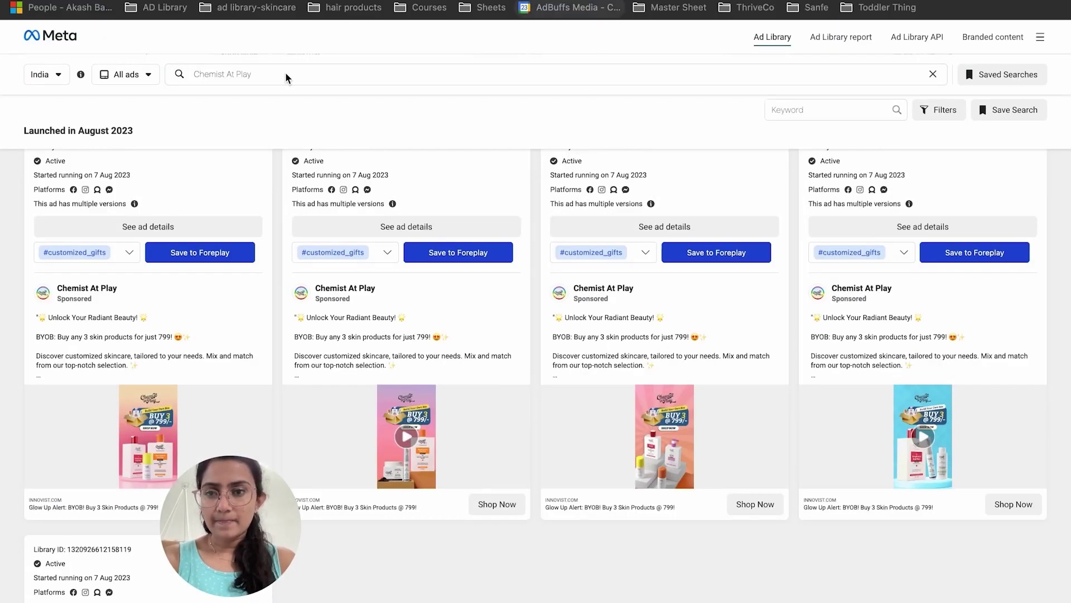
pyautogui.moveTo(260, 81); pyautogui.dragTo(179, 71)
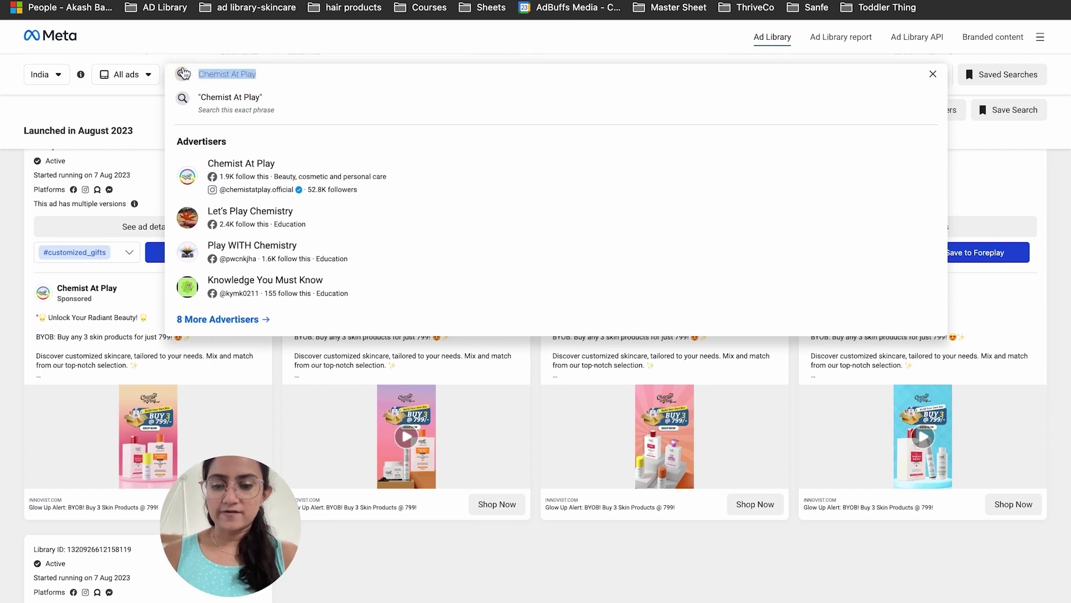
pyautogui.write('thriveCo')
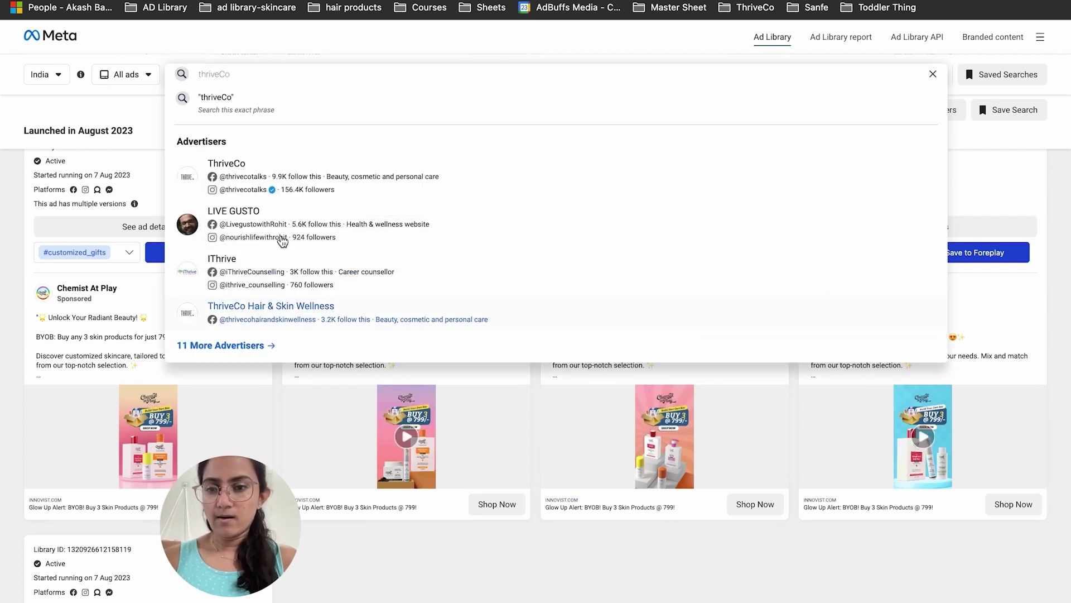
pyautogui.click(271, 311)
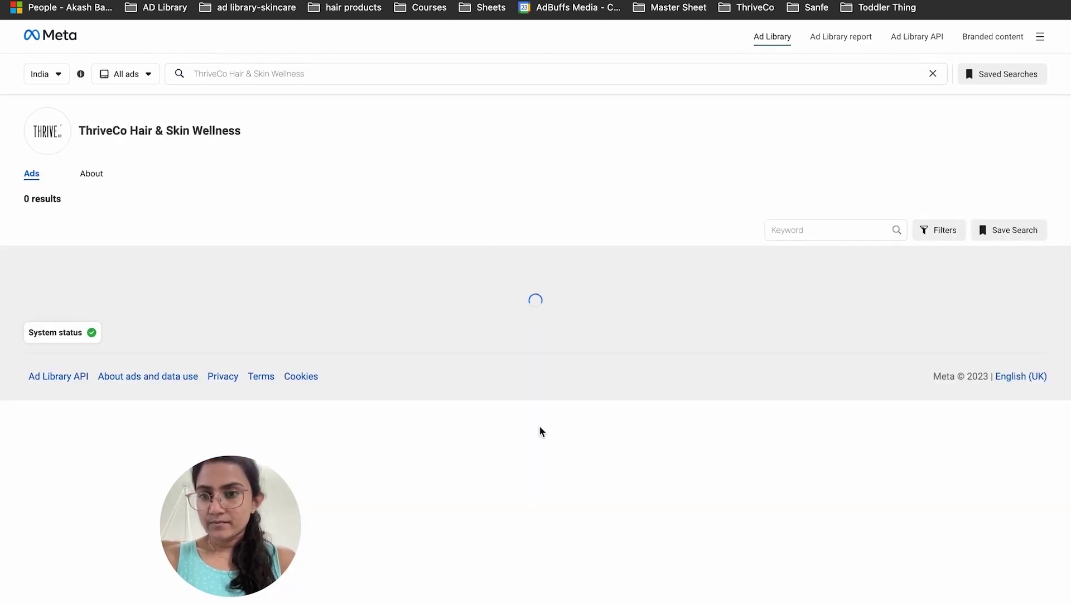
# Browse ThriveCo Hair & Skin Wellness's ads from August 2023 back to June 2023 for Stretch Mark Removal Cream creatives.
pyautogui.scroll(-5, 540, 431)
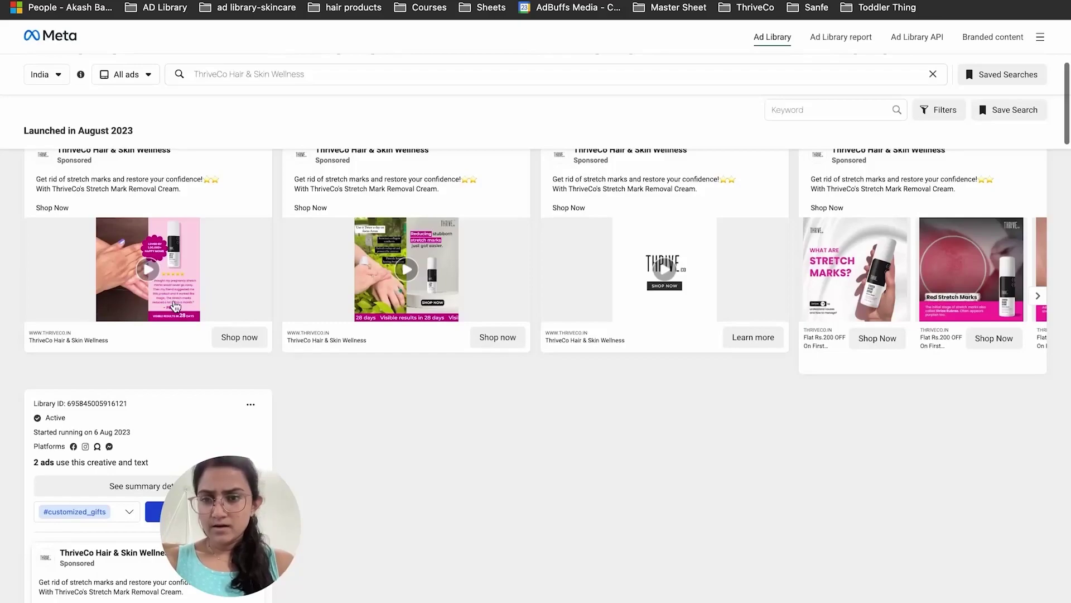
pyautogui.keyDown('ctrl'); pyautogui.scroll(5, 175, 306); pyautogui.keyUp('ctrl')
pyautogui.hscroll(-3, 175, 306)
pyautogui.keyDown('ctrl'); pyautogui.scroll(-5, 175, 306); pyautogui.keyUp('ctrl')
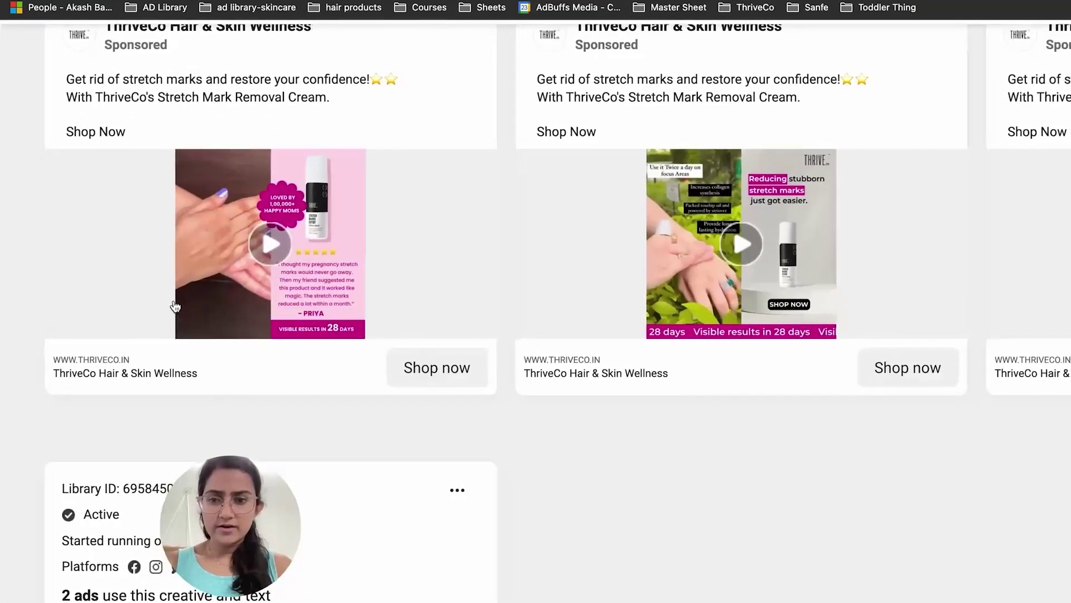
pyautogui.scroll(-5, 181, 279)
pyautogui.keyDown('ctrl'); pyautogui.scroll(5, 189, 255); pyautogui.keyUp('ctrl')
pyautogui.scroll(-15, 189, 255)
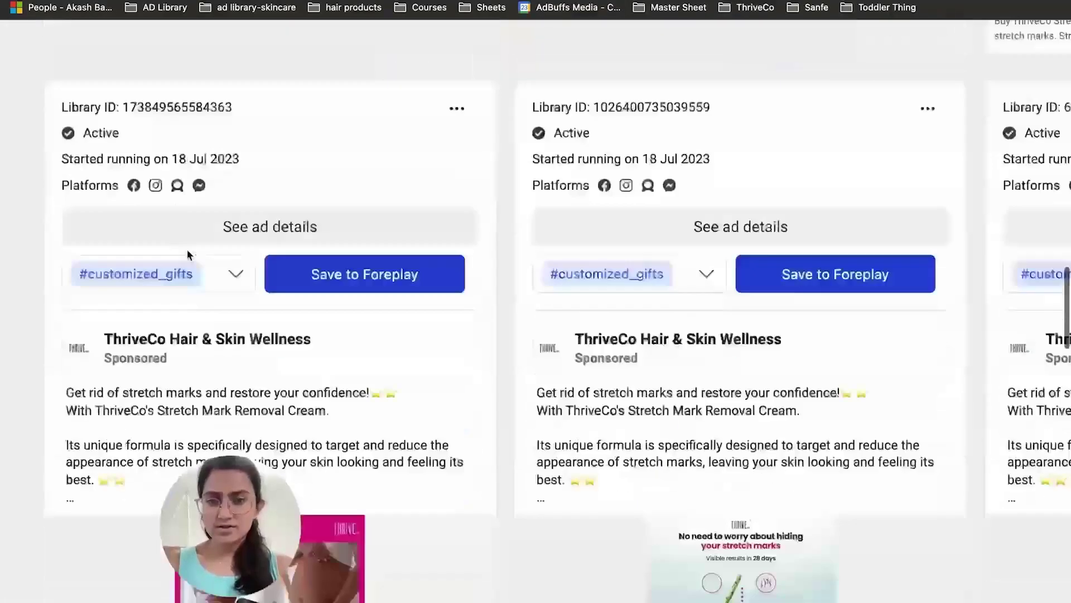
pyautogui.scroll(-15, 189, 255)
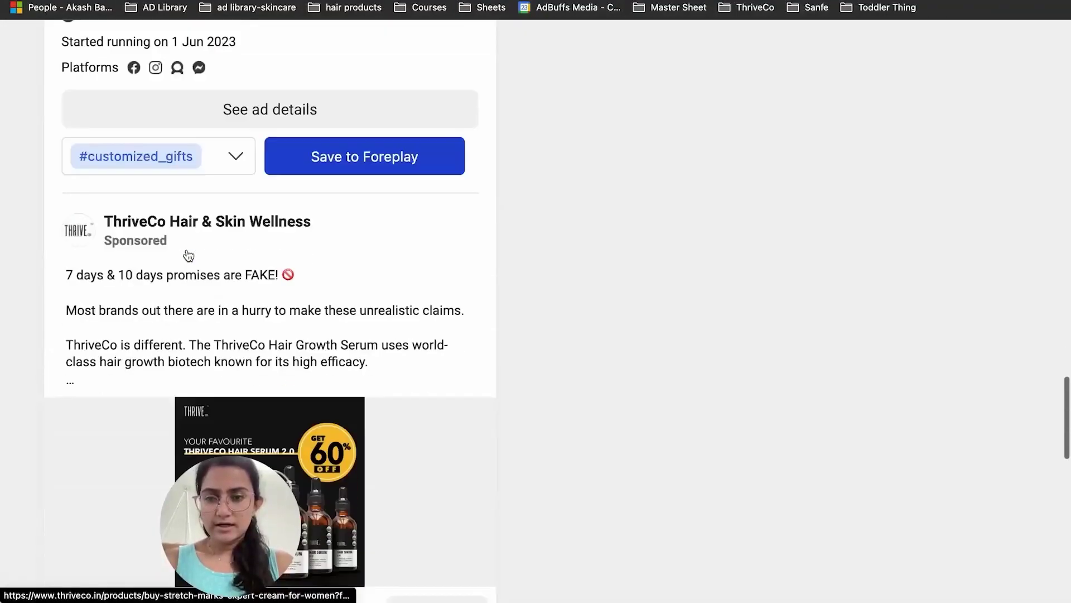
# Examine the caption and image of ThriveCo's oldest listed ad, "Stretch marks due to pregnancy? Fear not!".
pyautogui.scroll(-4, 189, 255)
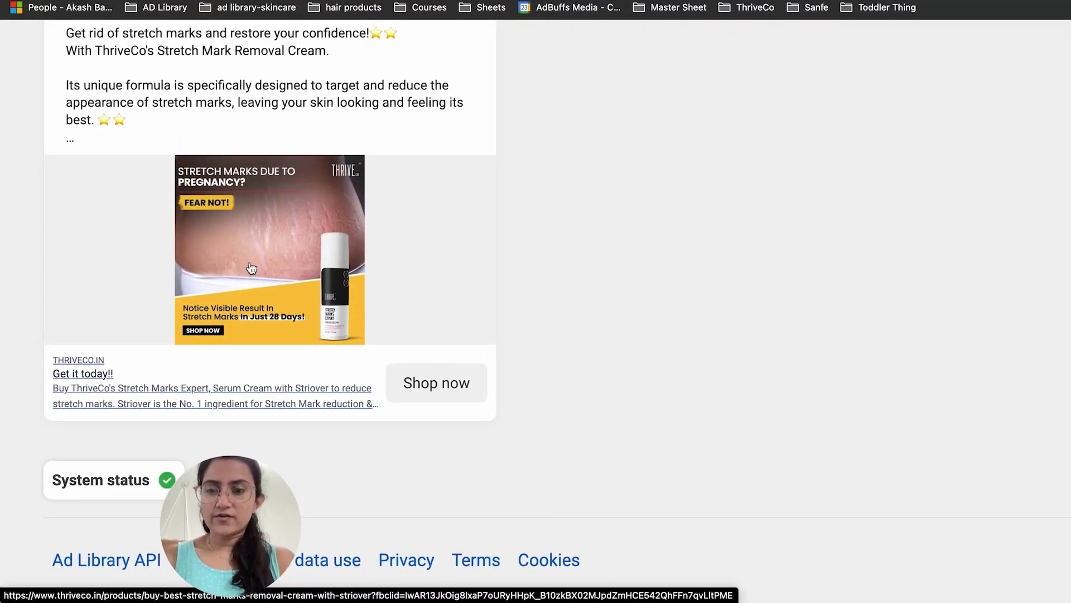
pyautogui.scroll(6, 257, 291)
pyautogui.scroll(-4, 257, 290)
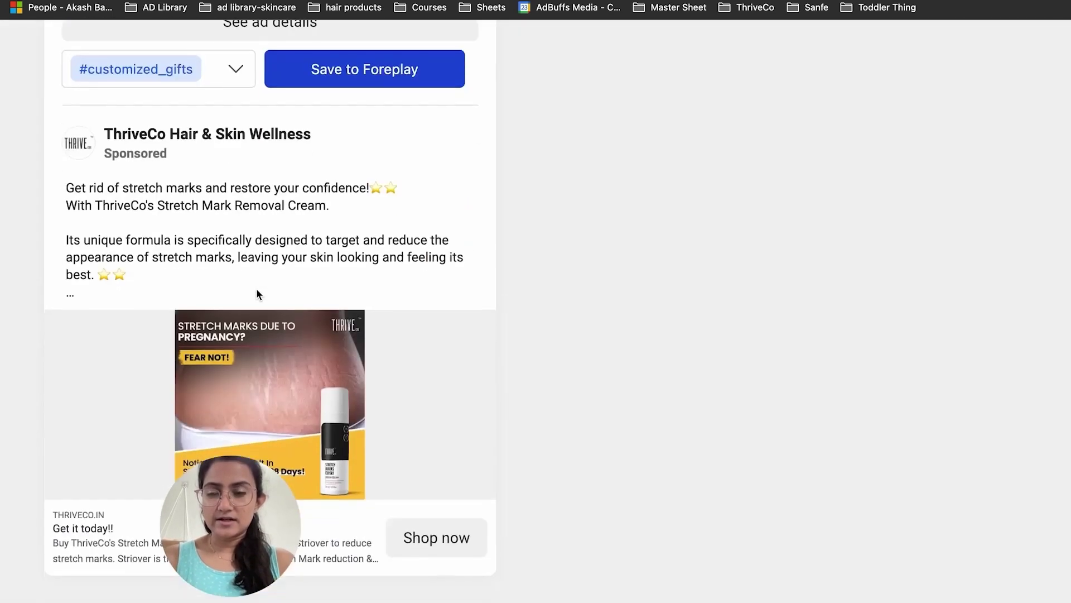
pyautogui.scroll(4, 257, 290)
pyautogui.scroll(-6, 257, 290)
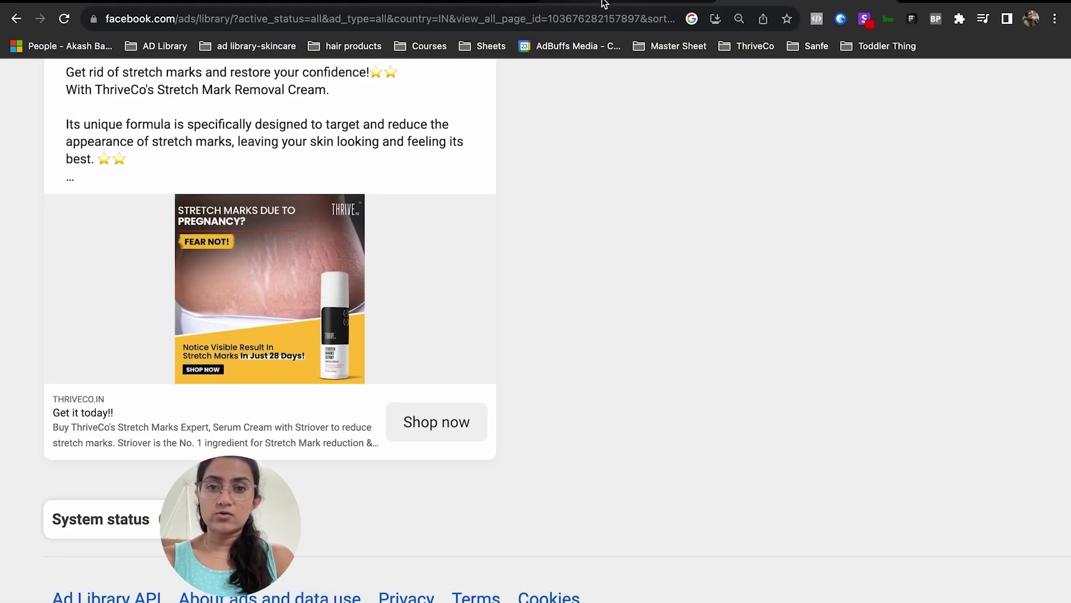
# Switch to the Amazon results for "stretch marks cream" and look over the competing product listings.
pyautogui.click(603, 5)
pyautogui.scroll(6, 562, 251)
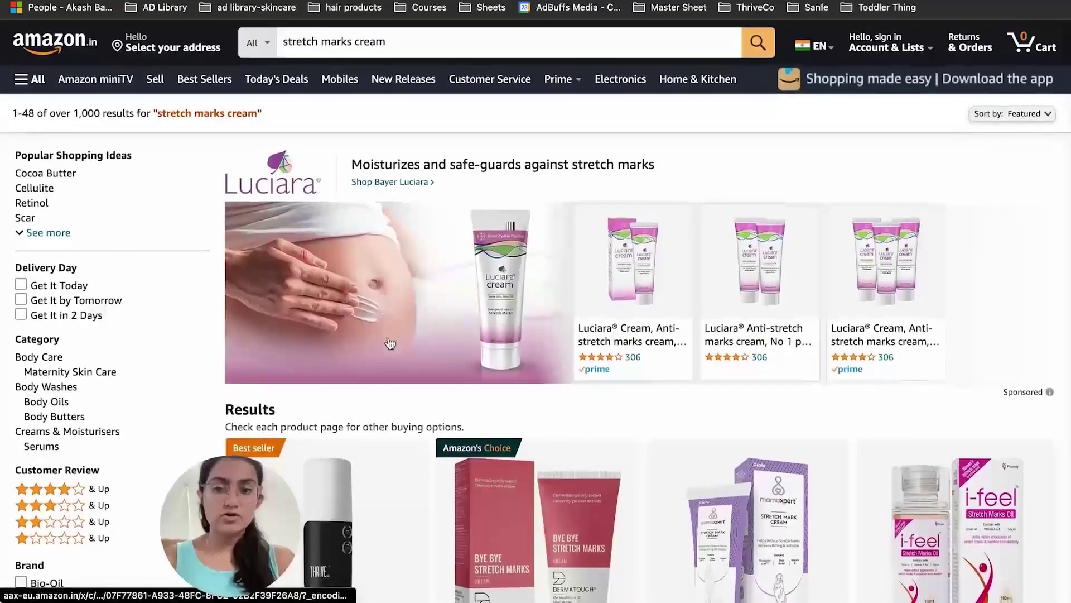
pyautogui.scroll(-15, 391, 343)
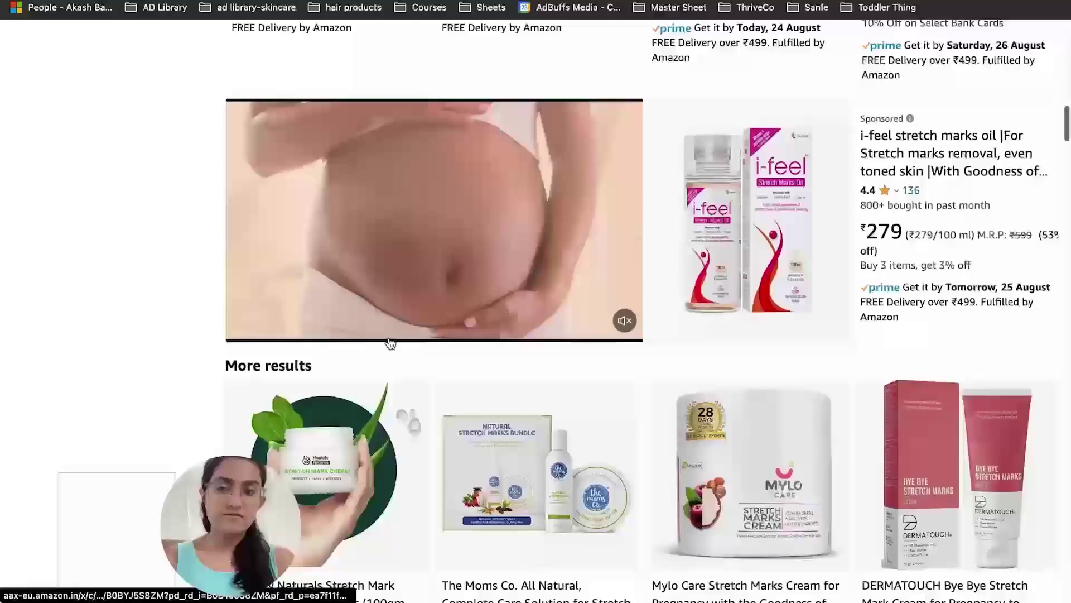
pyautogui.moveTo(390, 3)
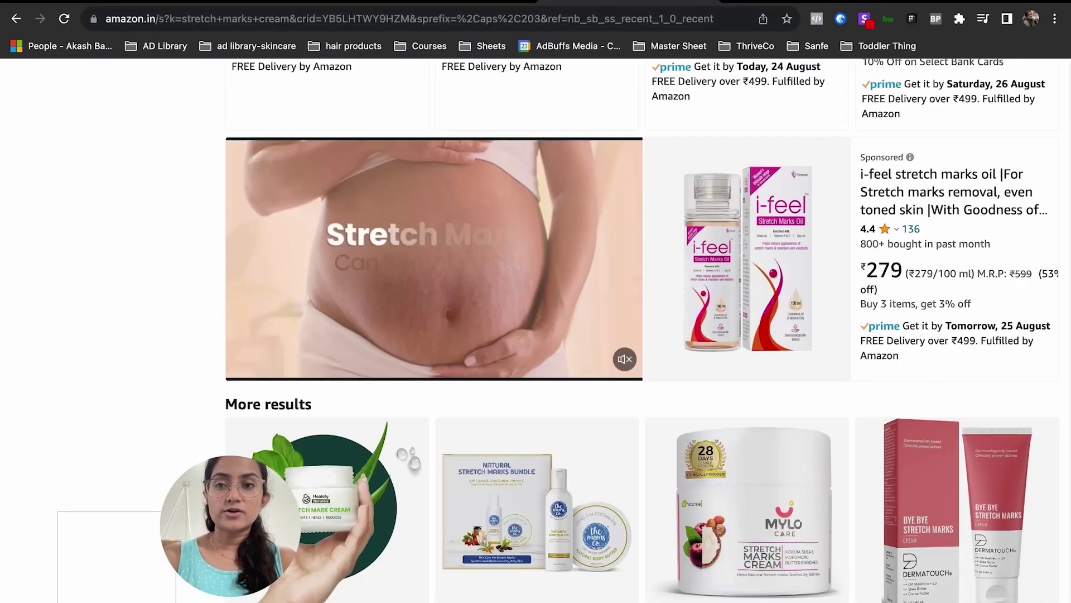
# Switch to the Stretch Marks Creative Research spreadsheet and enter "Fear" as an angle in cell A7.
pyautogui.hotkey('ctrl', 'Tab')
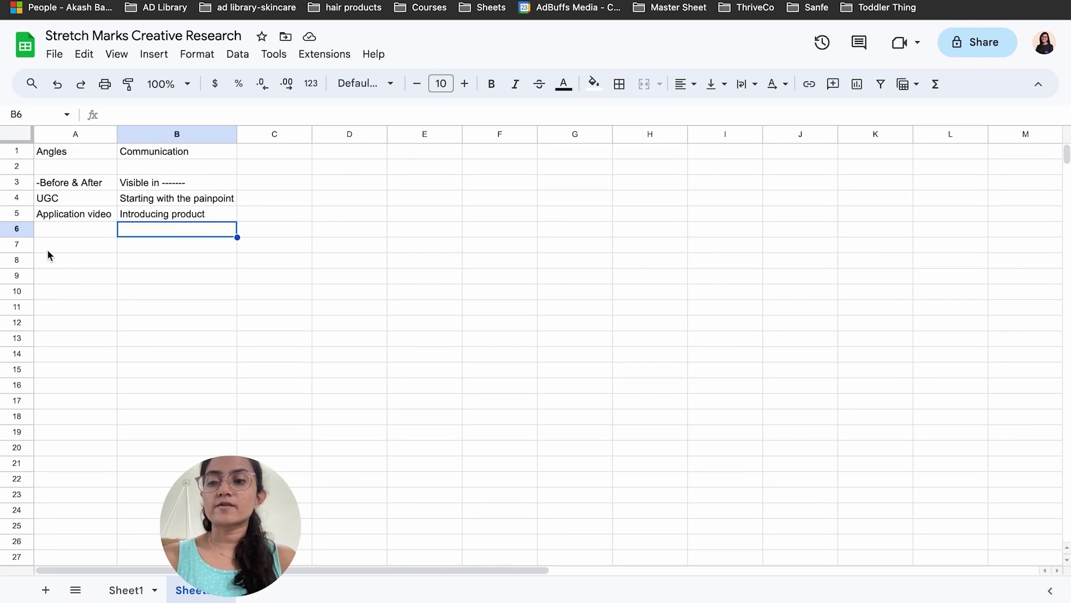
pyautogui.click(47, 249)
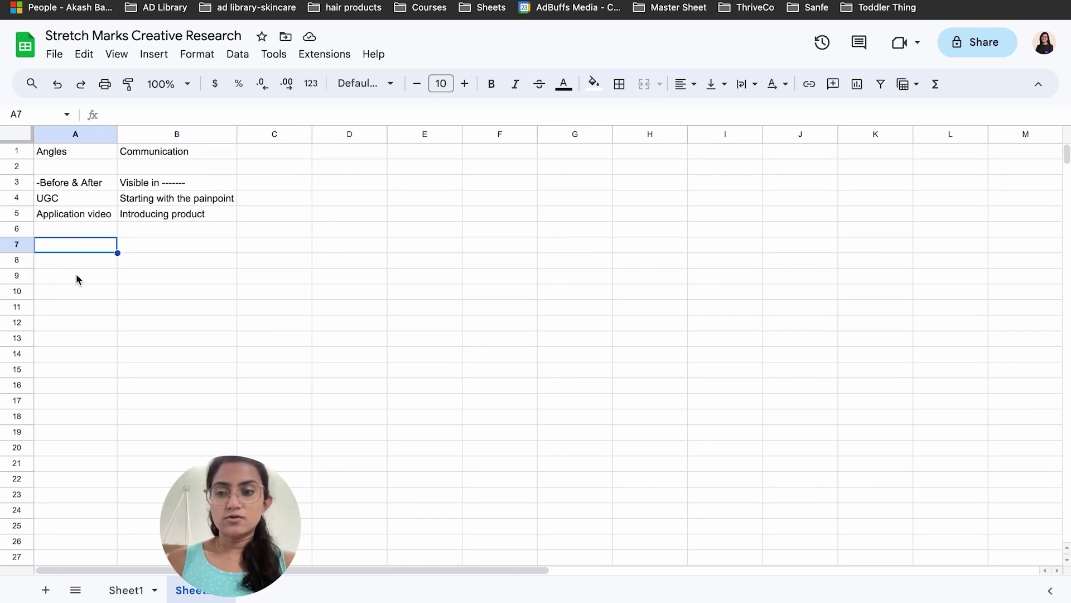
pyautogui.write('Fear')
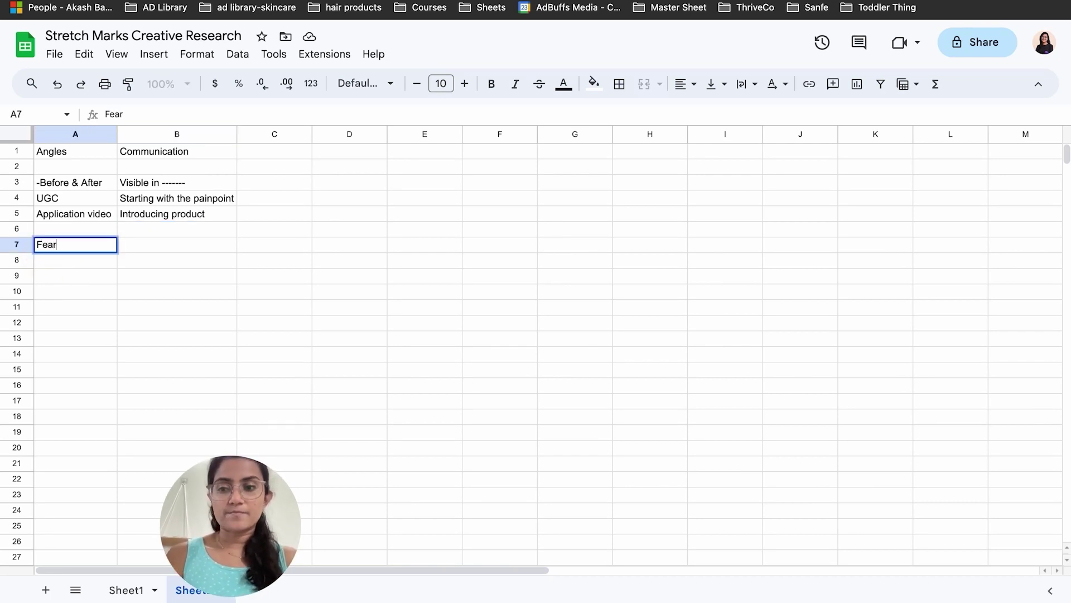
# Enter "Stretch Marks due to pregnancy" in B7 as the Fear angle's communication and widen column B to fit the text.
pyautogui.press('Tab')
pyautogui.write('S')
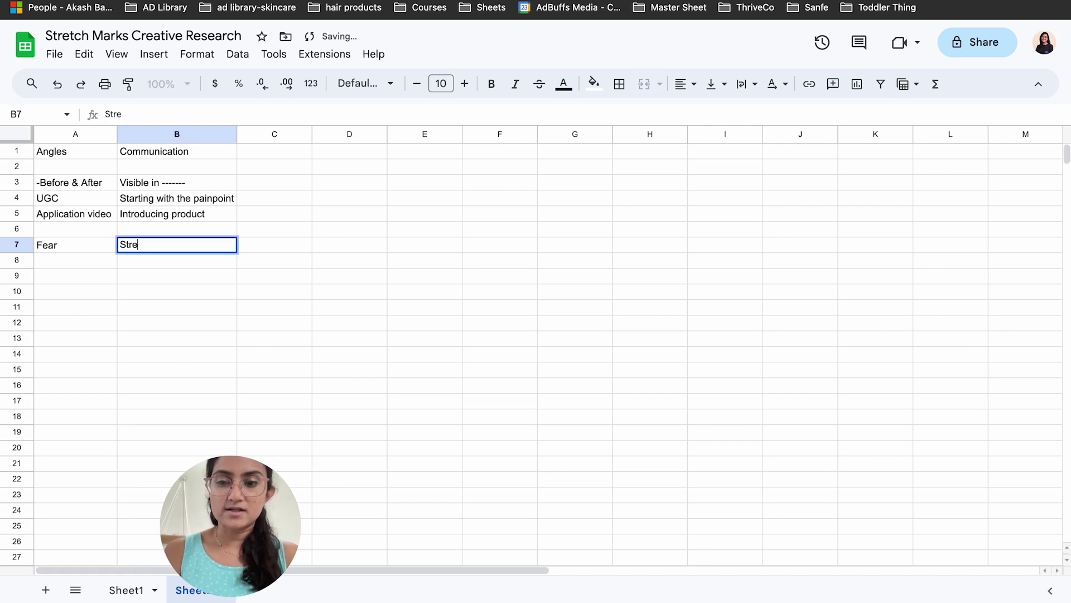
pyautogui.write('tretch Marks')
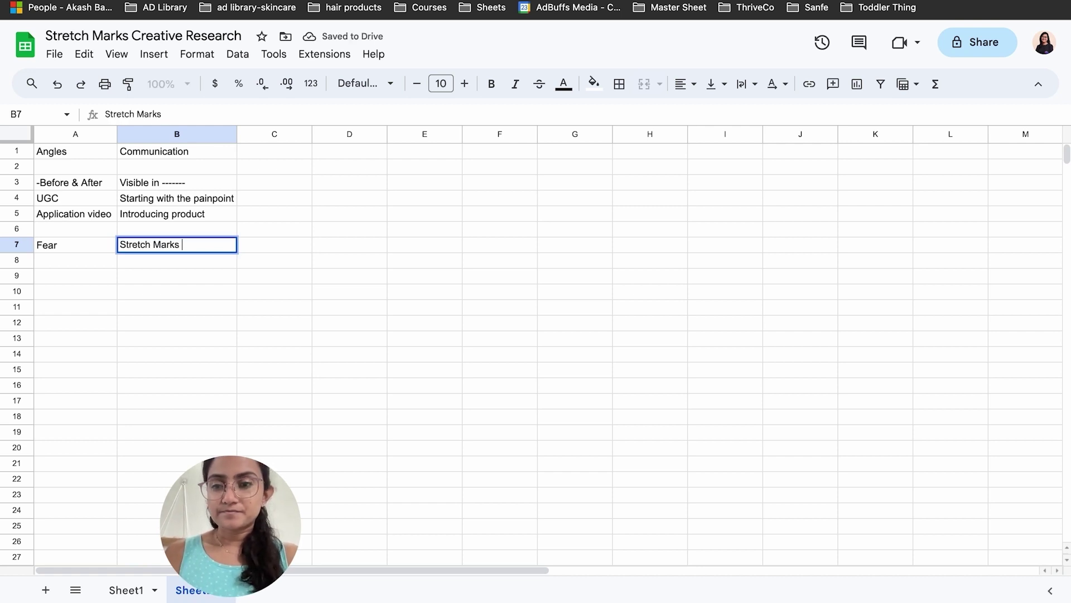
pyautogui.write(' due to')
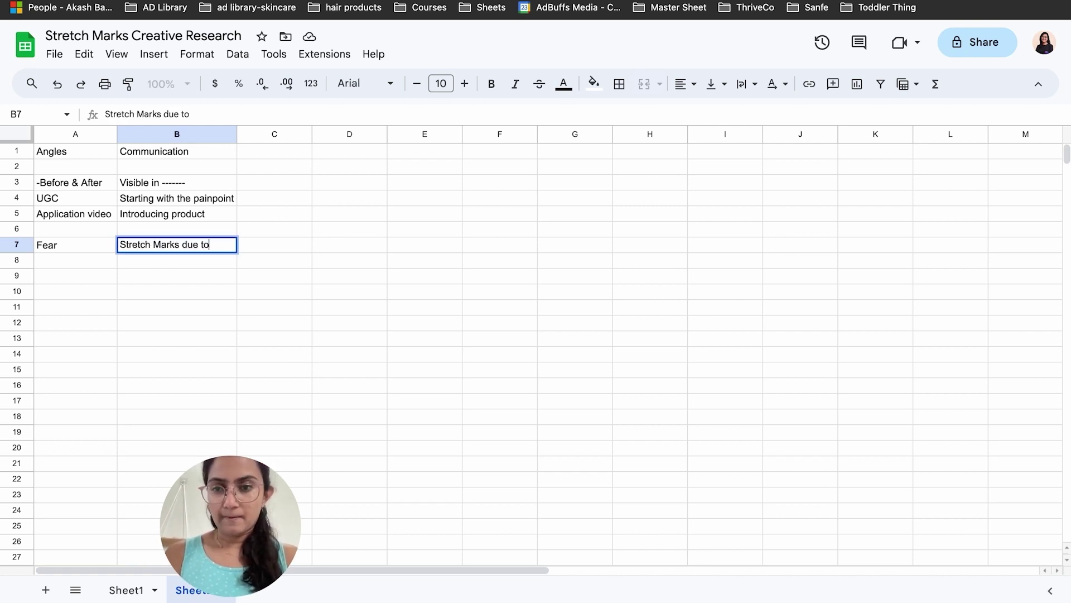
pyautogui.write(' pregna')
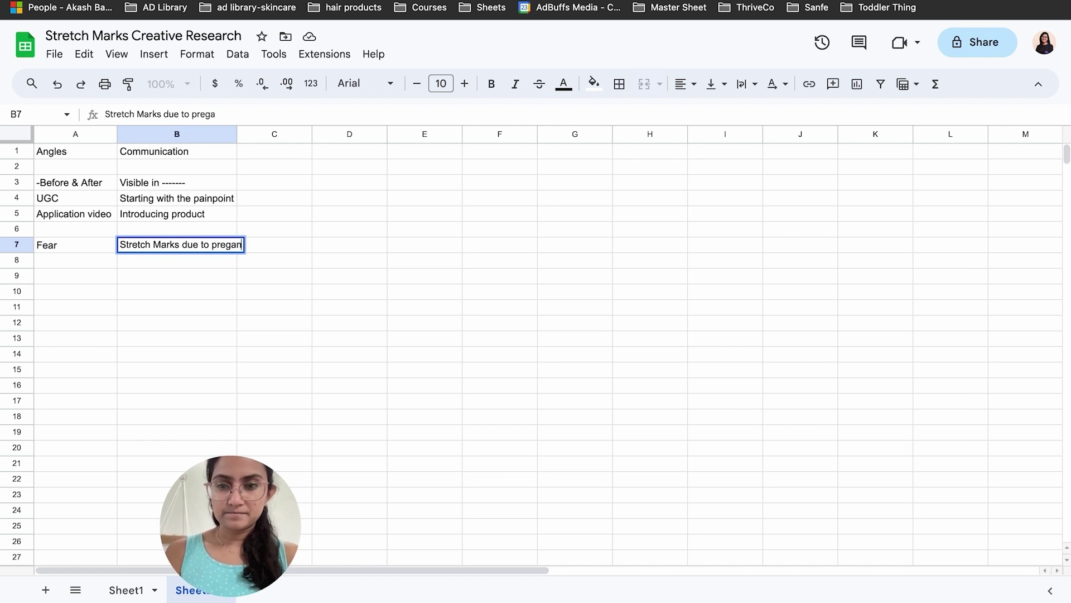
pyautogui.press('BackSpace')
pyautogui.press('BackSpace')
pyautogui.write('nancy')
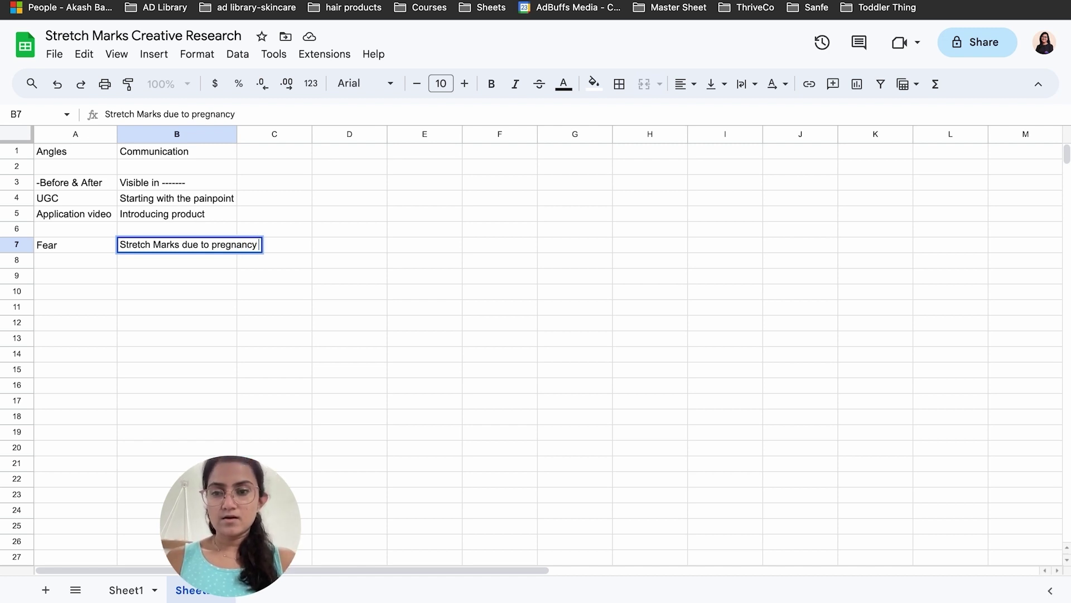
pyautogui.press('Tab')
pyautogui.moveTo(237, 134); pyautogui.dragTo(267, 134)
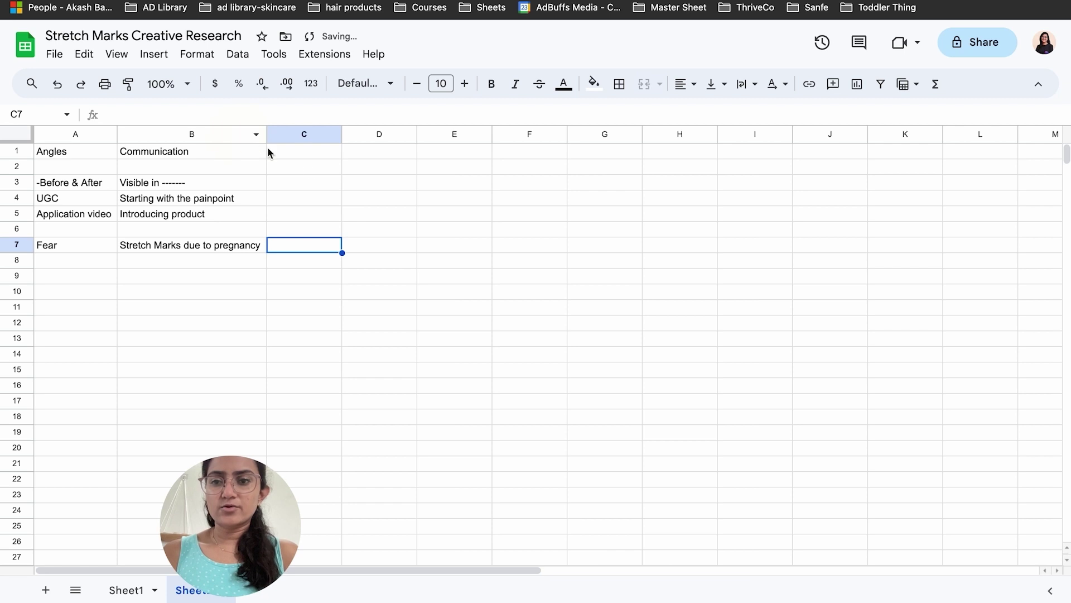
# Add a "TG" column header in cell C1 beside Communication.
pyautogui.click(306, 157)
pyautogui.write('TG')
pyautogui.press('Return')
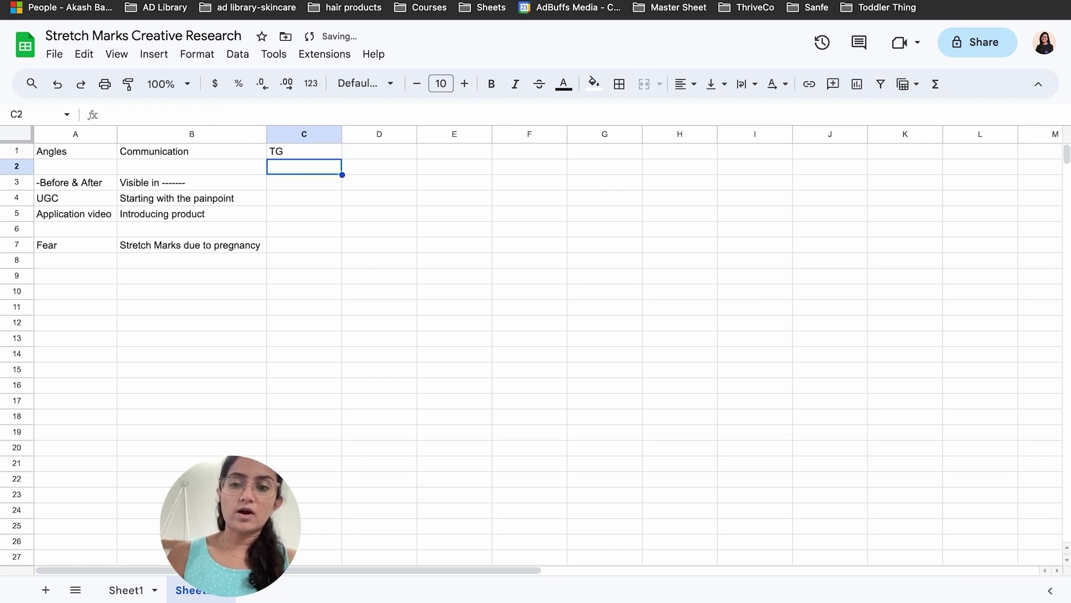
pyautogui.click(304, 182)
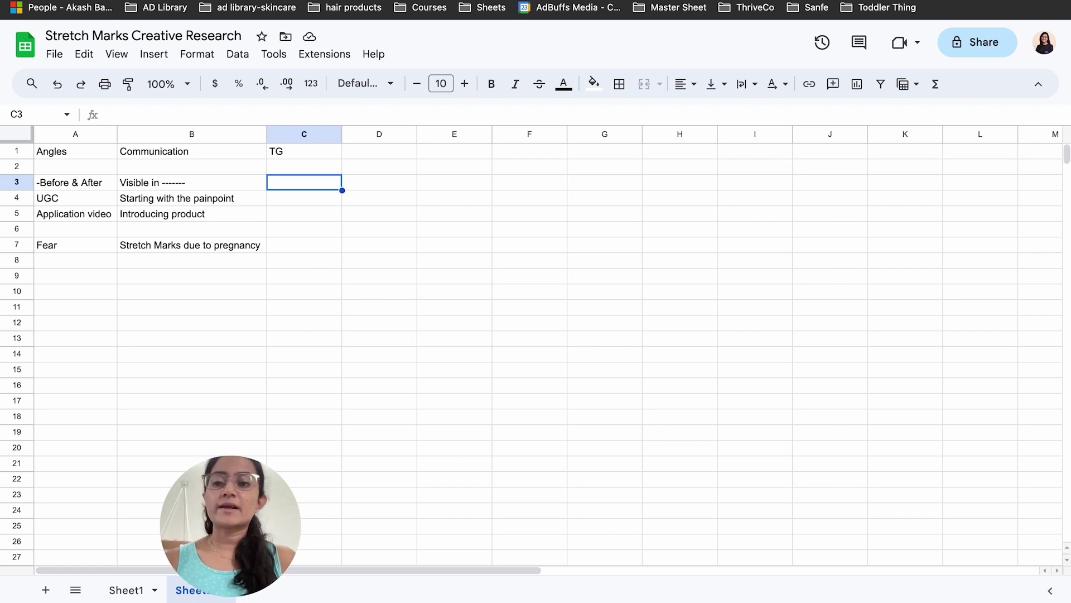
pyautogui.click(304, 198)
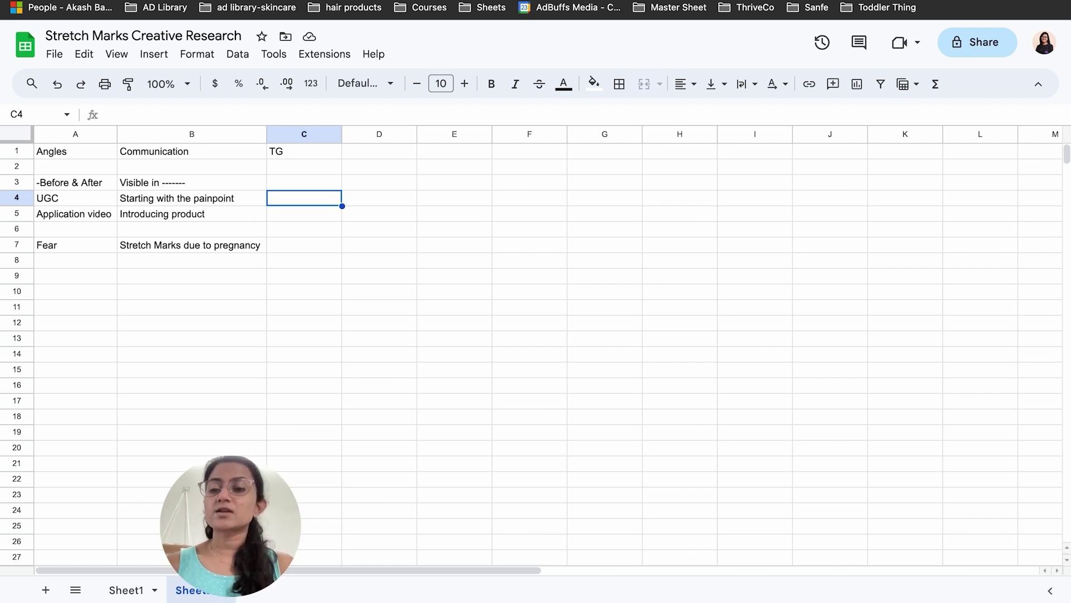
pyautogui.click(304, 214)
pyautogui.click(304, 245)
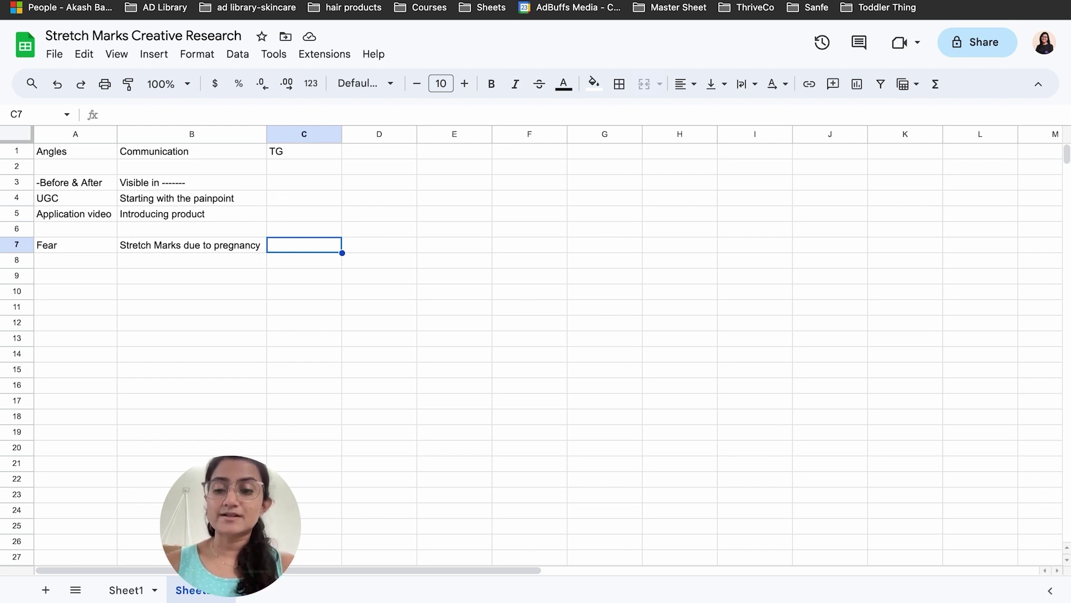
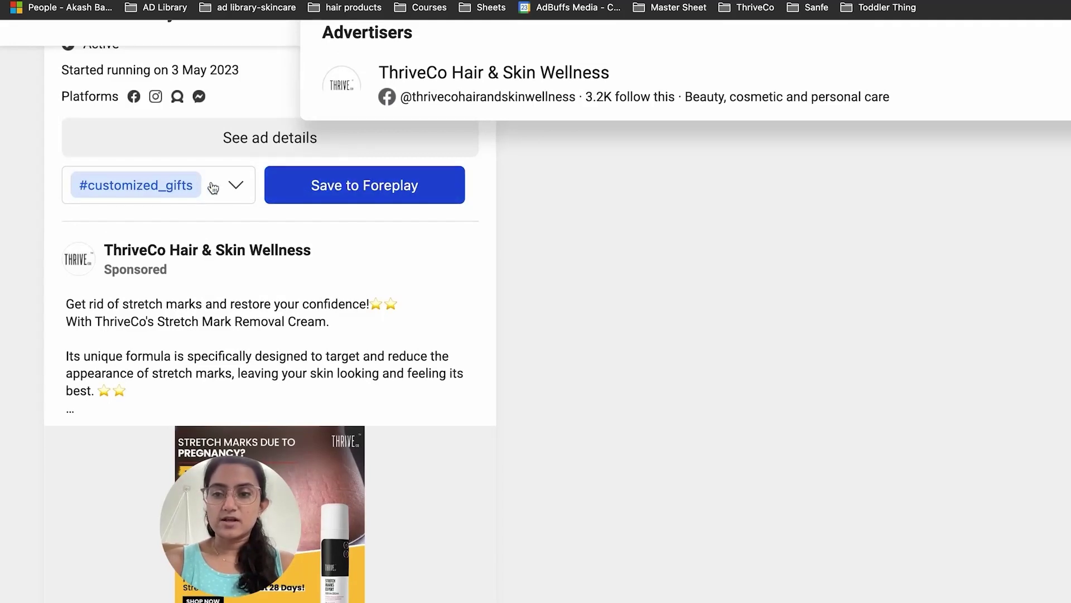
# In the Ad Library, save ThriveCo's "Stretch marks due to pregnancy? Fear not!" ad to the Library board in Foreplay.
pyautogui.click(219, 189)
pyautogui.click(119, 266)
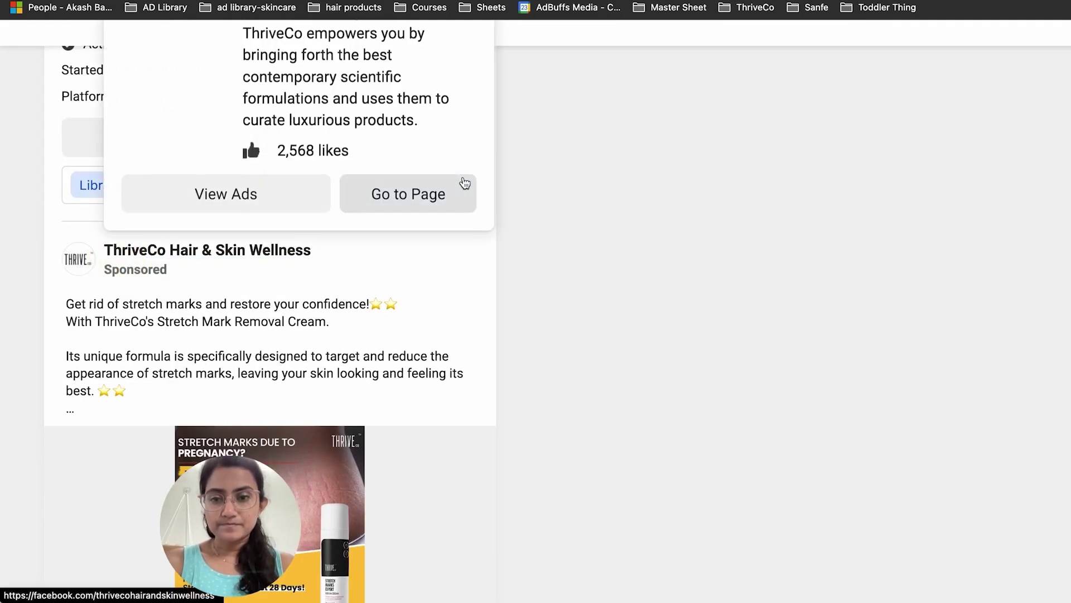
pyautogui.click(429, 190)
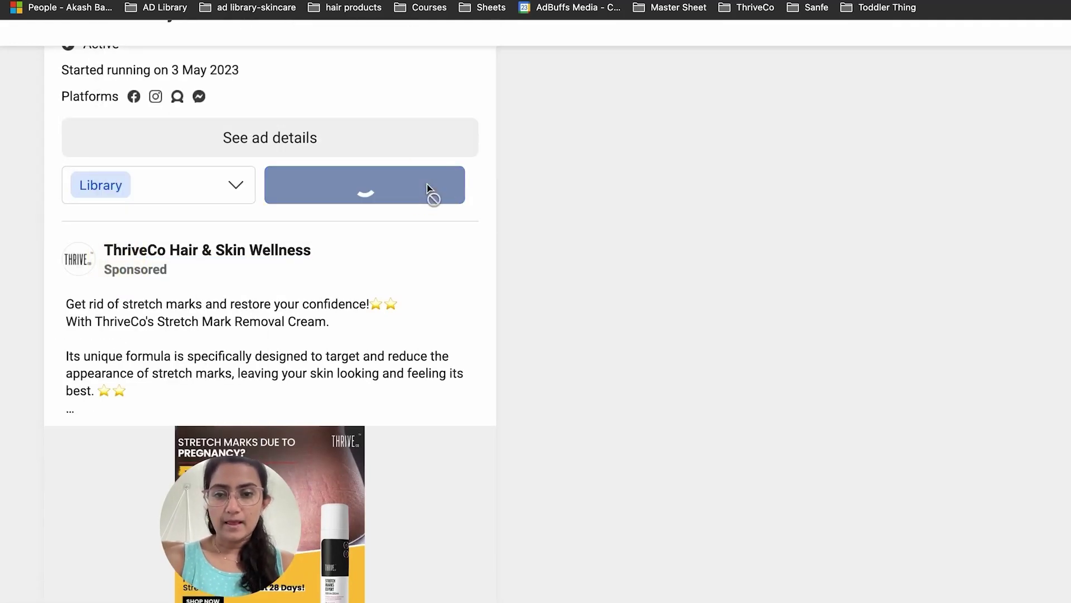
# Compare ThriveCo's stretch marks ads launched in May 2023, covering the tummy tuck videos, the "Smooth It Out" video and the pregnancy image.
pyautogui.press('super+minus')
pyautogui.scroll(4, 428, 183)
pyautogui.scroll(5, 427, 190)
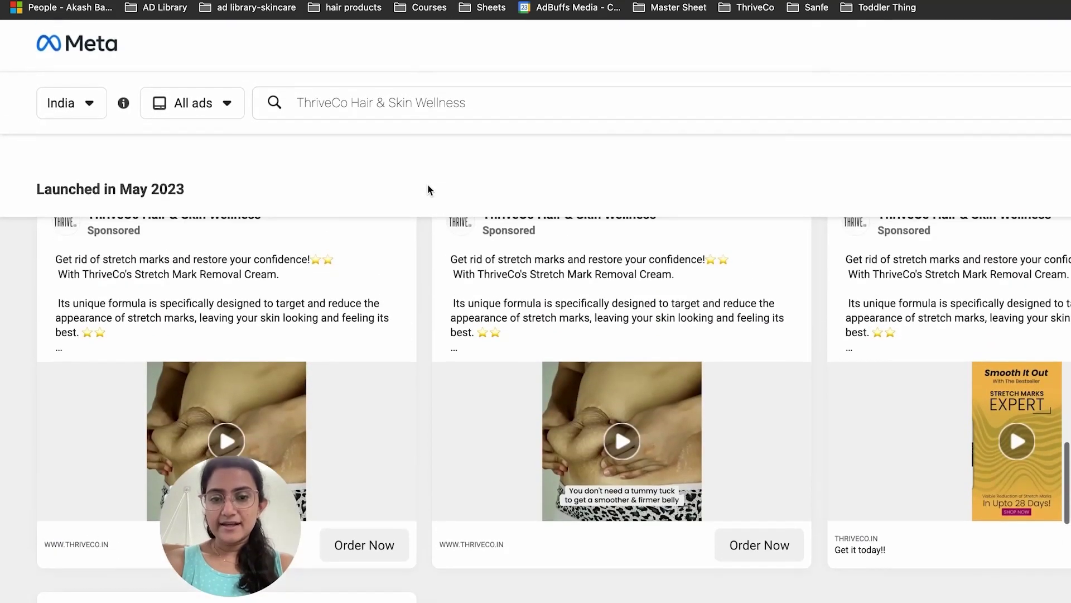
pyautogui.scroll(-2, 538, 402)
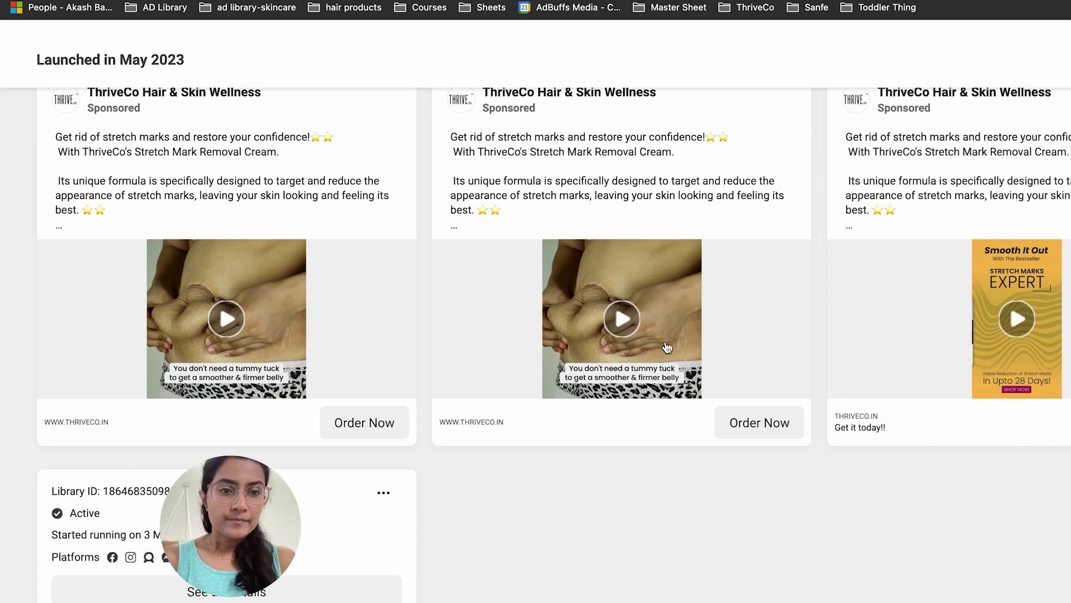
pyautogui.hscroll(5, 667, 347)
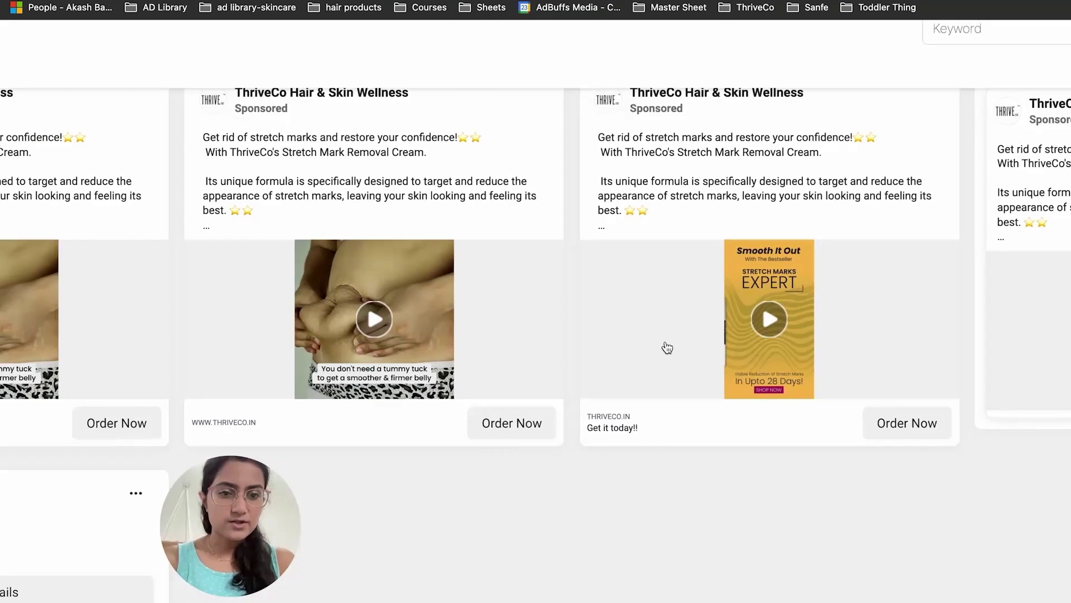
pyautogui.hscroll(5, 668, 347)
pyautogui.scroll(3, 667, 347)
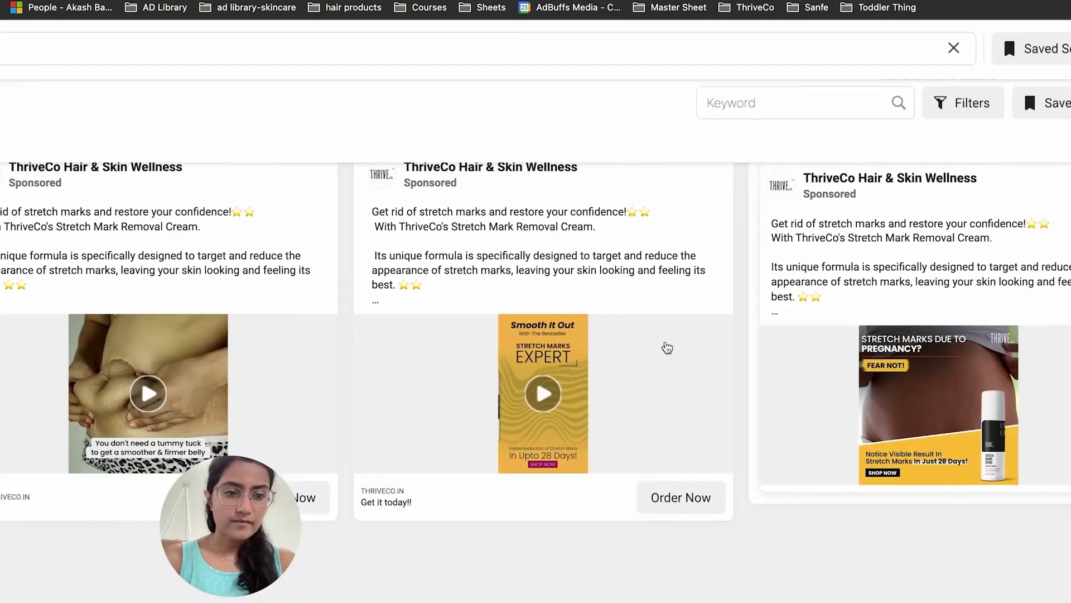
pyautogui.hscroll(2, 668, 347)
pyautogui.scroll(-3, 852, 406)
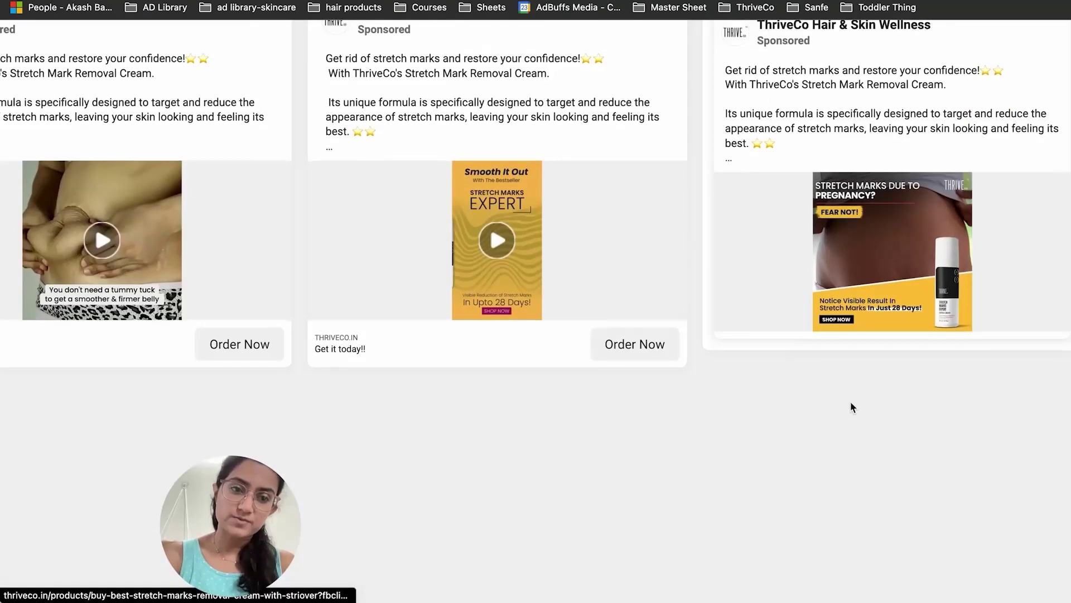
pyautogui.hscroll(-3, 851, 407)
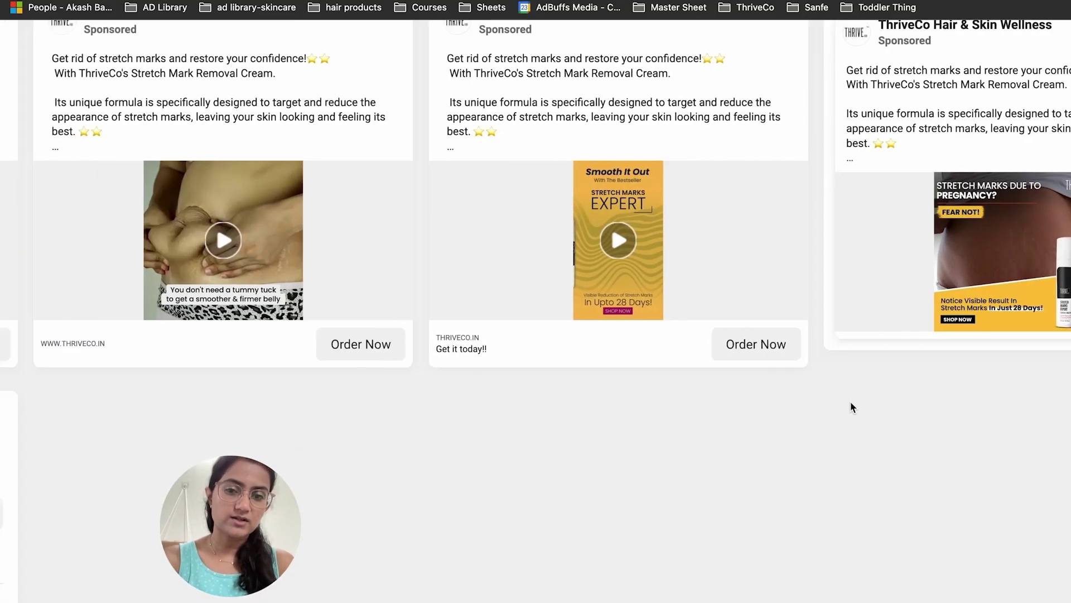
pyautogui.scroll(1, 851, 408)
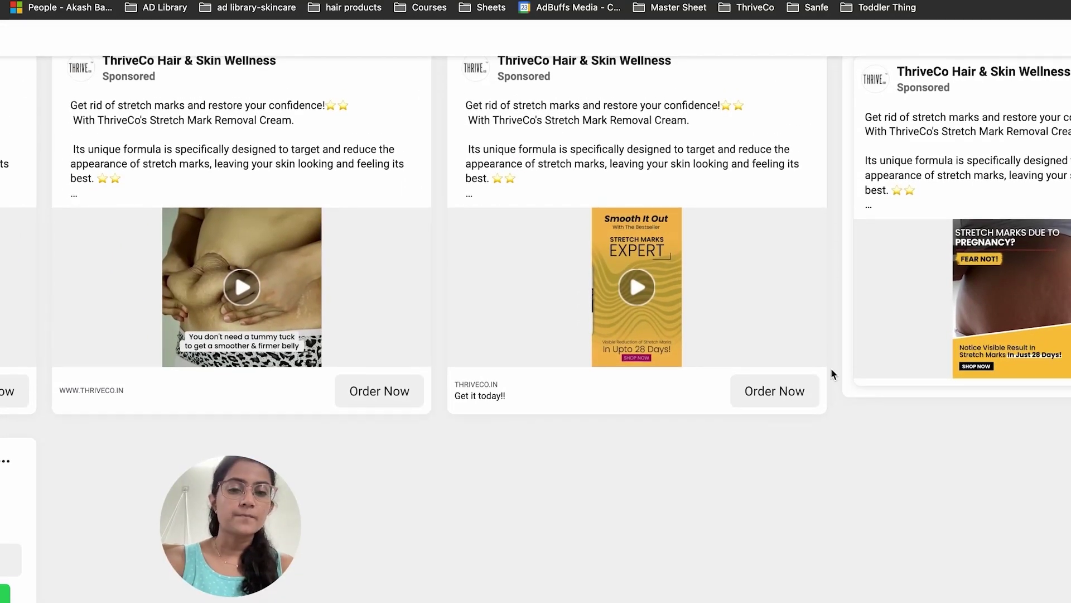
# Play ThriveCo's "Smooth It Out" Stretch Marks Expert video ad and pause it to examine its product shot and text.
pyautogui.click(639, 297)
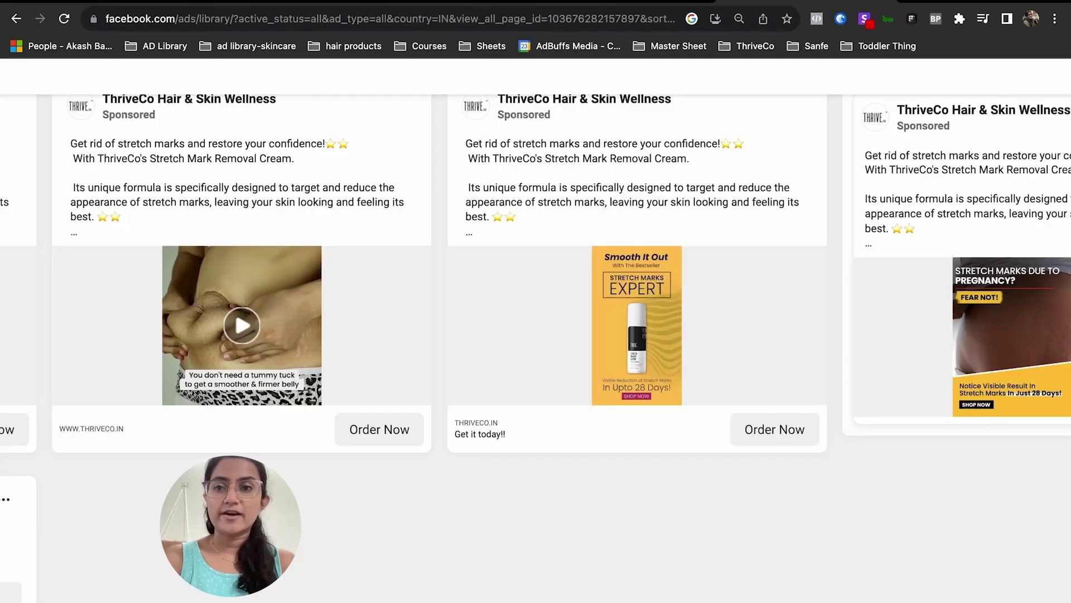
pyautogui.click(565, 353)
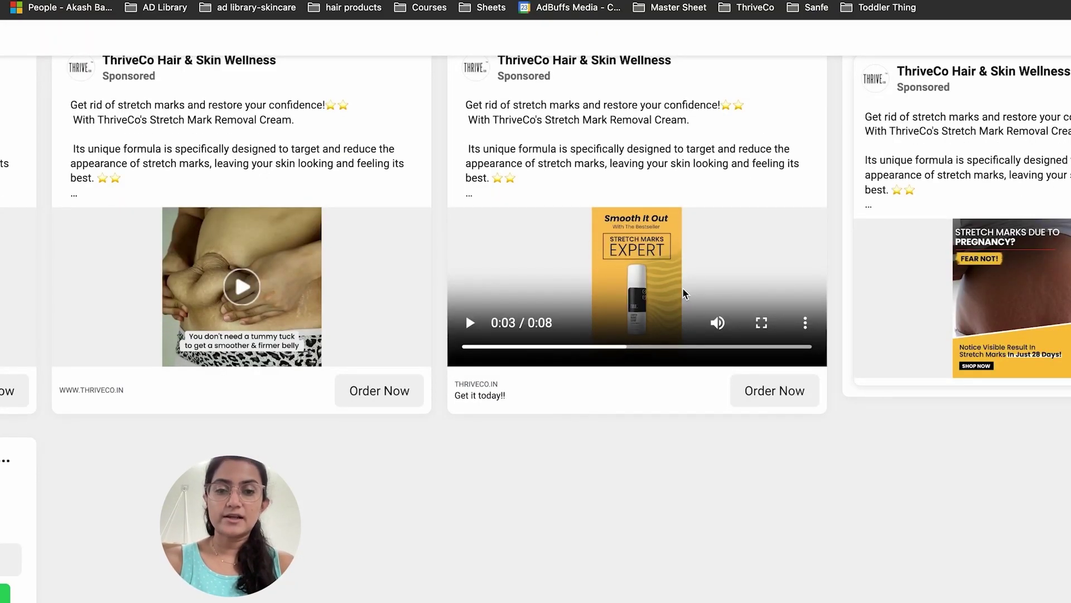
pyautogui.scroll(3, 646, 288)
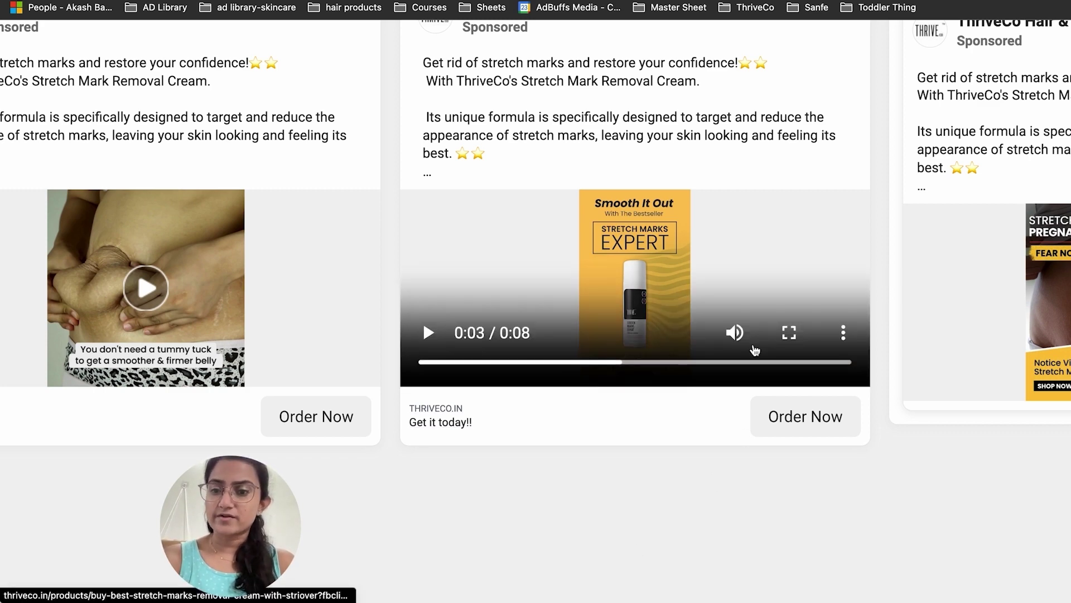
pyautogui.scroll(-3, 768, 335)
# Examine ThriveCo's July 2023 stretch marks creatives, including "Enjoy the baby bump, Erase the Stretch Marks" and the ₹200 off first purchase ad.
pyautogui.scroll(10, 769, 333)
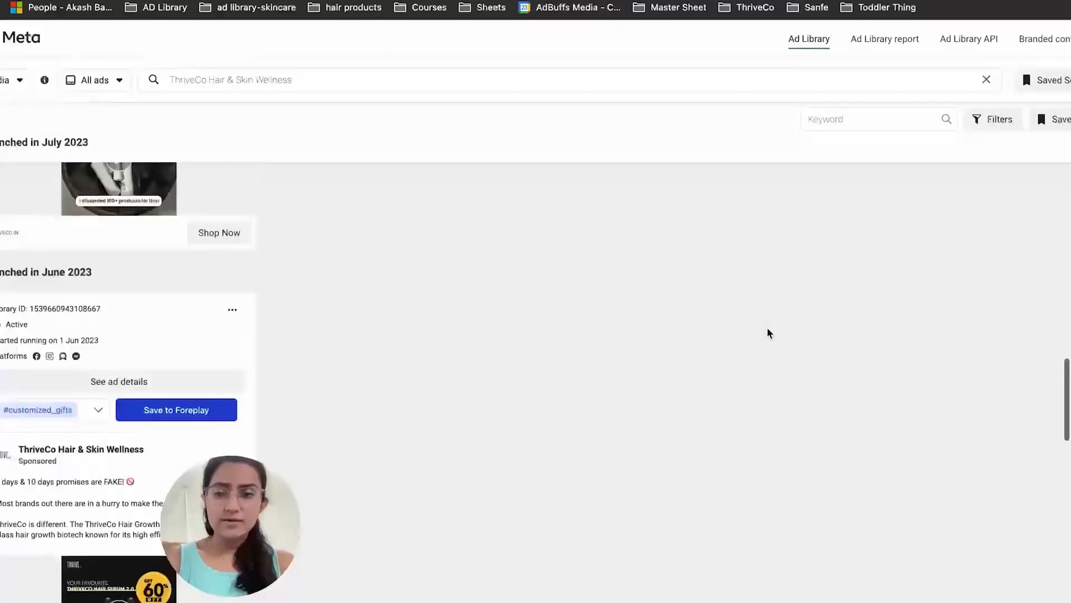
pyautogui.scroll(8, 766, 333)
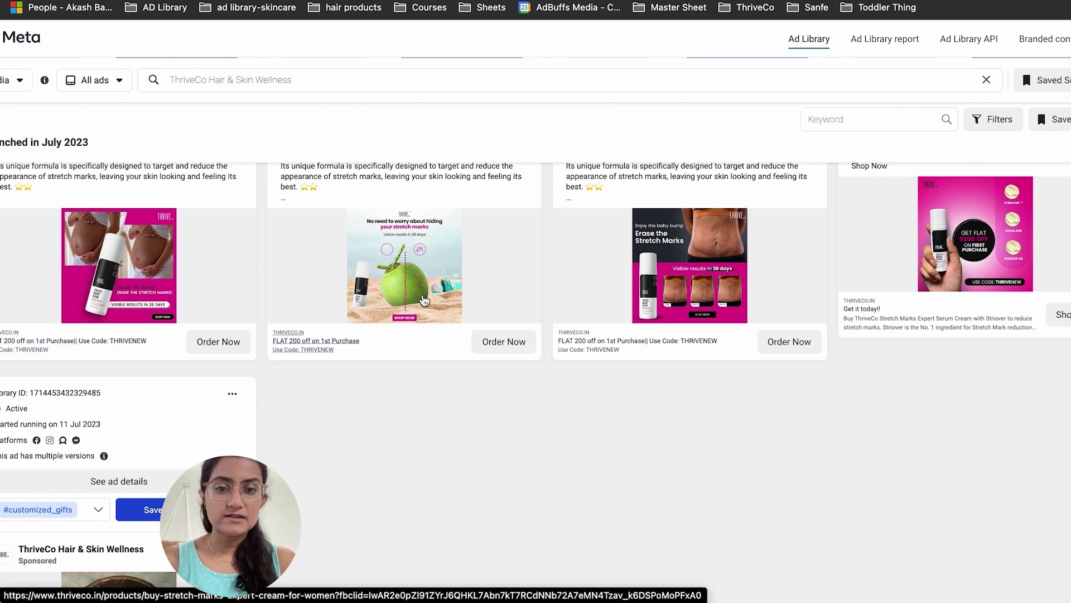
pyautogui.scroll(5, 733, 240)
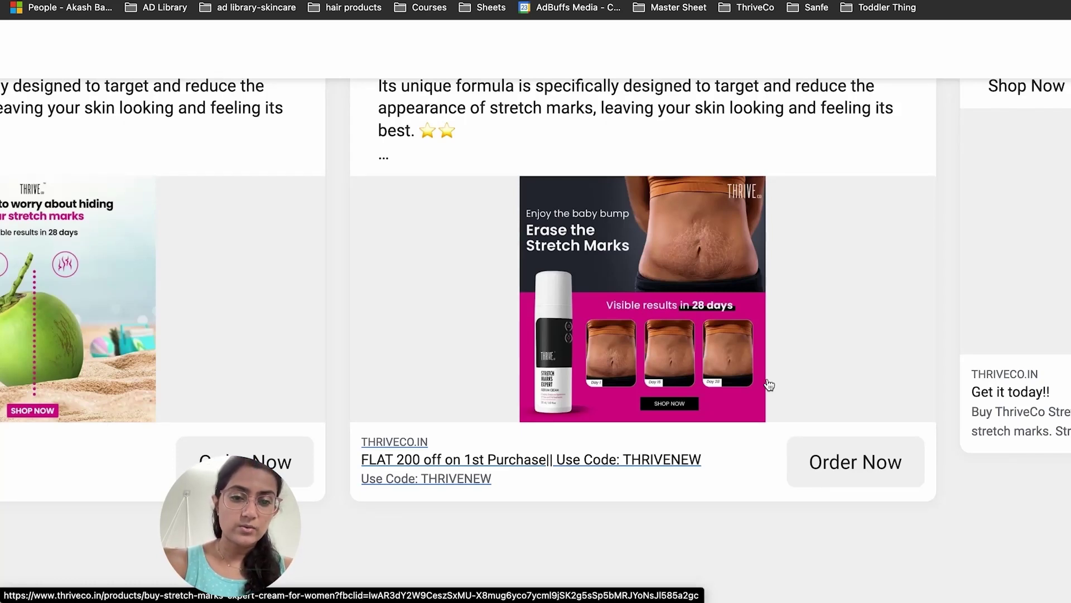
pyautogui.scroll(3, 773, 385)
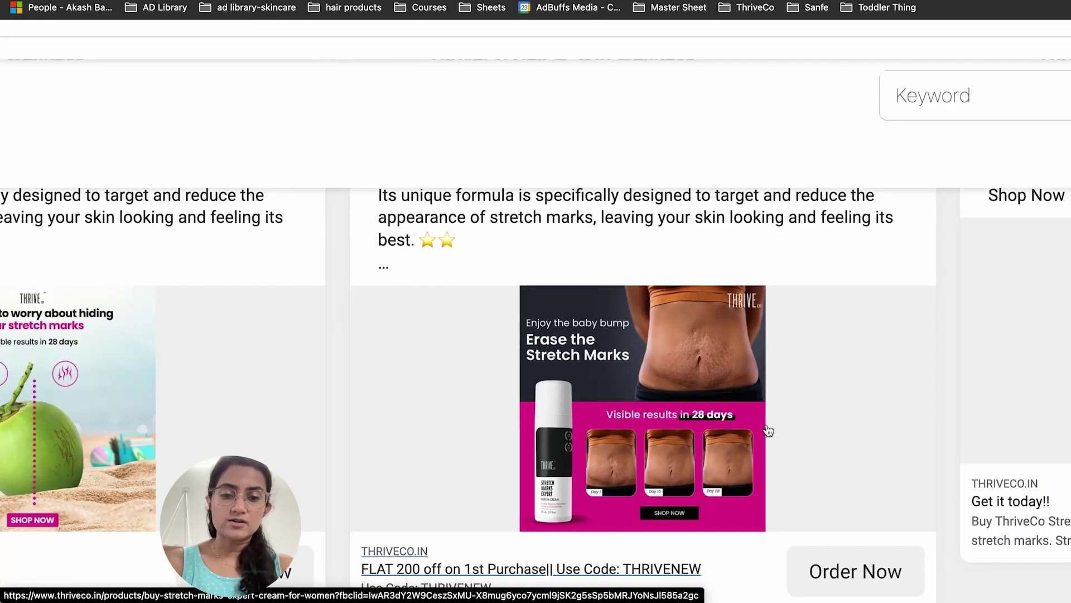
pyautogui.scroll(-1, 769, 430)
pyautogui.hscroll(2, 768, 430)
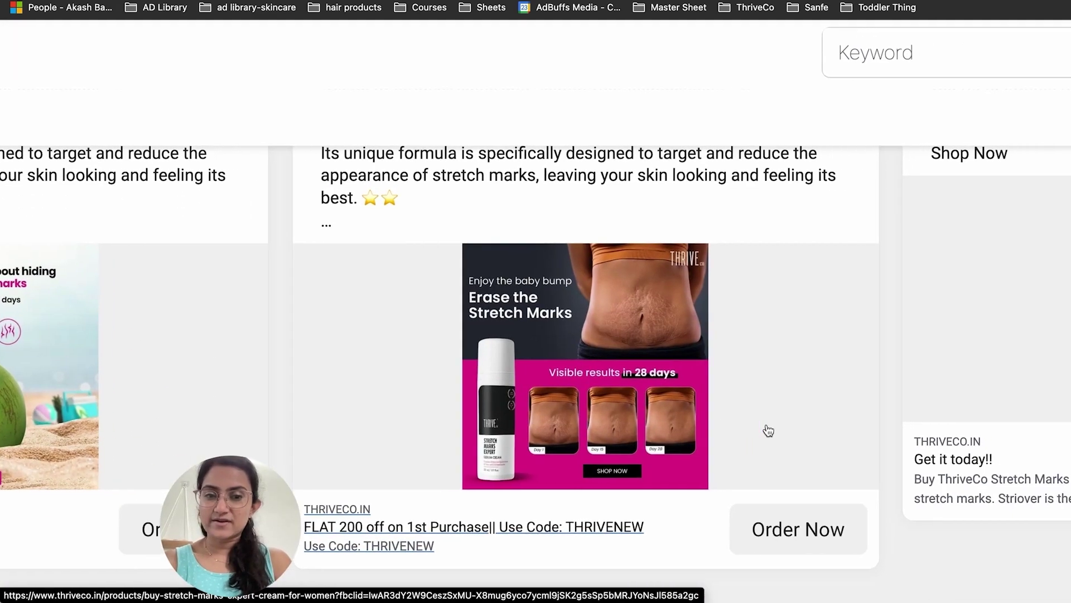
pyautogui.hscroll(10, 769, 430)
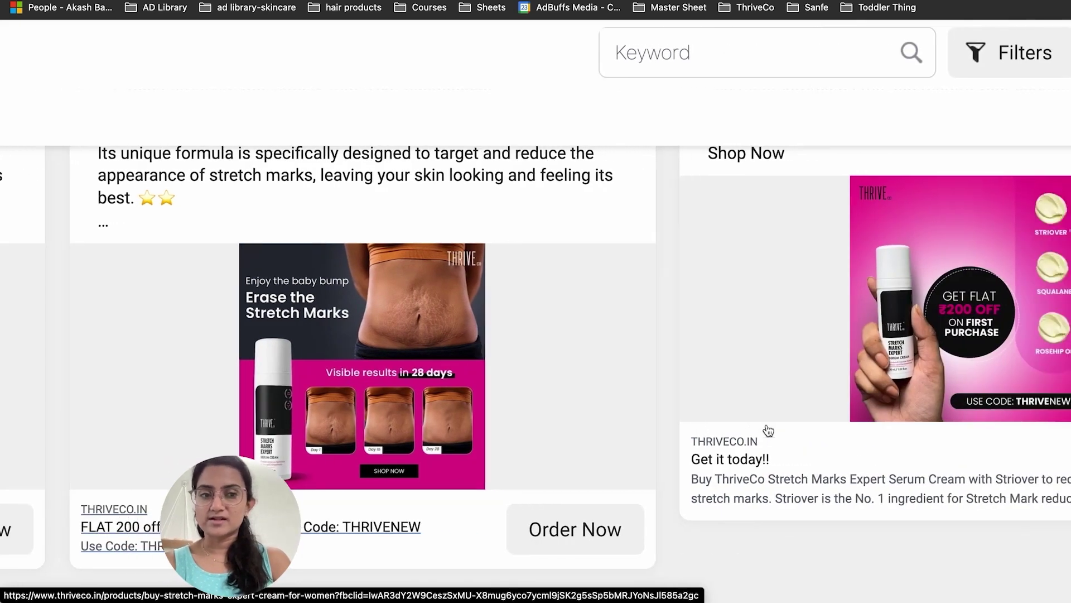
# In the Stretch Marks Creative Research sheet, record the angle "Offer based" in A10 with the communication "Discount + Ingredients" in B10.
pyautogui.hscroll(5, 769, 430)
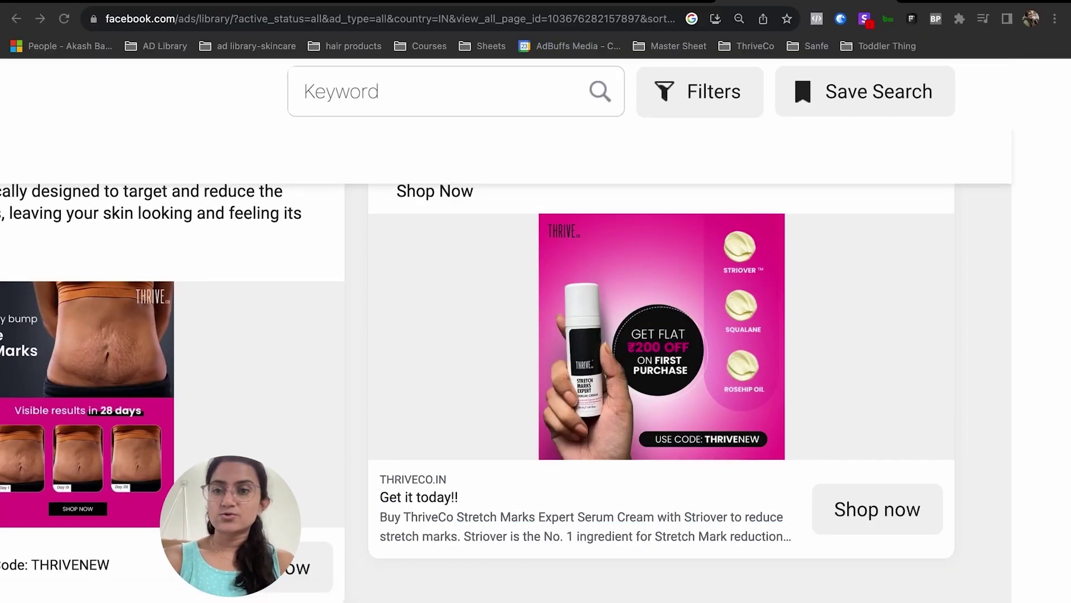
pyautogui.click(257, 1)
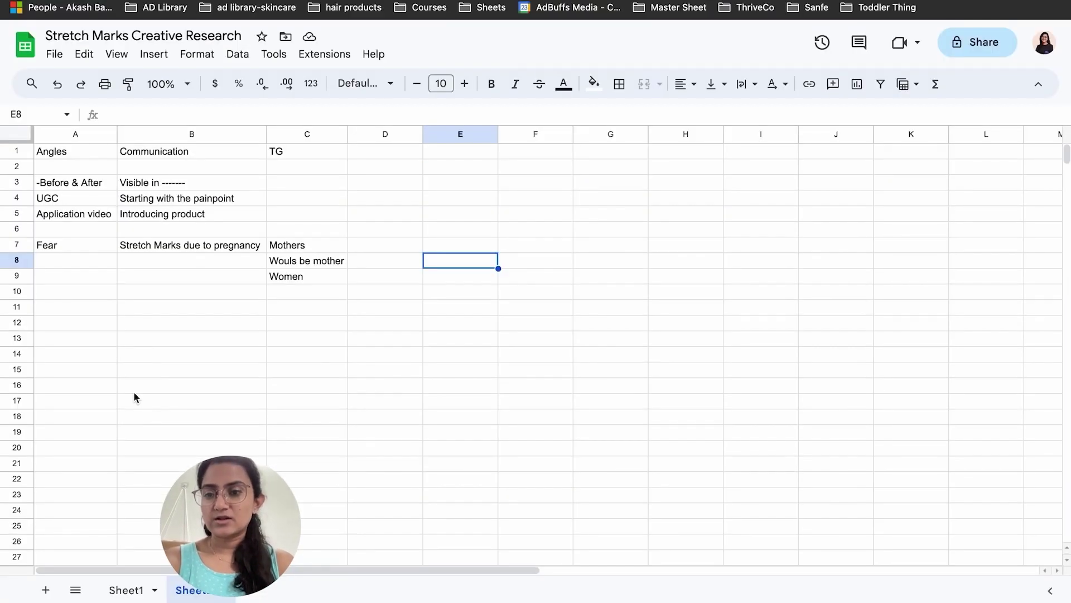
pyautogui.click(54, 299)
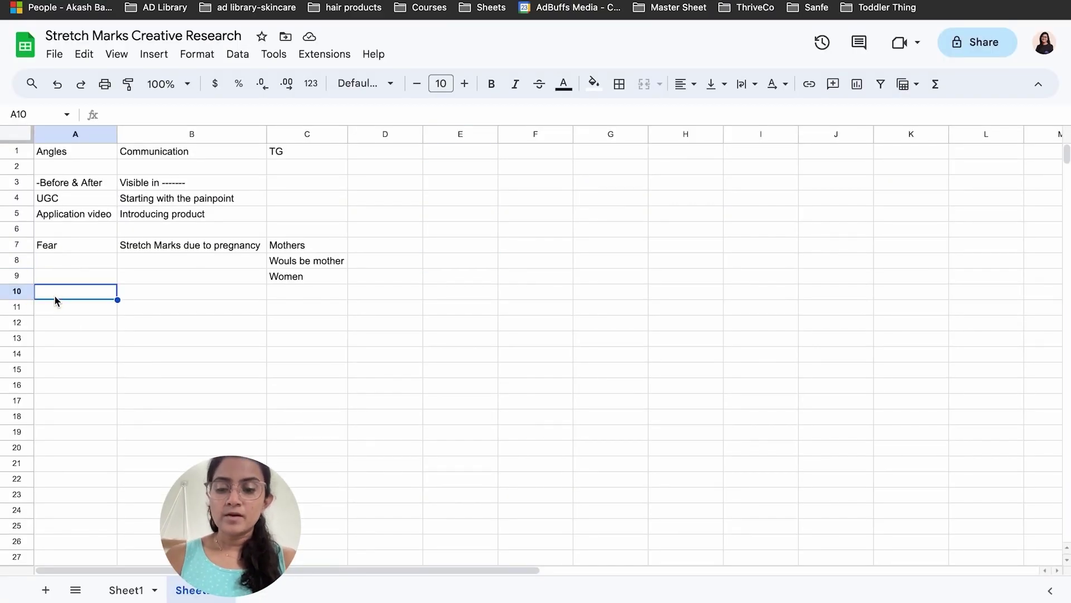
pyautogui.write('Offer')
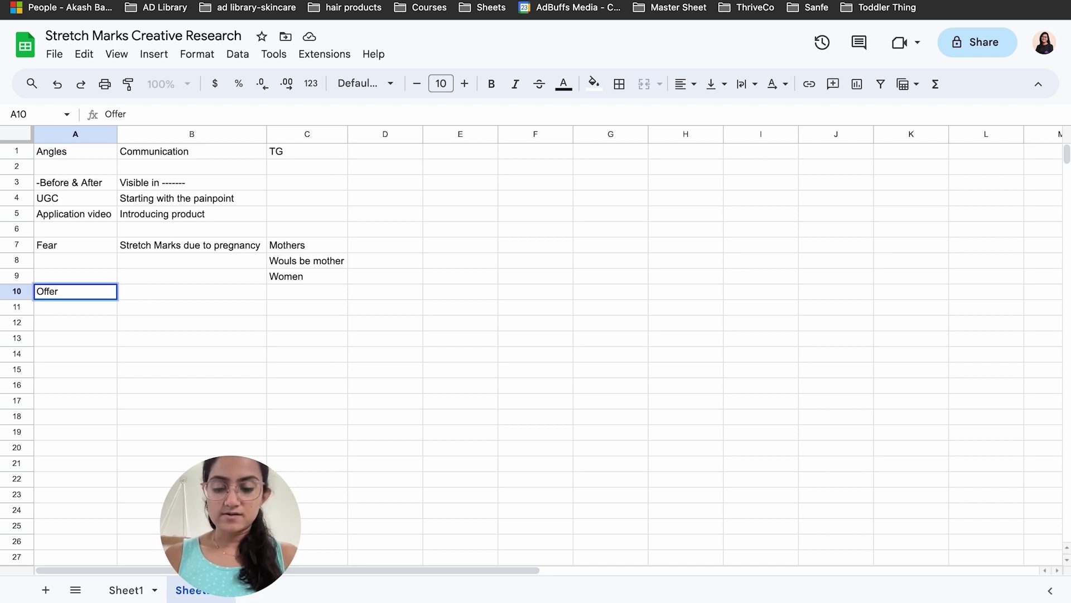
pyautogui.write(' based')
pyautogui.press('Tab')
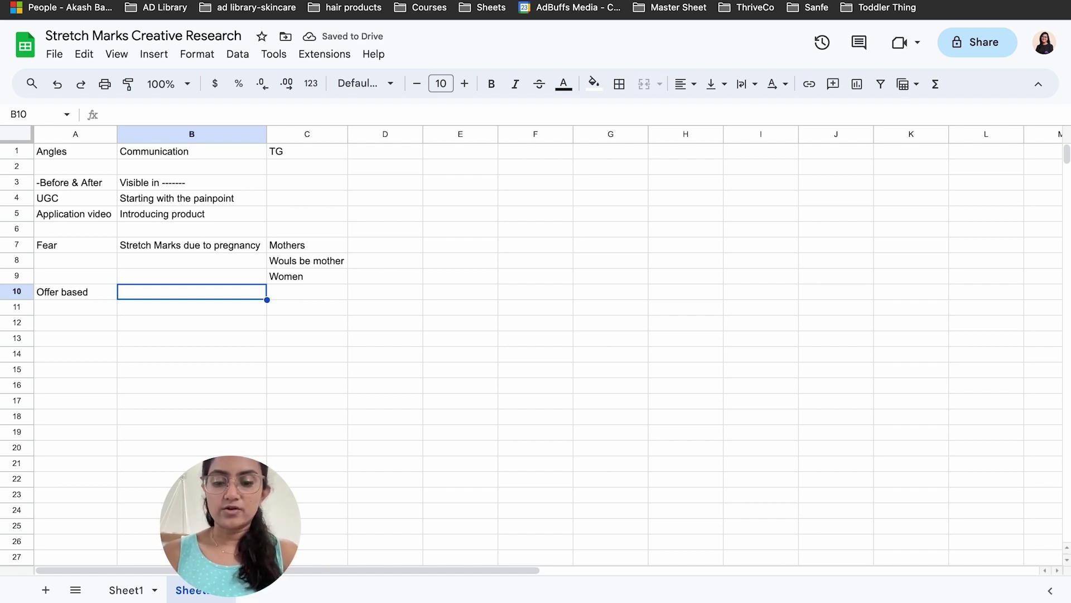
pyautogui.write('Discount')
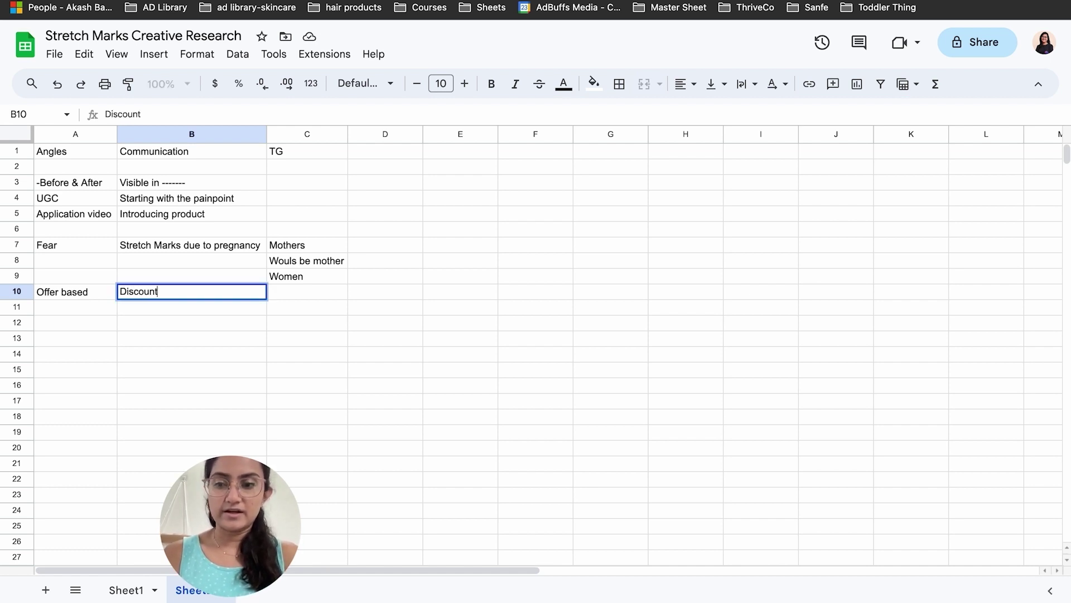
pyautogui.write(' + Ingr')
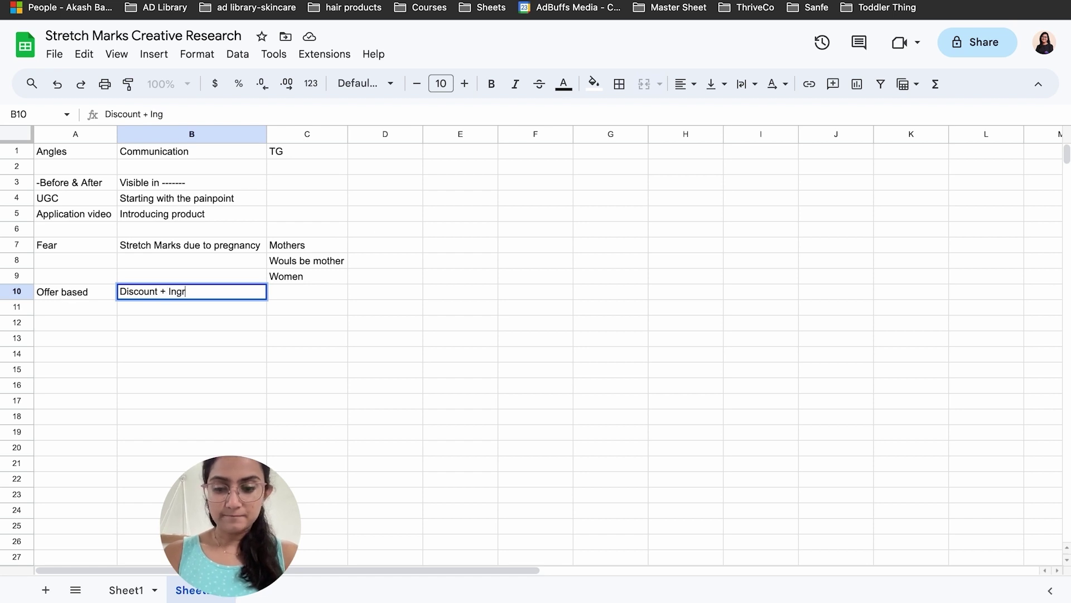
pyautogui.write('edients')
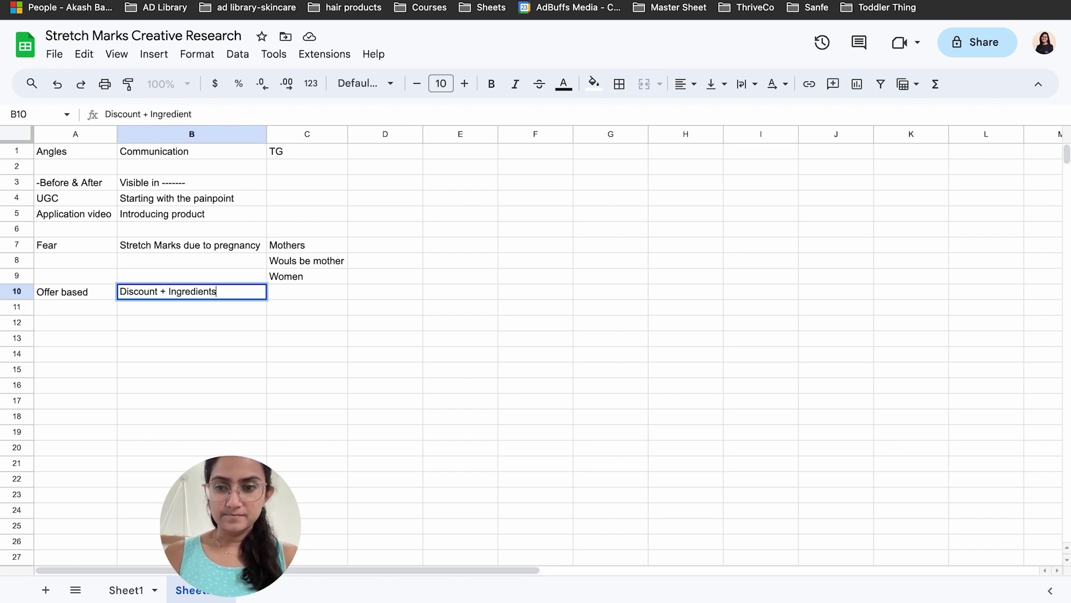
pyautogui.press('Tab')
# Return to the Ad Library and look back through ThriveCo's July 2023 stretch marks ads, including the "Embrace Motherhood" image.
pyautogui.click(807, 6)
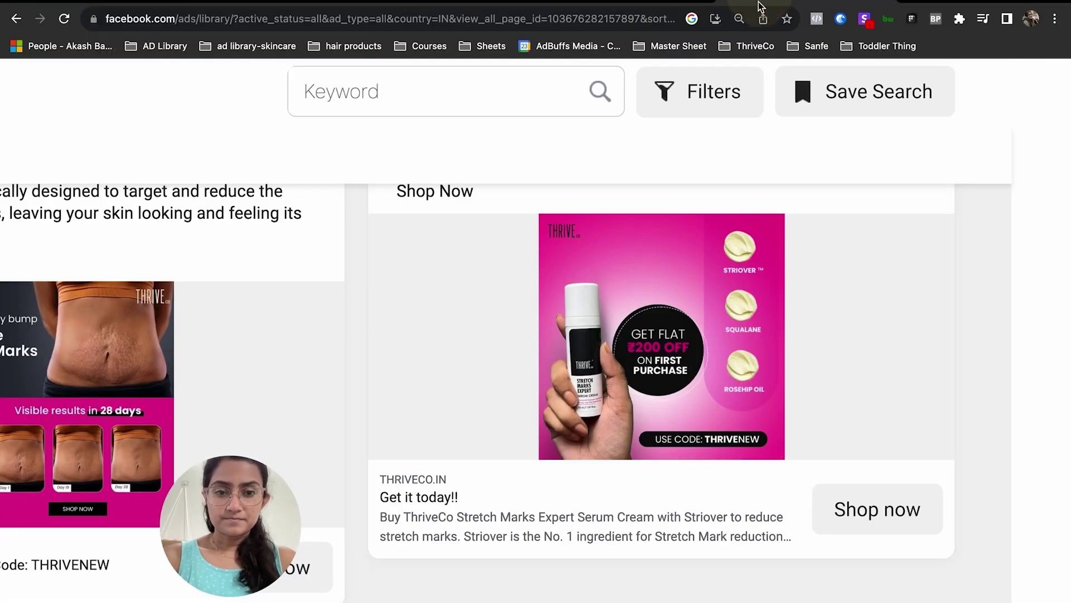
pyautogui.scroll(15, 723, 313)
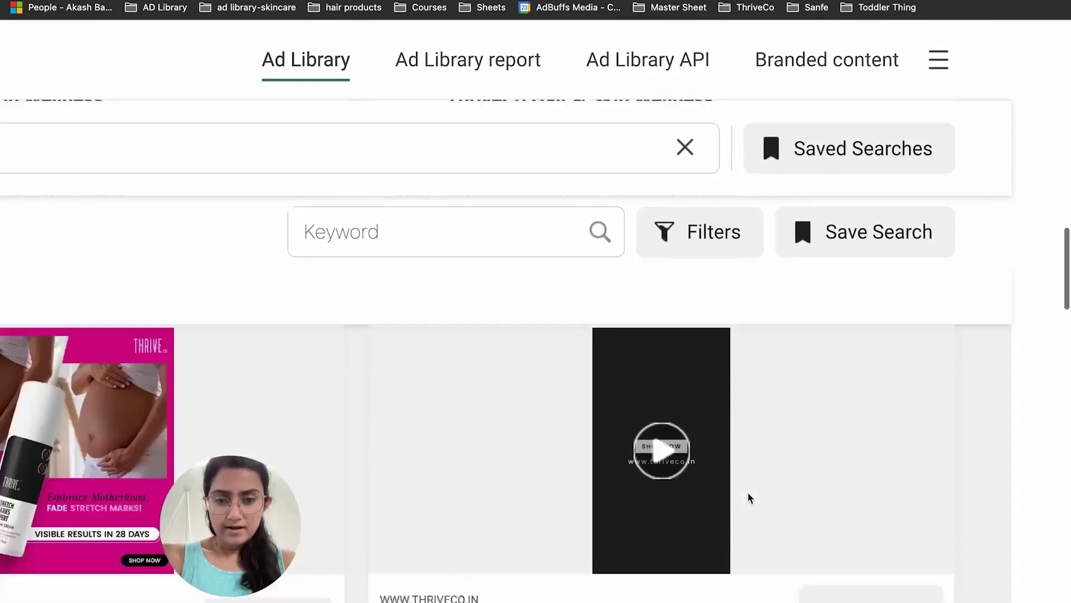
pyautogui.scroll(-5, 750, 499)
pyautogui.hscroll(-4, 749, 498)
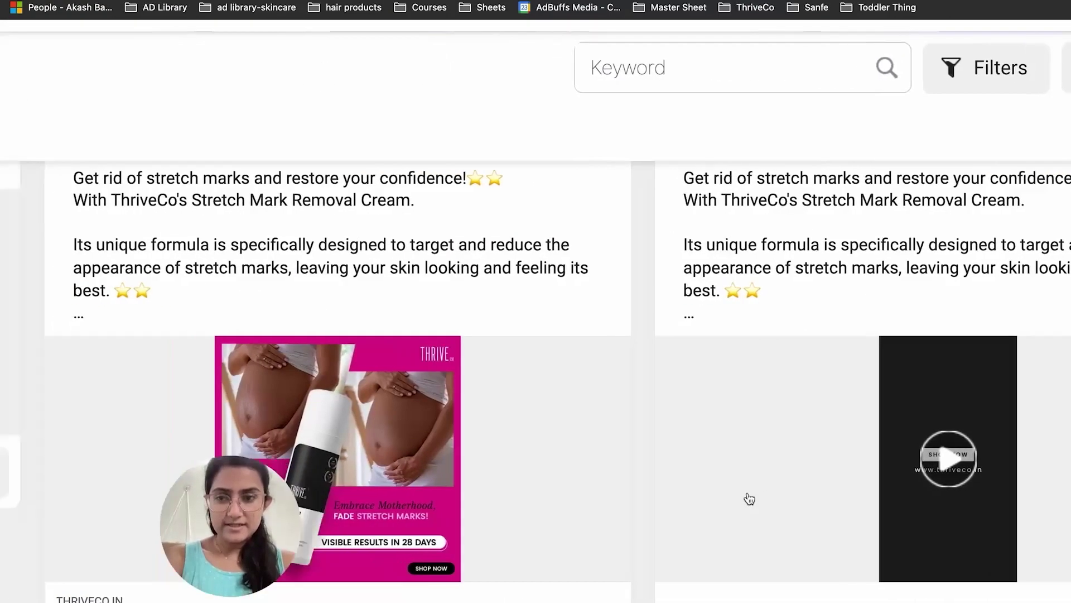
pyautogui.scroll(-5, 749, 498)
pyautogui.hscroll(-3, 749, 498)
pyautogui.scroll(5, 749, 498)
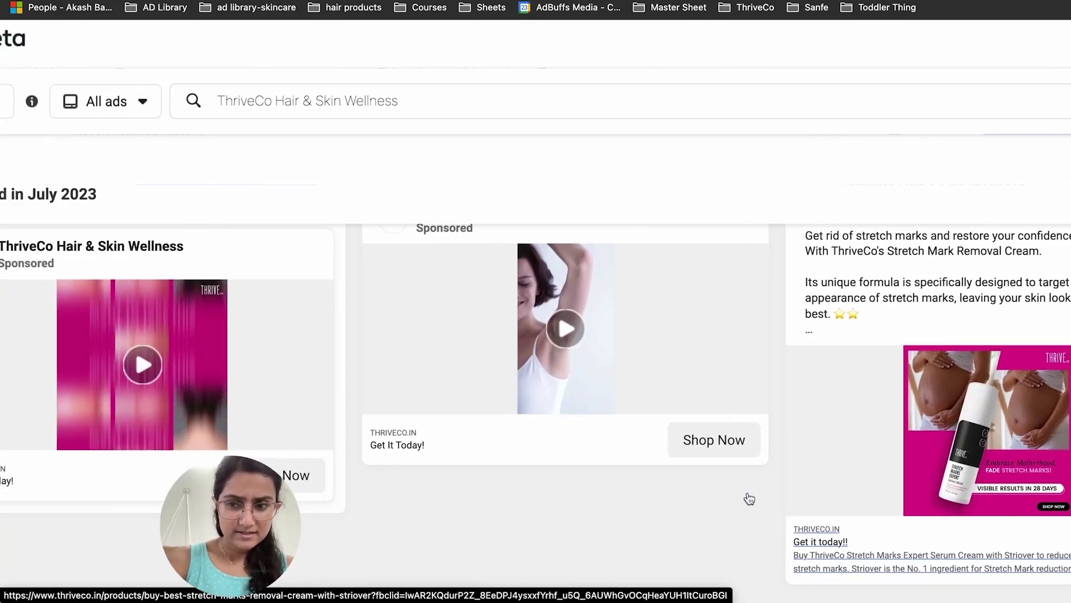
pyautogui.scroll(10, 747, 498)
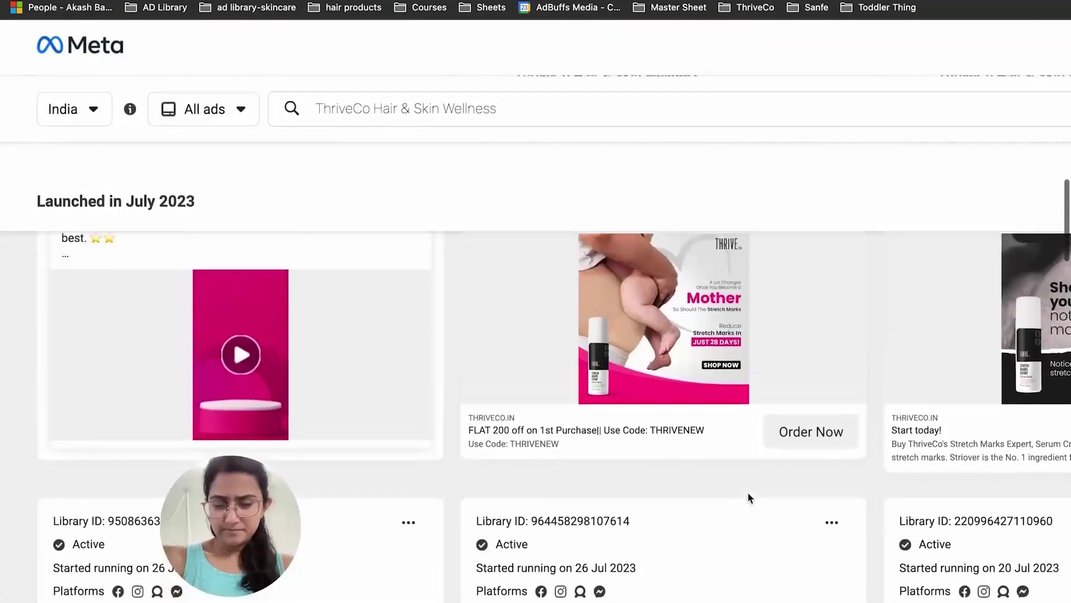
# Examine ThriveCo's "Show off your gains, not stretch marks" ad for men and compare it with the neighbouring motherhood ads.
pyautogui.scroll(1, 748, 498)
pyautogui.hscroll(6, 773, 466)
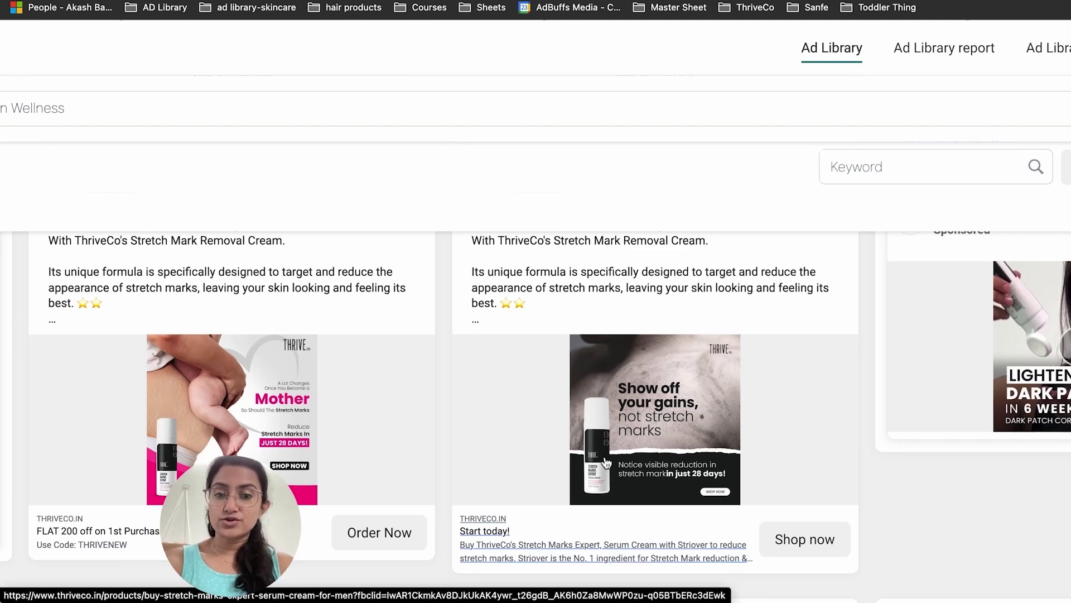
pyautogui.hscroll(3, 607, 462)
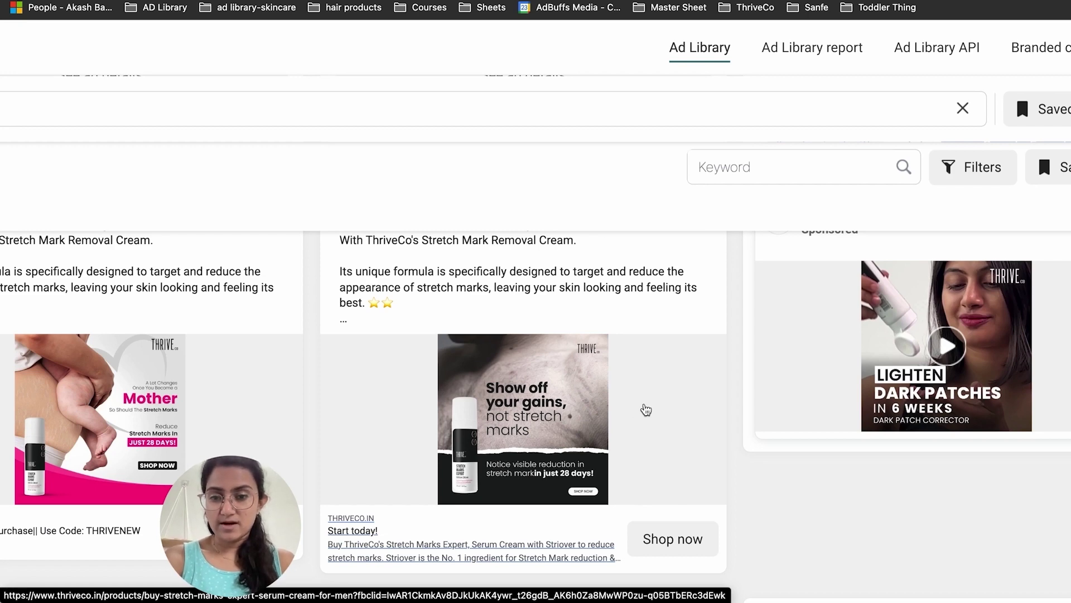
pyautogui.press('super+minus')
pyautogui.scroll(-3, 646, 409)
pyautogui.scroll(-2, 645, 409)
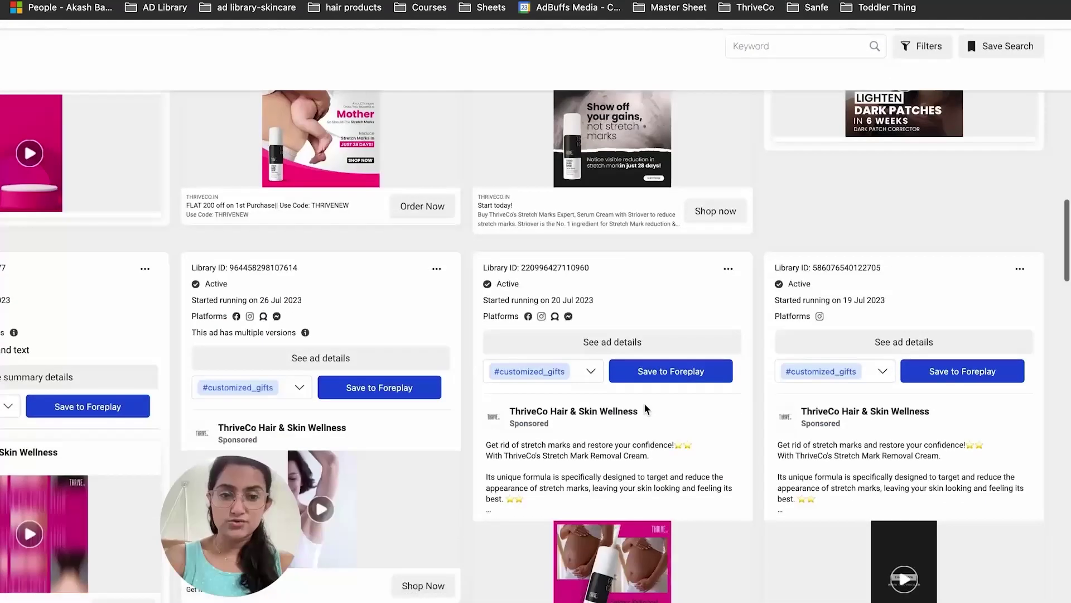
pyautogui.scroll(5, 645, 409)
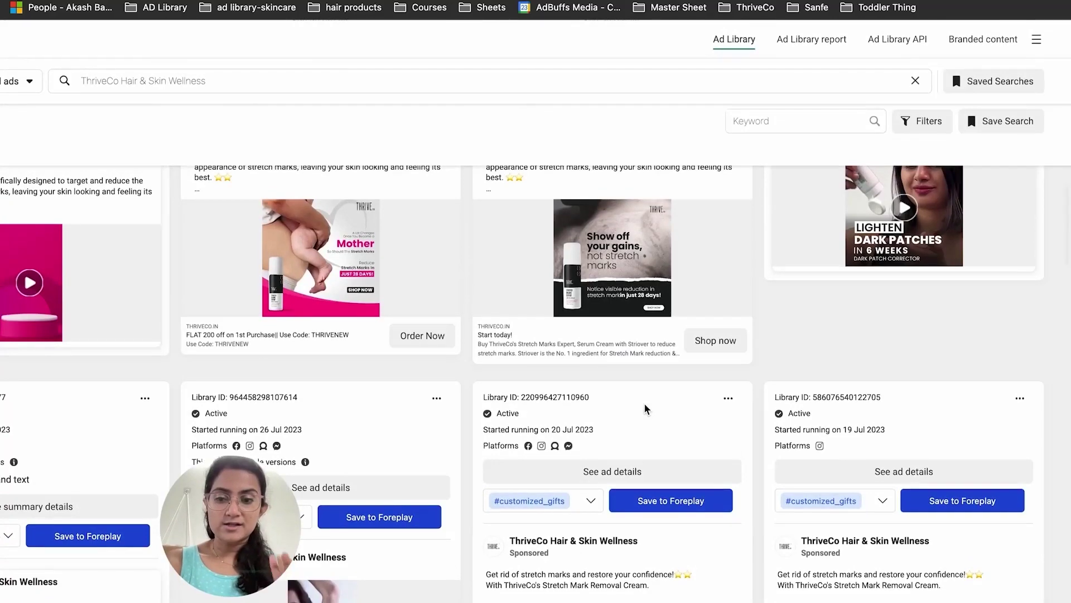
pyautogui.scroll(-4, 646, 409)
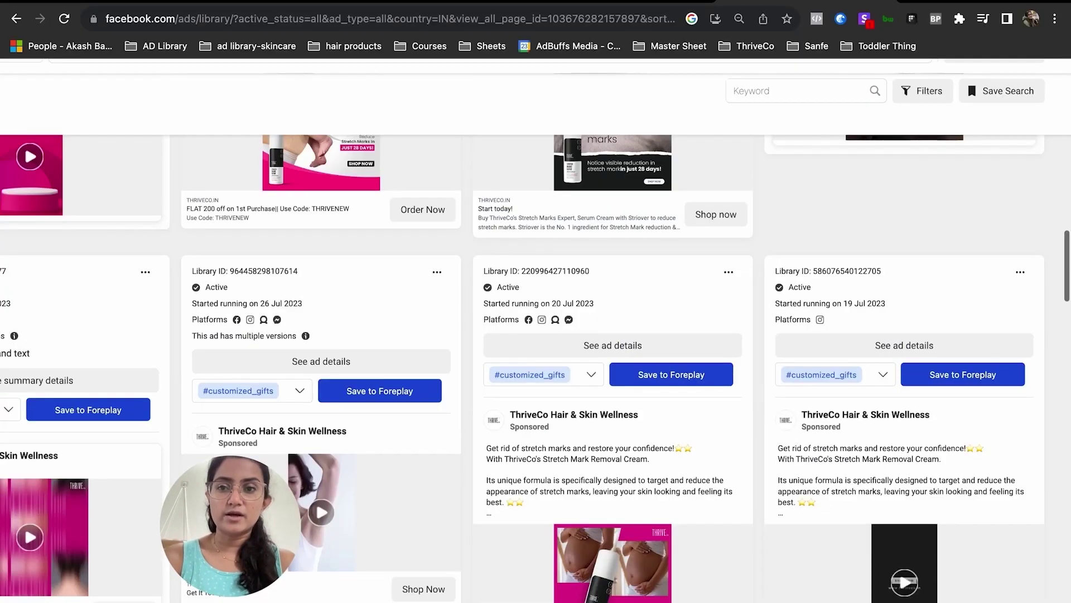
# Switch to the Stretch Marks Creative Research sheet and enter the angle "Fear" in A12.
pyautogui.hotkey('ctrl', 'Tab')
pyautogui.click(65, 310)
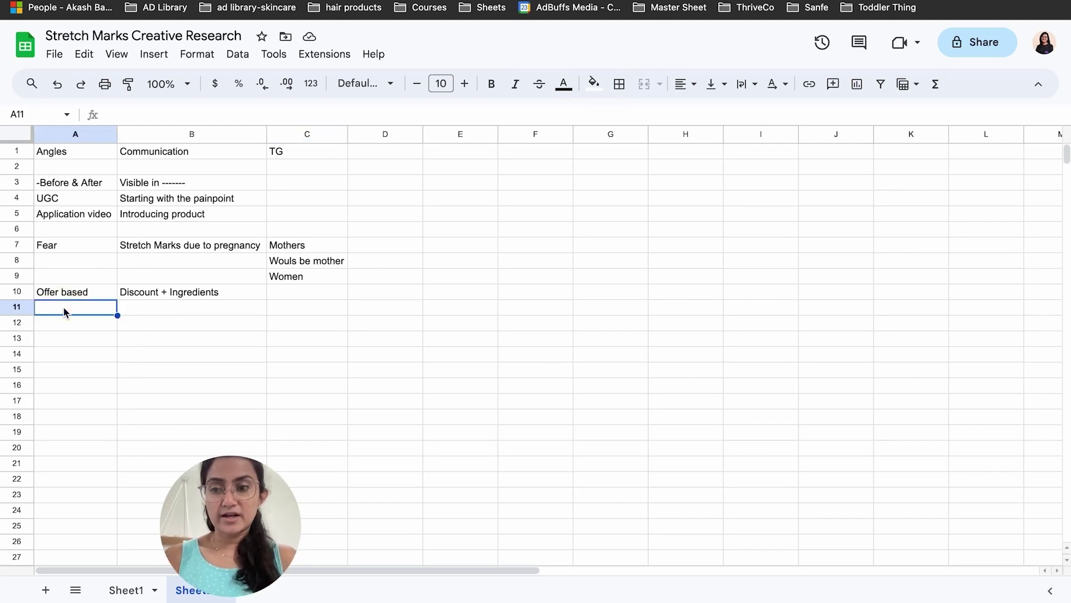
pyautogui.press('Down')
pyautogui.write('Fear')
pyautogui.press('Tab')
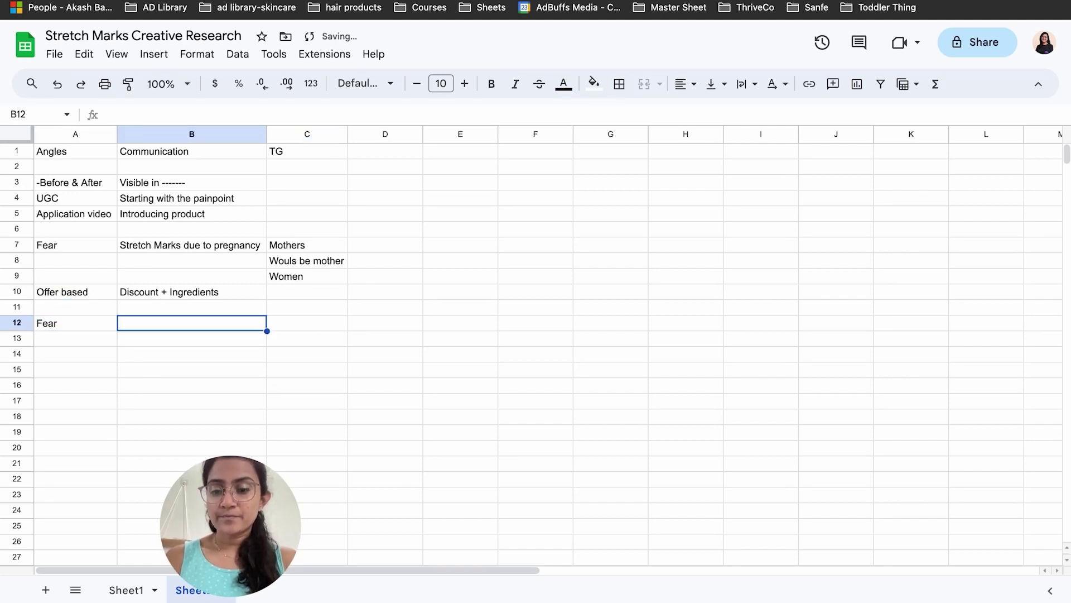
# Copy the communication text from B7 into B12 and change its ending so it reads "Stretch Marks due to Weight gain".
pyautogui.click(187, 248)
pyautogui.hotkey('ctrl', 'c')
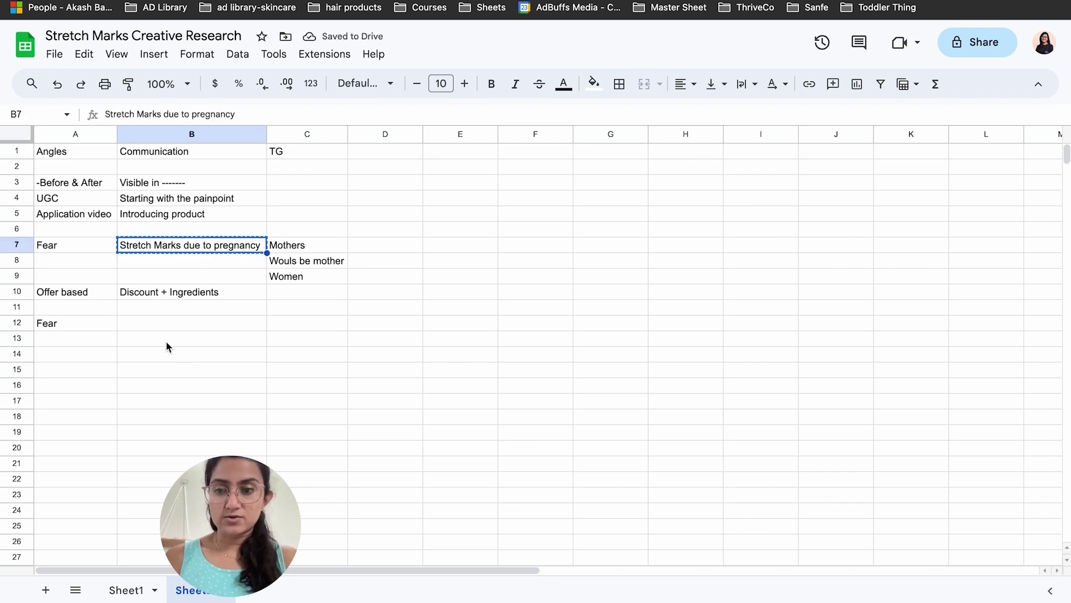
pyautogui.click(159, 326)
pyautogui.hotkey('ctrl', 'v')
pyautogui.doubleClick(211, 326)
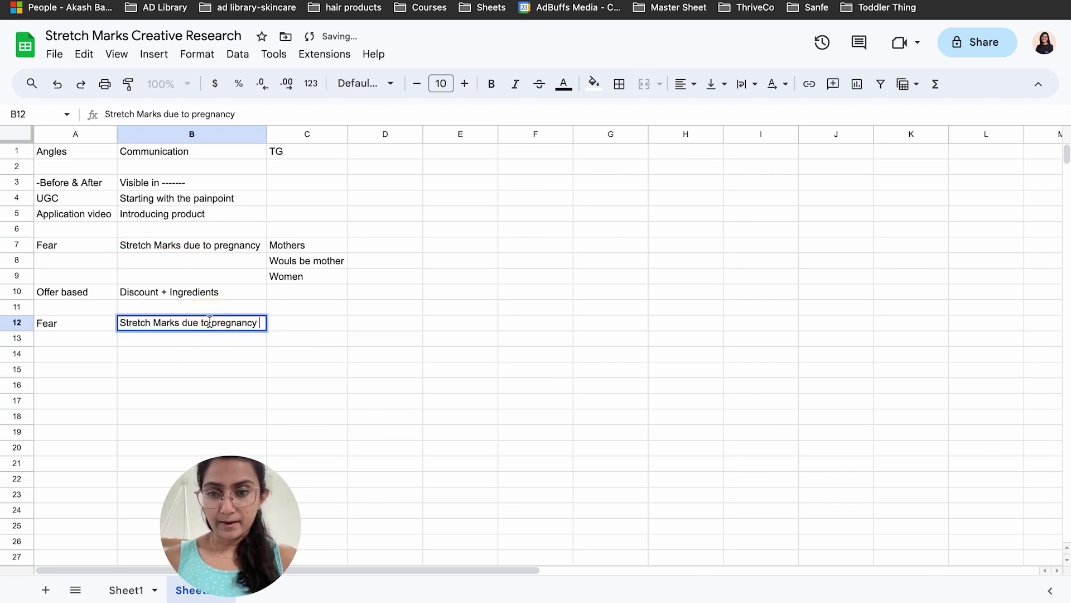
pyautogui.moveTo(212, 324); pyautogui.dragTo(263, 322)
pyautogui.write('W')
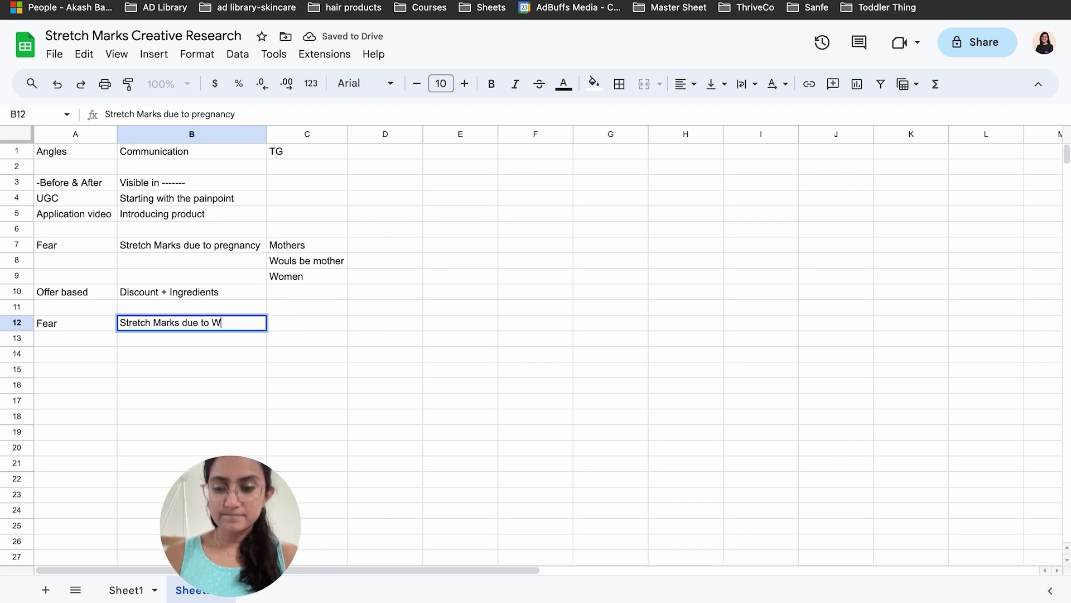
pyautogui.write('eight gain')
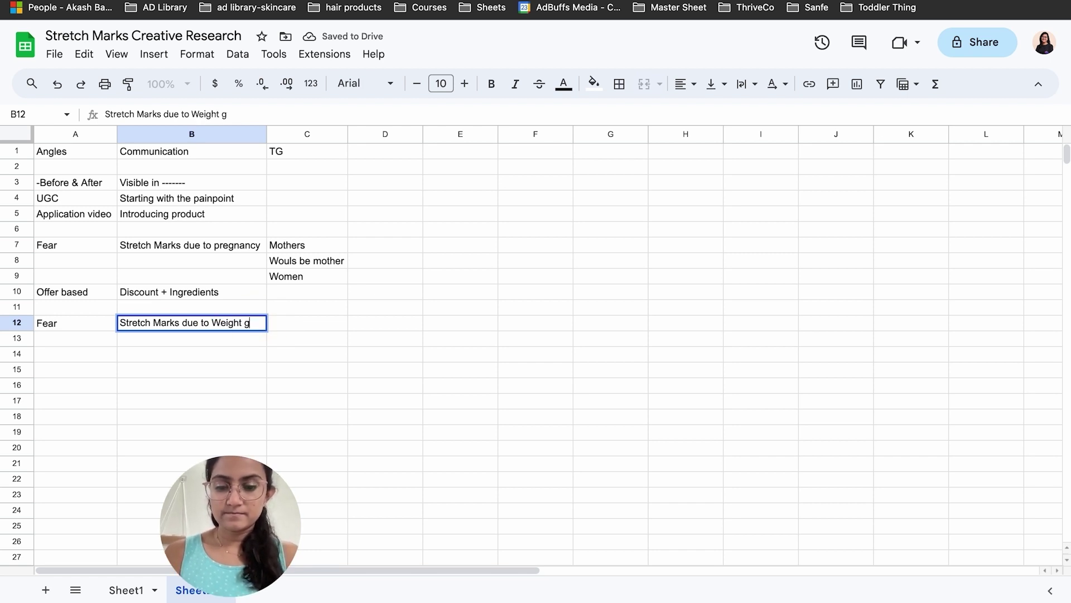
# List the target groups for the weight gain angle in C12 to C14: "Male", "Gym" and "Weight gain".
pyautogui.click(317, 325)
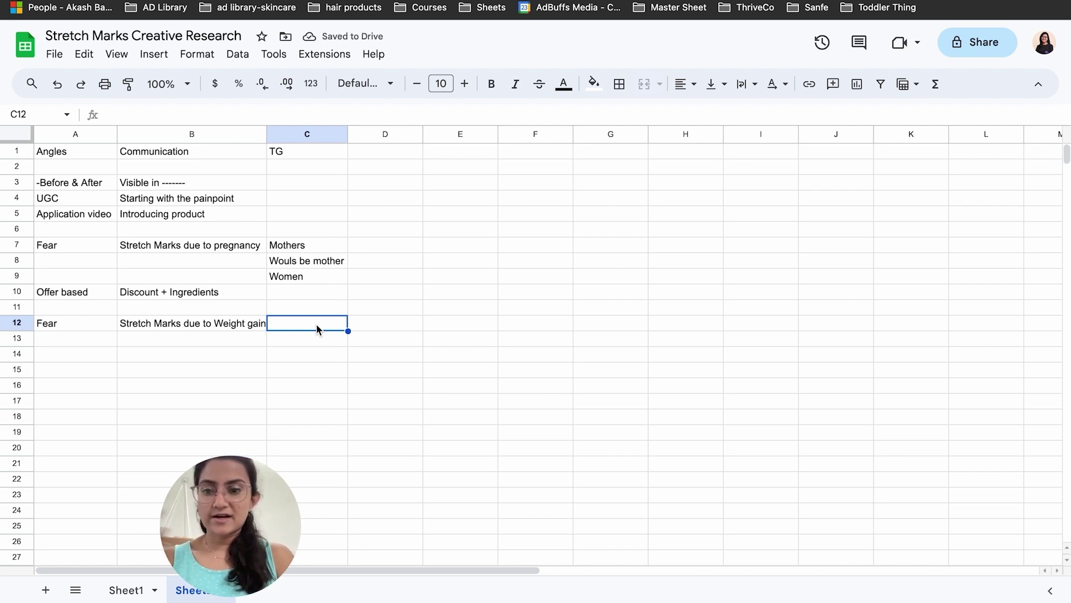
pyautogui.write('Male')
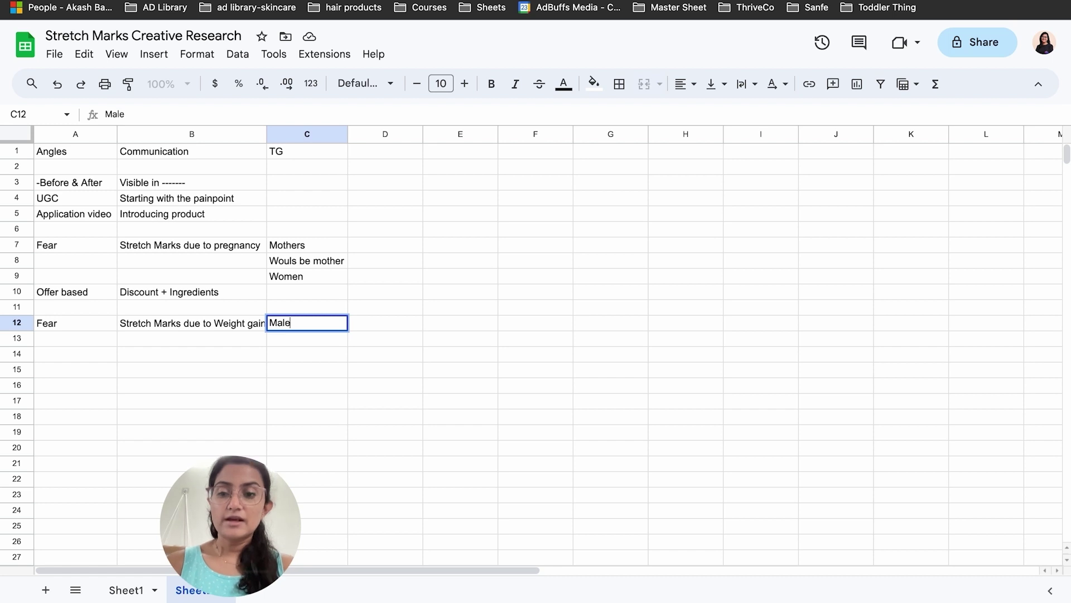
pyautogui.press('Return')
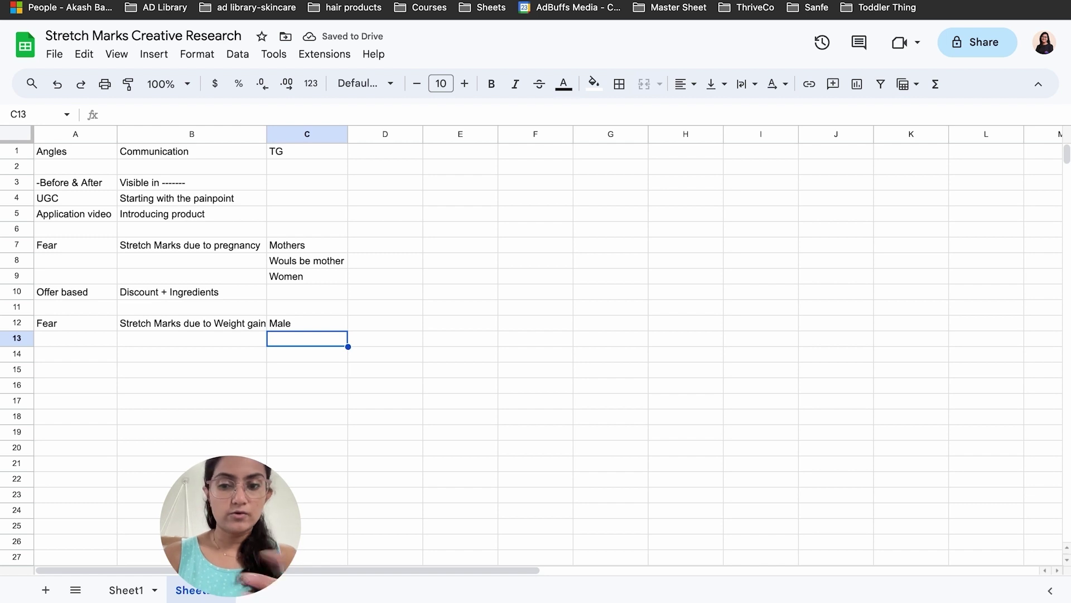
pyautogui.write('Gym')
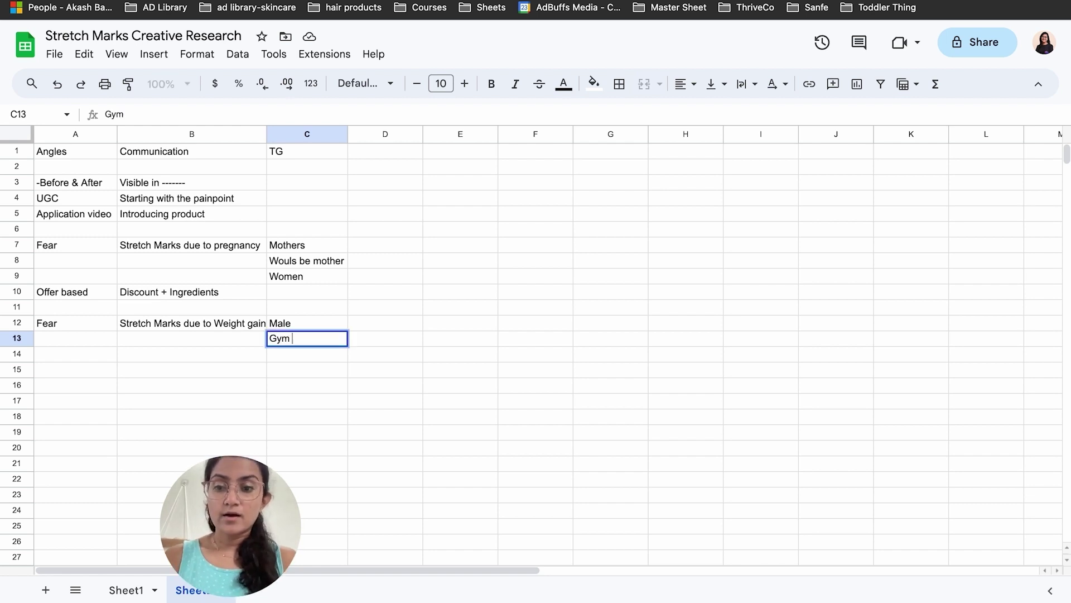
pyautogui.press('Return')
pyautogui.write('Wie')
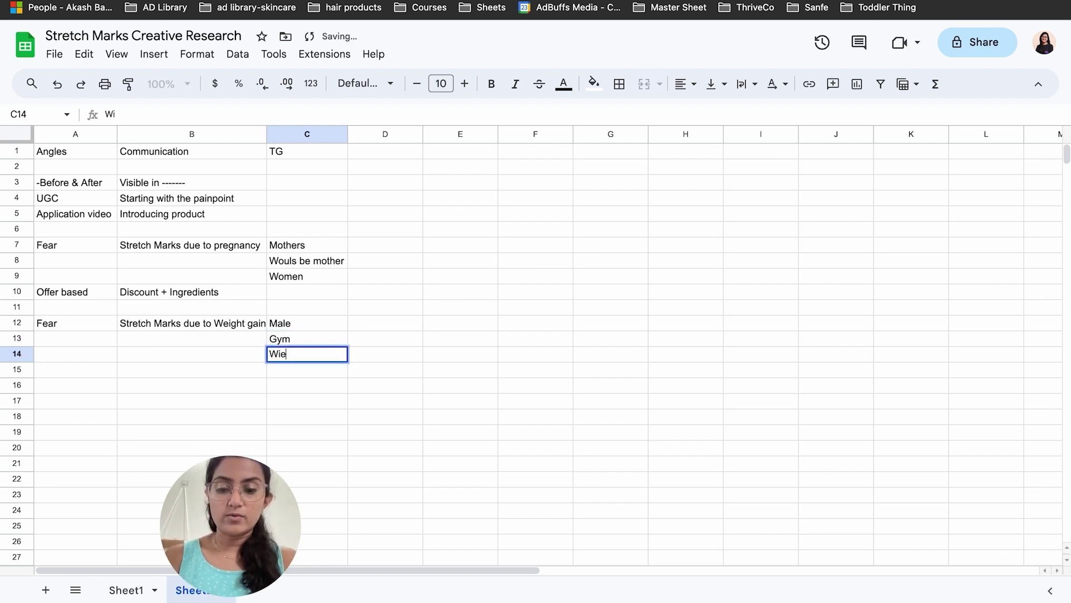
pyautogui.press('BackSpace')
pyautogui.press('BackSpace')
pyautogui.write('eih')
pyautogui.press('BackSpace')
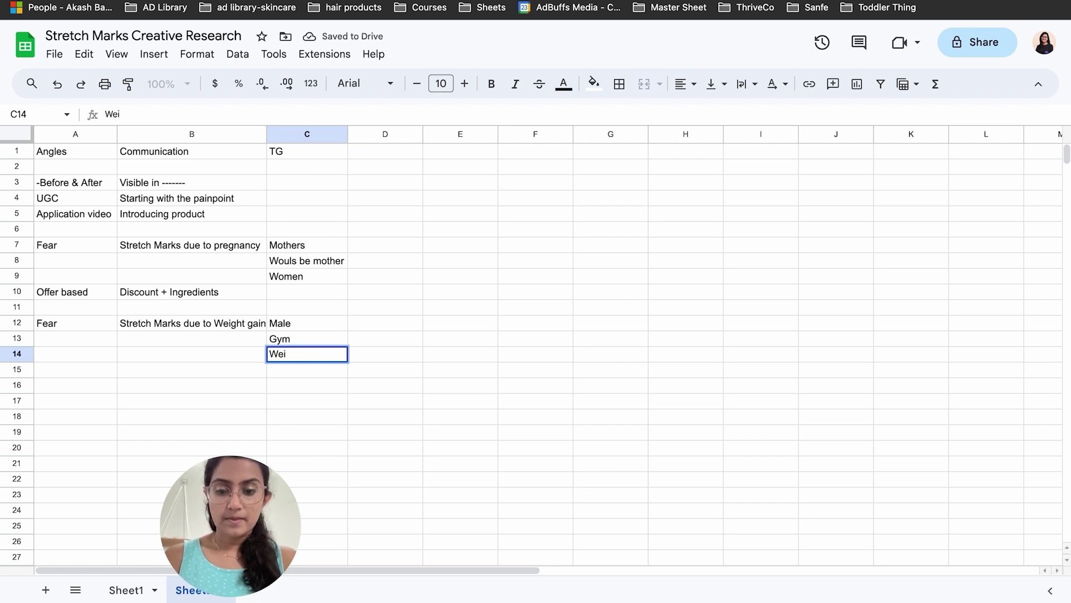
pyautogui.write('ght ')
pyautogui.write('gain')
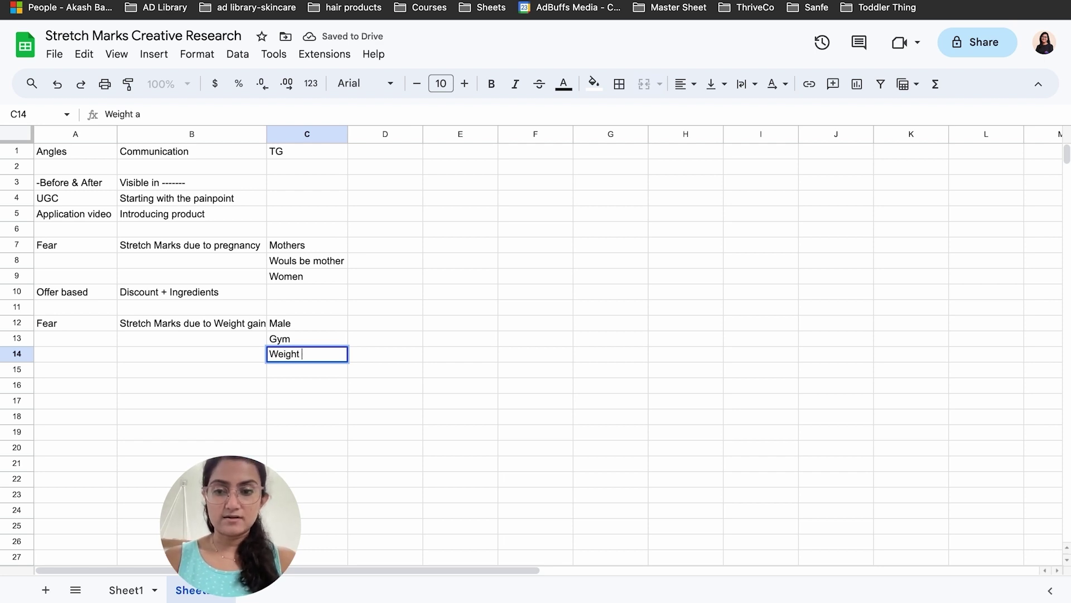
pyautogui.click(524, 363)
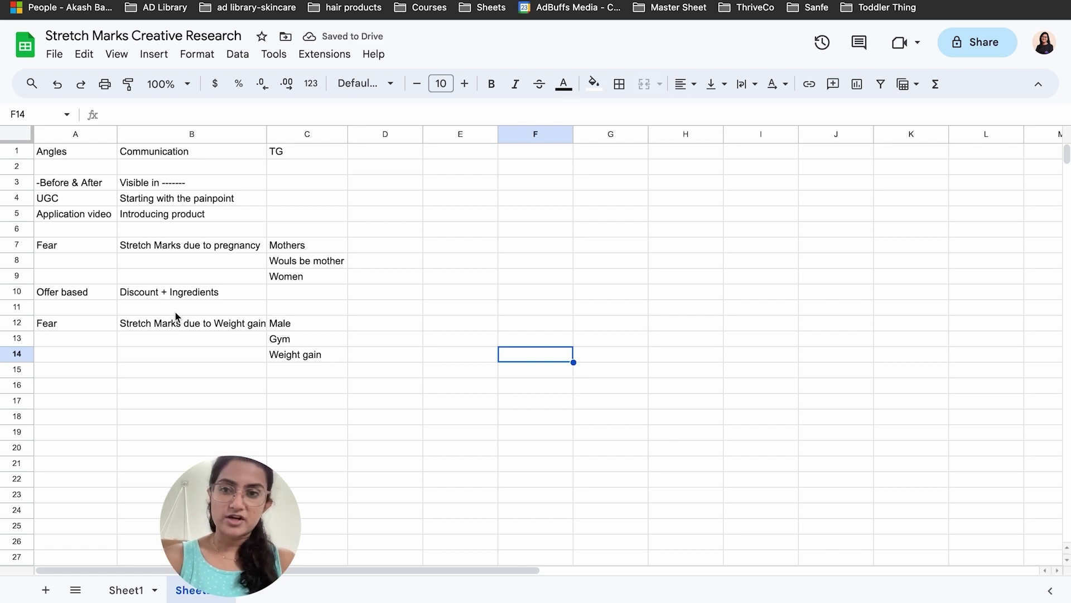
# Switch to the ThriveCo Hair & Skin Wellness results in the Meta Ad Library and return to the start of the page.
pyautogui.moveTo(484, 28)
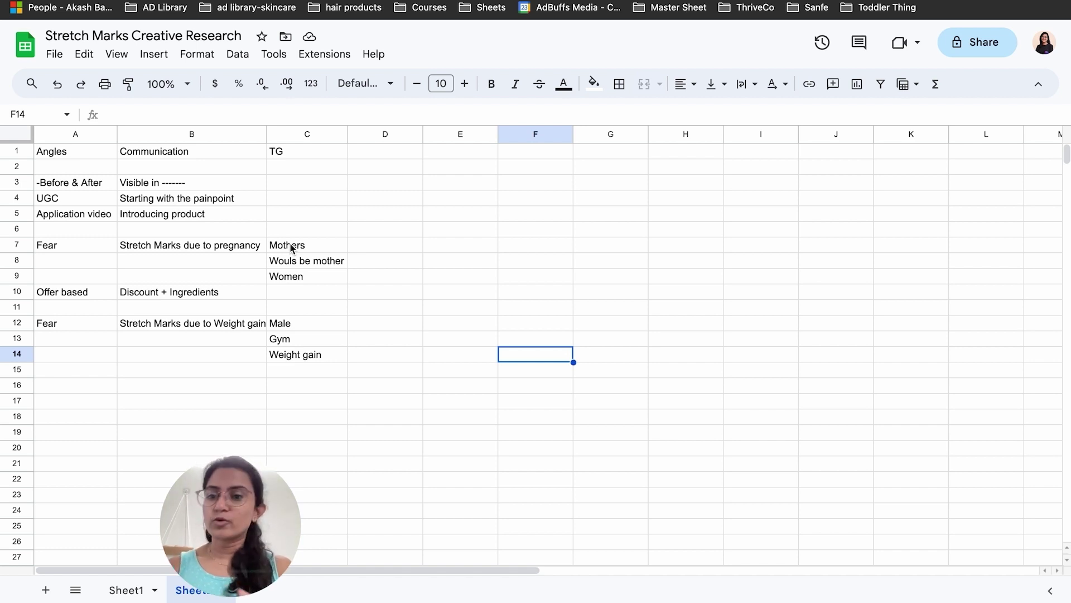
pyautogui.moveTo(779, 3)
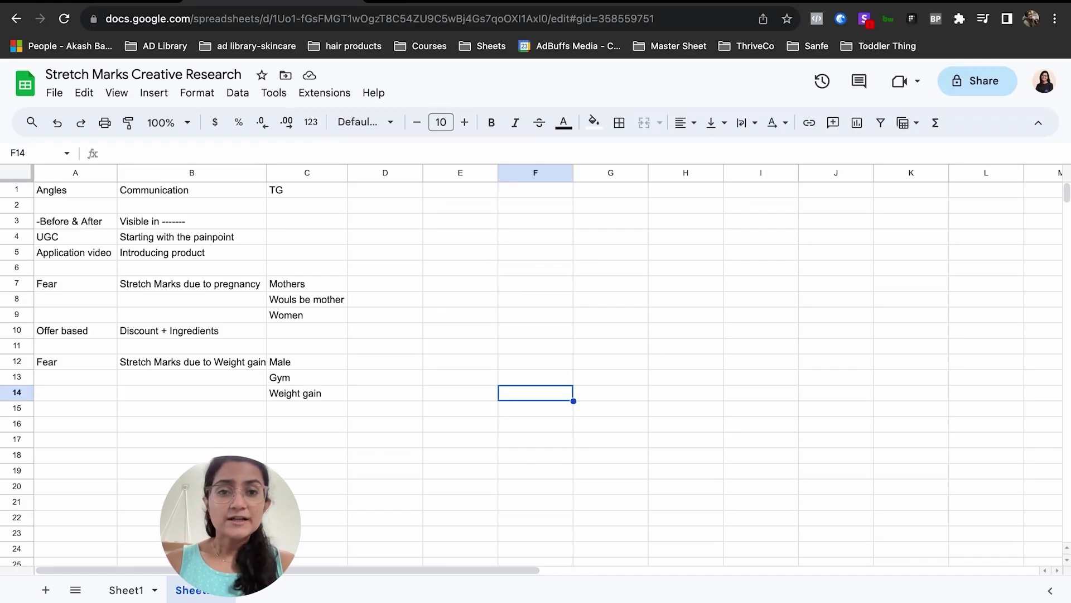
pyautogui.click(779, 2)
pyautogui.scroll(5, 658, 454)
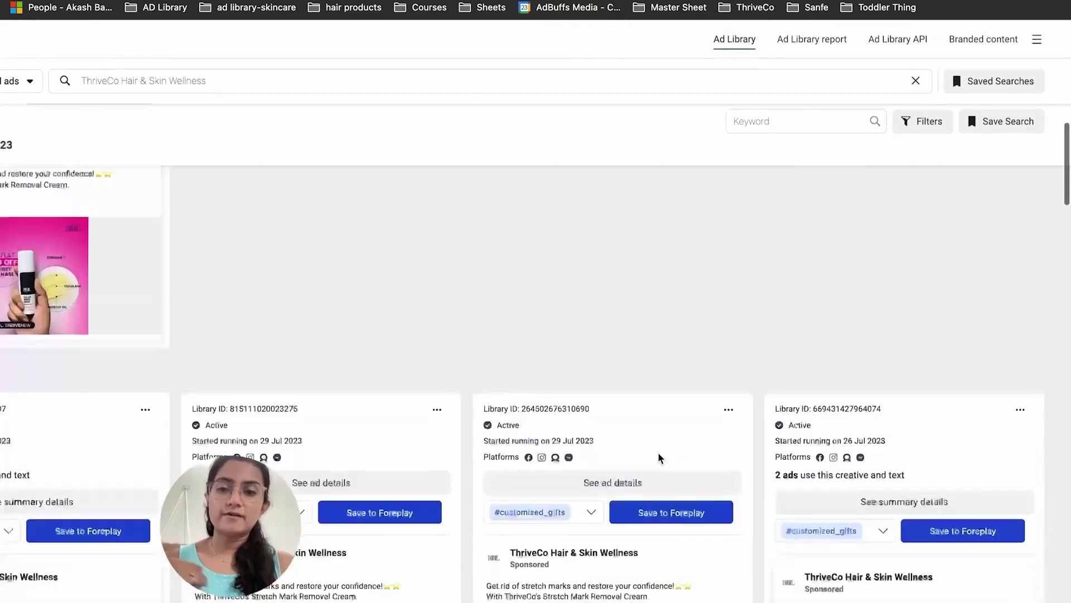
pyautogui.scroll(4, 658, 452)
pyautogui.hscroll(-3, 657, 452)
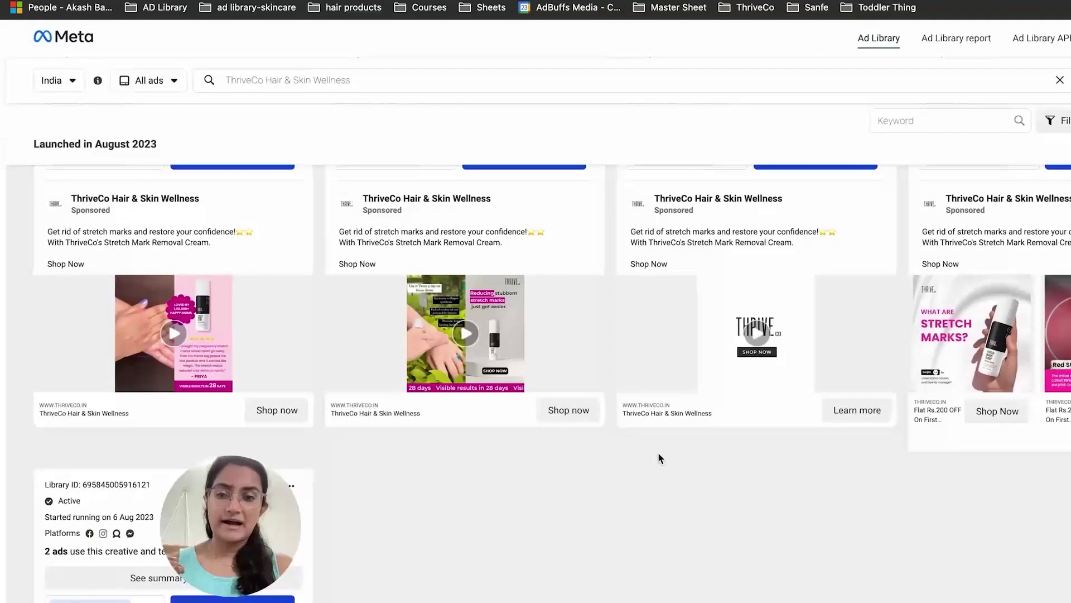
pyautogui.scroll(2, 659, 453)
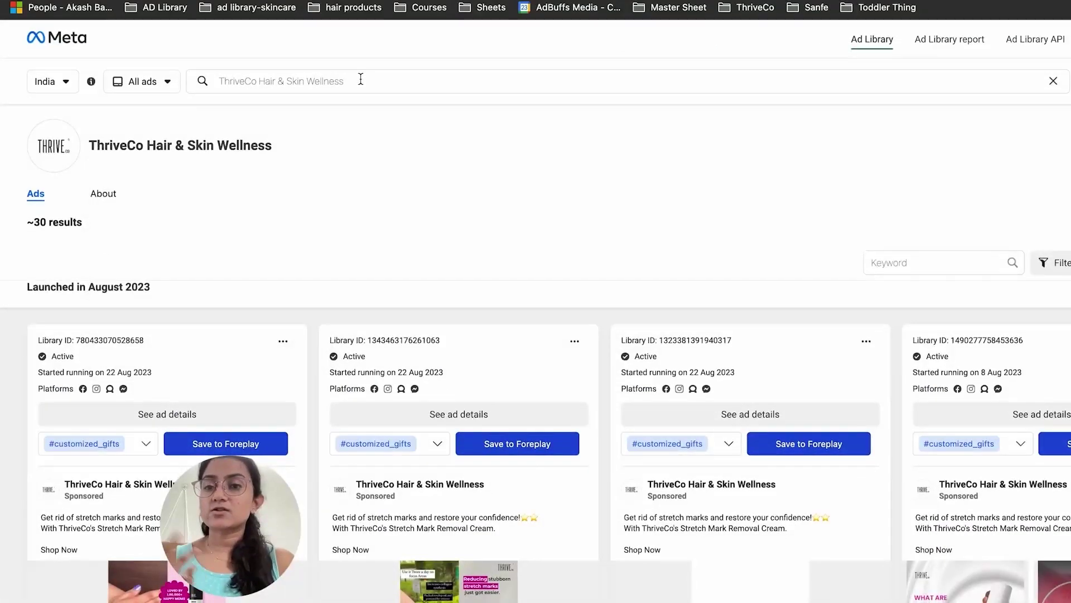
# Look up Dermatouch in the competitor brand list on Sheet1 of the Stretch Marks Creative Research spreadsheet.
pyautogui.hotkey('ctrl', 'Tab')
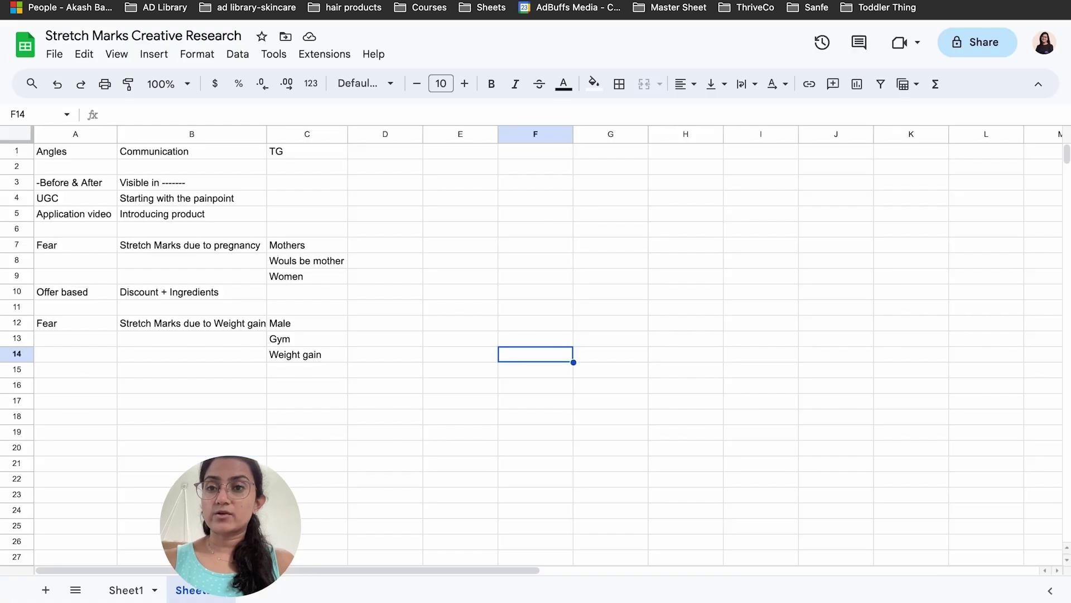
pyautogui.click(124, 590)
pyautogui.click(75, 234)
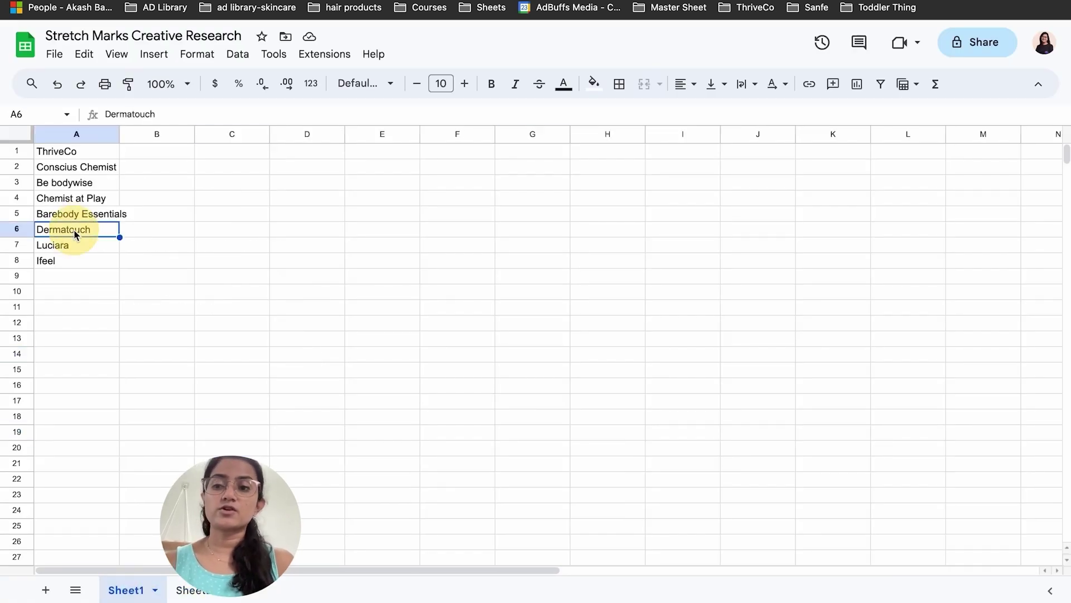
# Replace the ThriveCo search in the Meta Ad Library with "dermatouch" and open the Dermatouch.com advertiser page.
pyautogui.moveTo(580, 1)
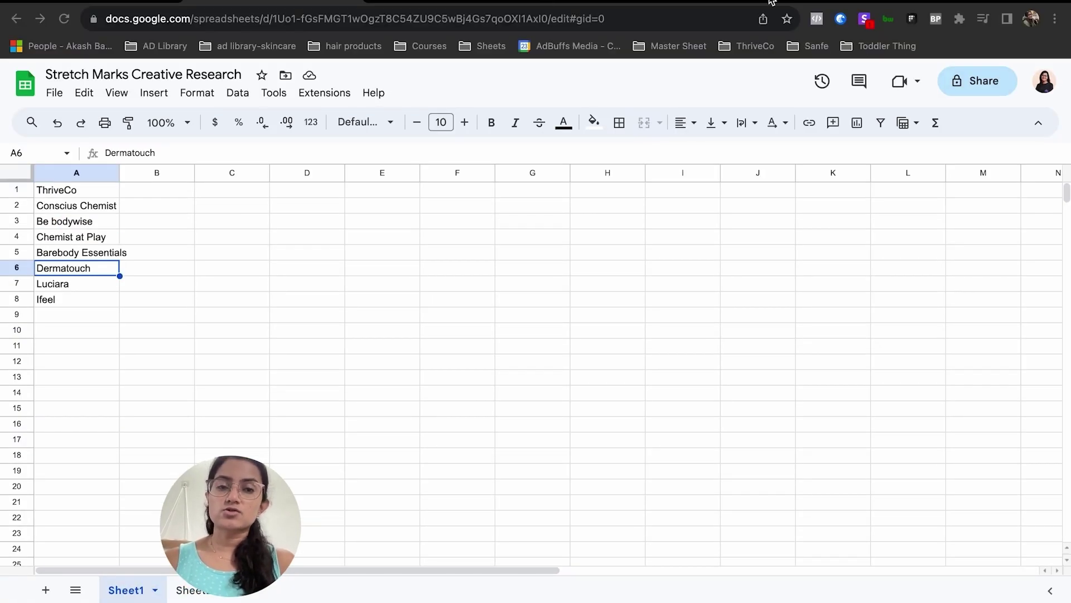
pyautogui.click(773, 3)
pyautogui.click(220, 84)
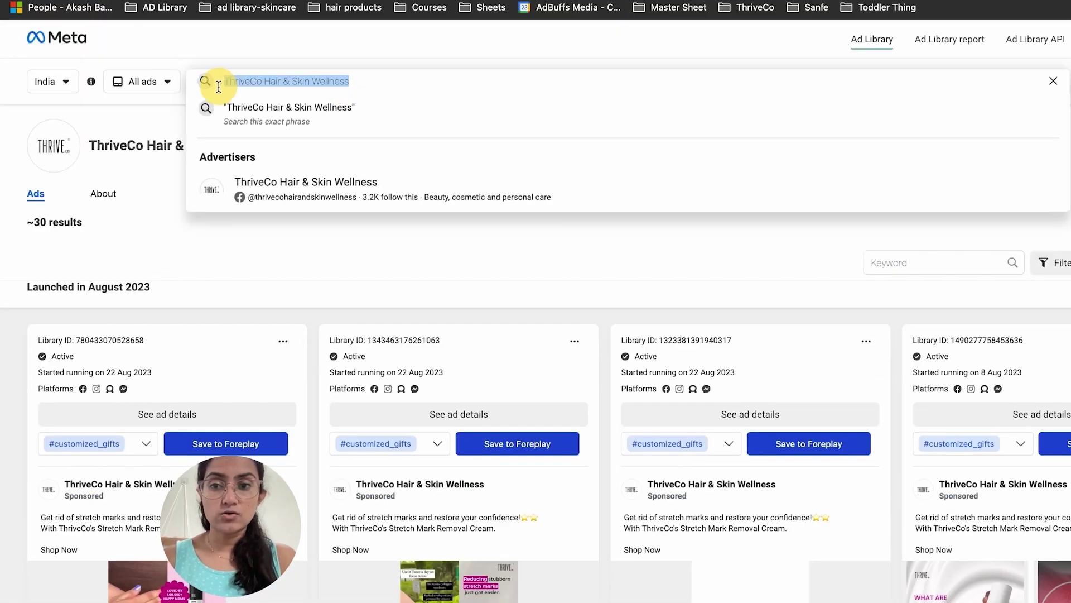
pyautogui.write('fe')
pyautogui.press('BackSpace')
pyautogui.press('BackSpace')
pyautogui.press('BackSpace')
pyautogui.press('BackSpace')
pyautogui.press('BackSpace')
pyautogui.press('BackSpace')
pyautogui.press('BackSpace')
pyautogui.press('BackSpace')
pyautogui.press('BackSpace')
pyautogui.press('BackSpace')
pyautogui.press('BackSpace')
pyautogui.press('BackSpace')
pyautogui.press('BackSpace')
pyautogui.press('BackSpace')
pyautogui.press('BackSpace')
pyautogui.press('BackSpace')
pyautogui.press('BackSpace')
pyautogui.press('BackSpace')
pyautogui.press('BackSpace')
pyautogui.press('BackSpace')
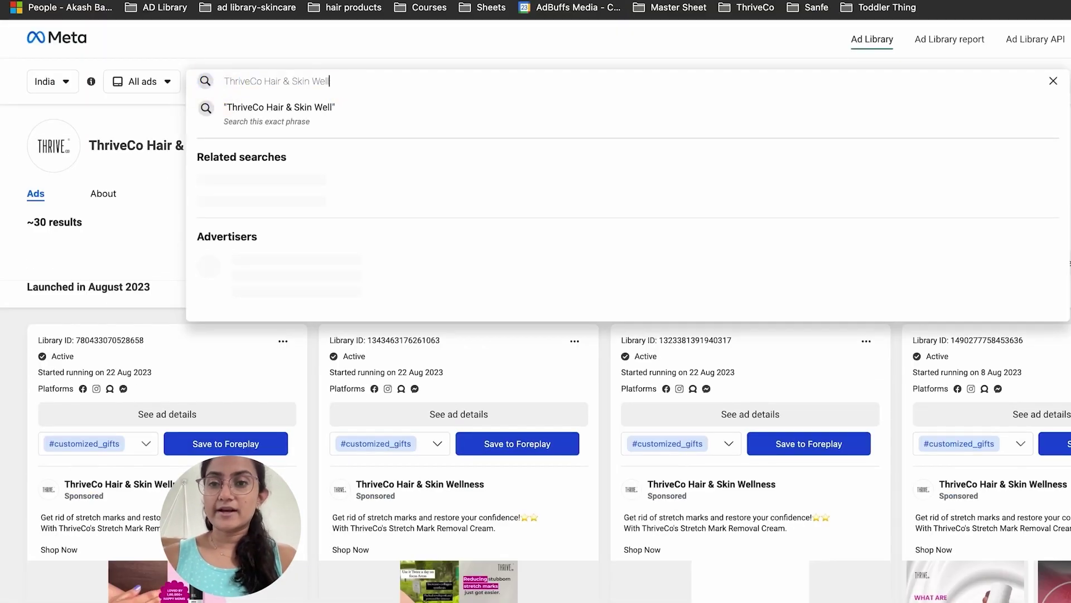
pyautogui.press('BackSpace')
pyautogui.press('BackSpace')
pyautogui.press('BackSpace')
pyautogui.press('BackSpace')
pyautogui.press('BackSpace')
pyautogui.press('BackSpace')
pyautogui.press('BackSpace')
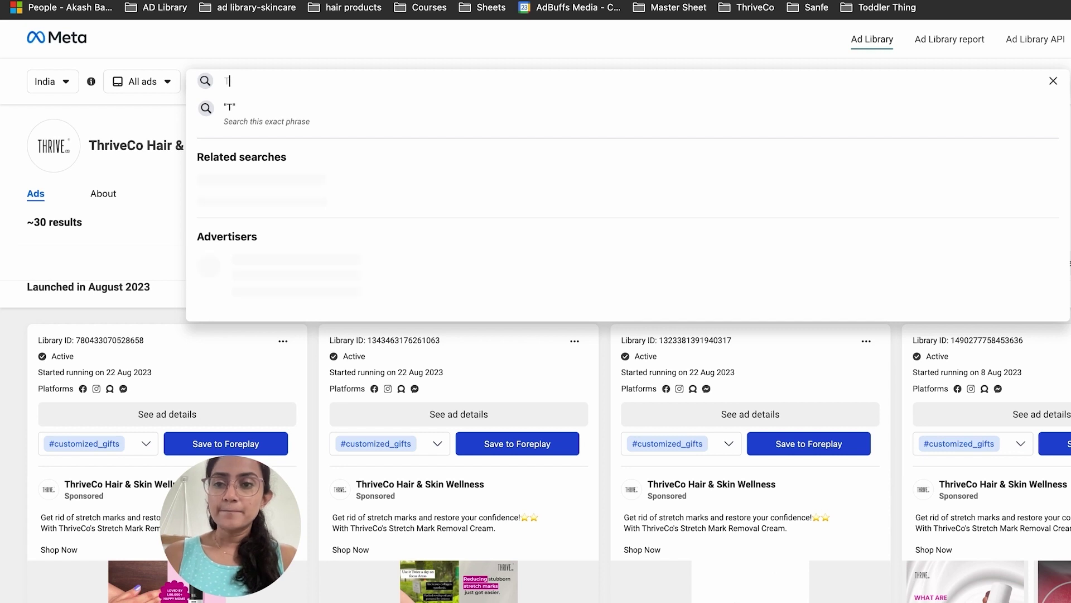
pyautogui.write('dermatouch')
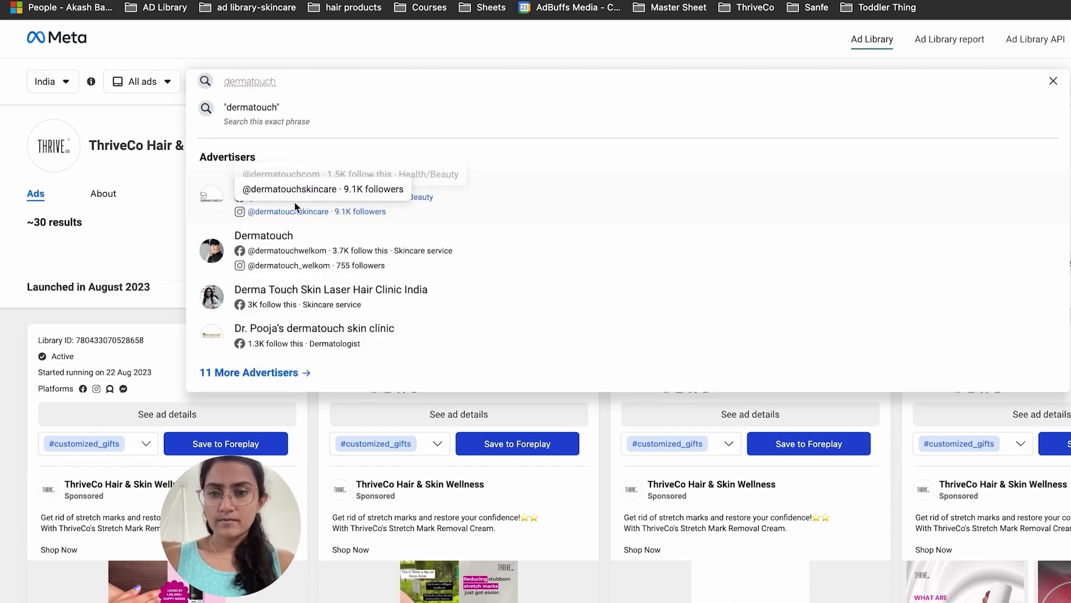
pyautogui.click(301, 211)
# Examine Dermatouch.com's active ads from August 2023 back to May 2023, looking for stretch marks cream creatives.
pyautogui.scroll(-2, 516, 441)
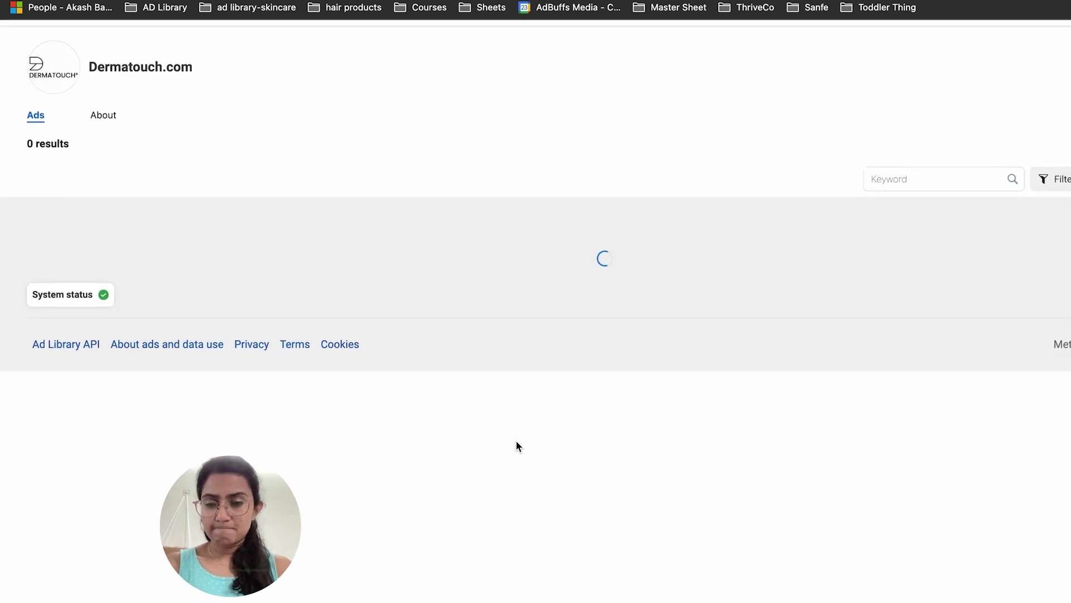
pyautogui.scroll(-5, 515, 440)
pyautogui.scroll(2, 517, 445)
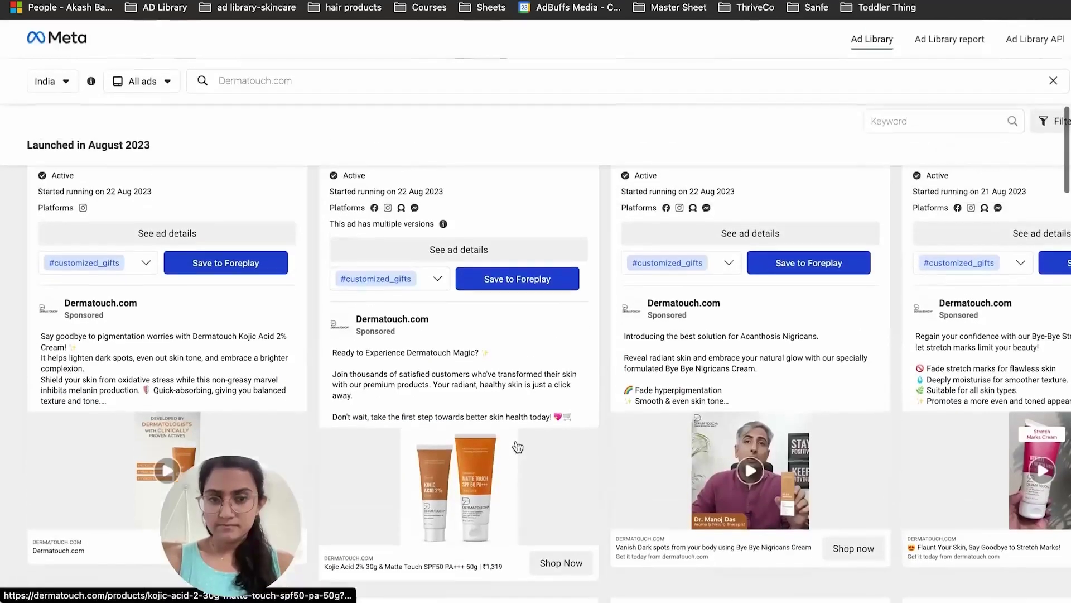
pyautogui.scroll(-3, 516, 445)
pyautogui.scroll(1, 515, 445)
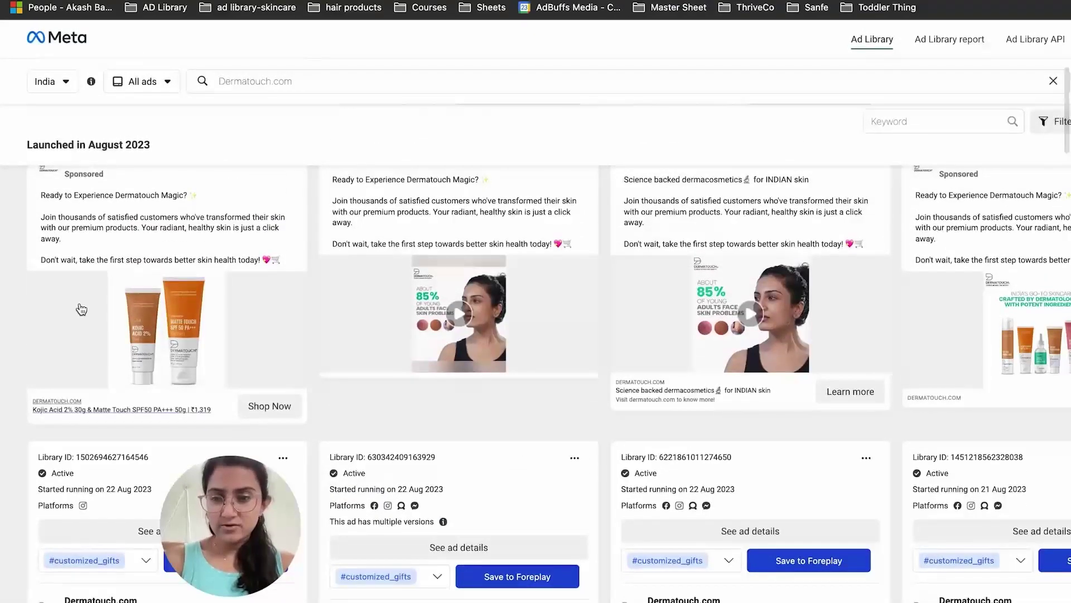
pyautogui.hscroll(3, 515, 445)
pyautogui.scroll(-7, 499, 318)
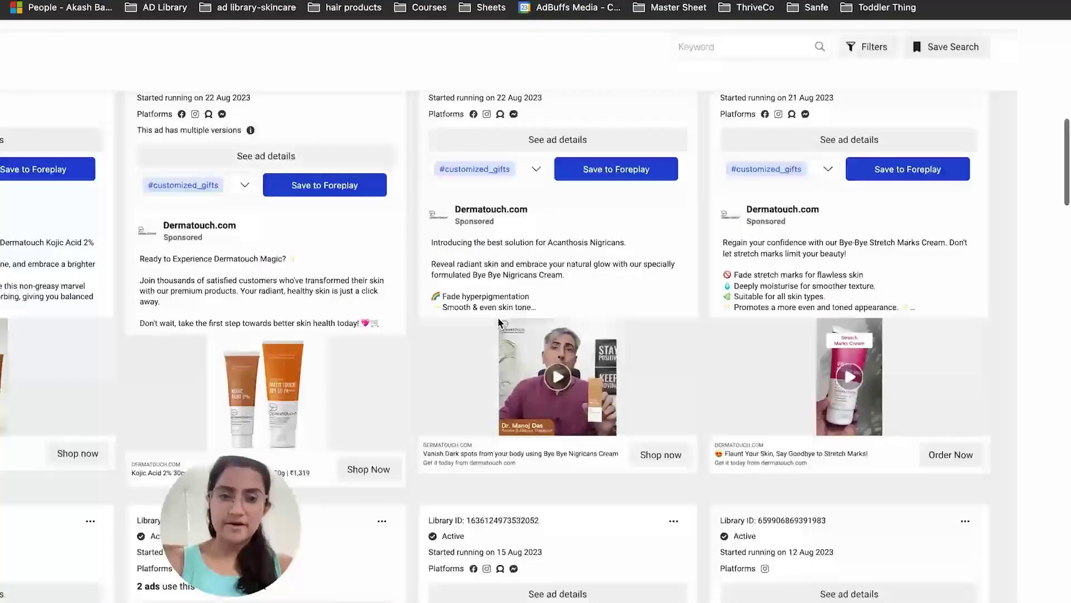
pyautogui.scroll(-3, 498, 318)
pyautogui.scroll(-12, 499, 324)
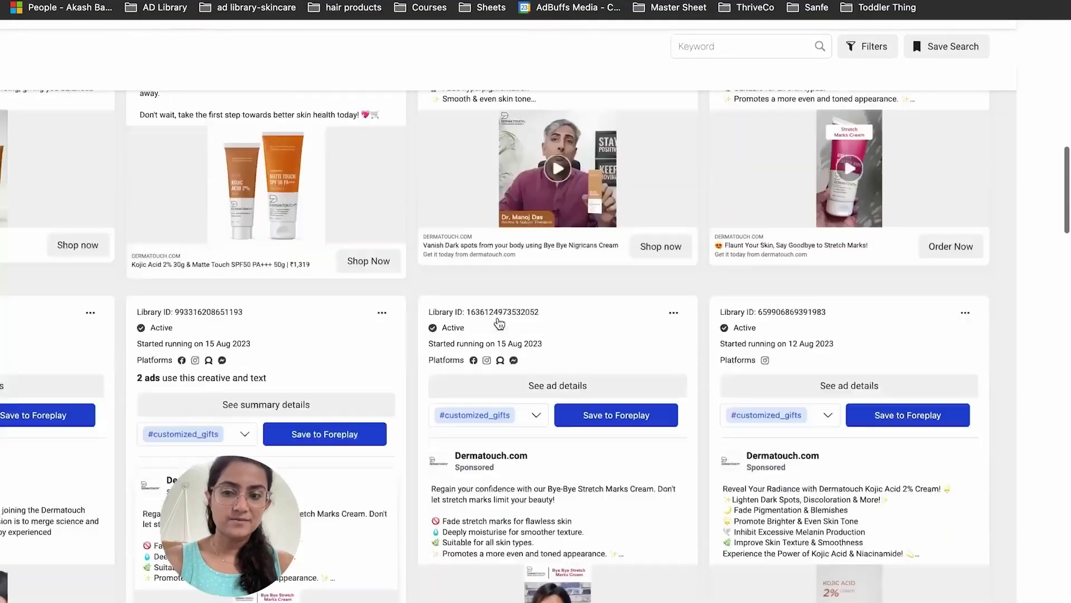
pyautogui.scroll(-11, 500, 324)
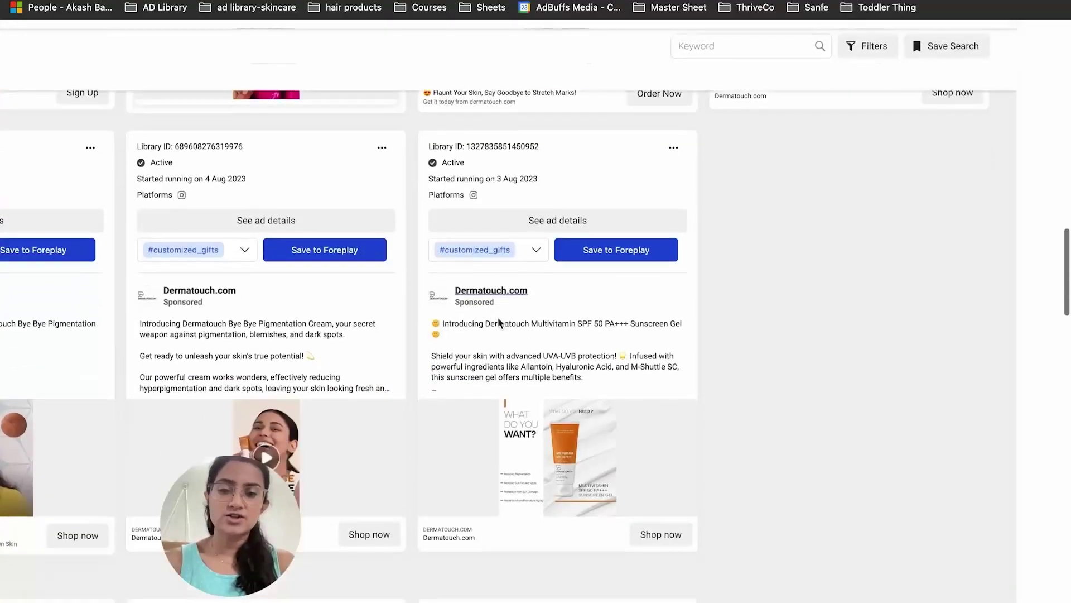
pyautogui.hscroll(-3, 499, 324)
pyautogui.scroll(-16, 499, 324)
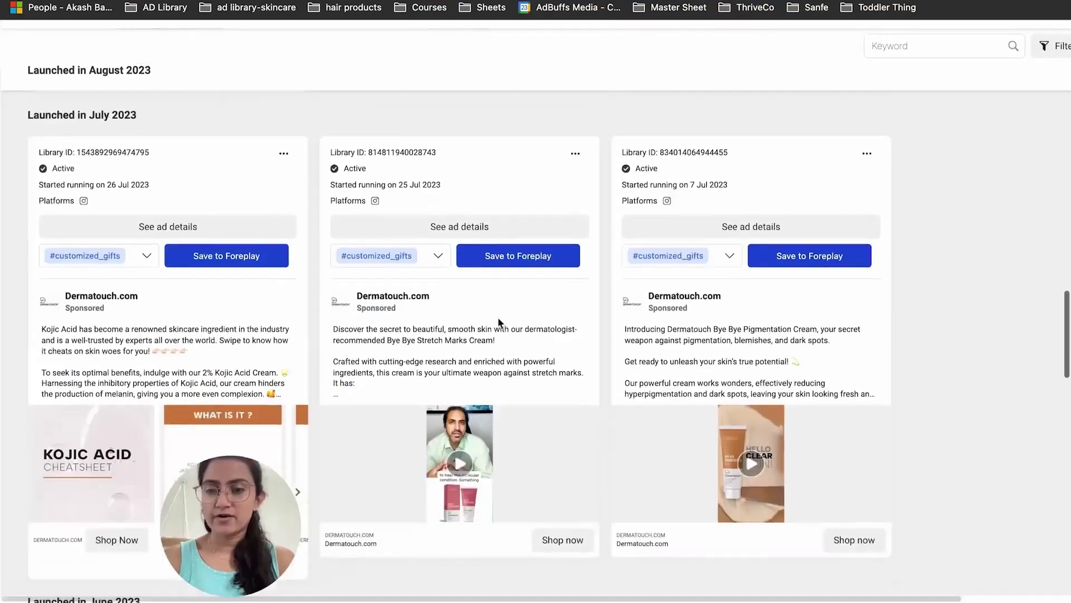
pyautogui.scroll(-8, 498, 322)
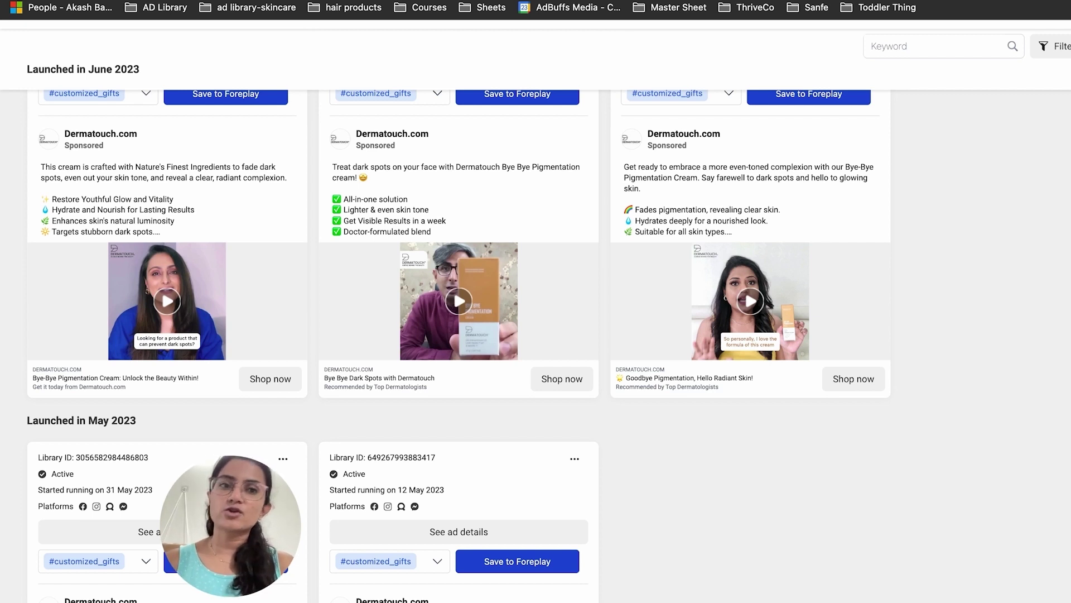
# Open the Foreplay library at app.foreplay.co/library in a new browser tab and show the brands listing in Discovery.
pyautogui.hotkey('ctrl', 't')
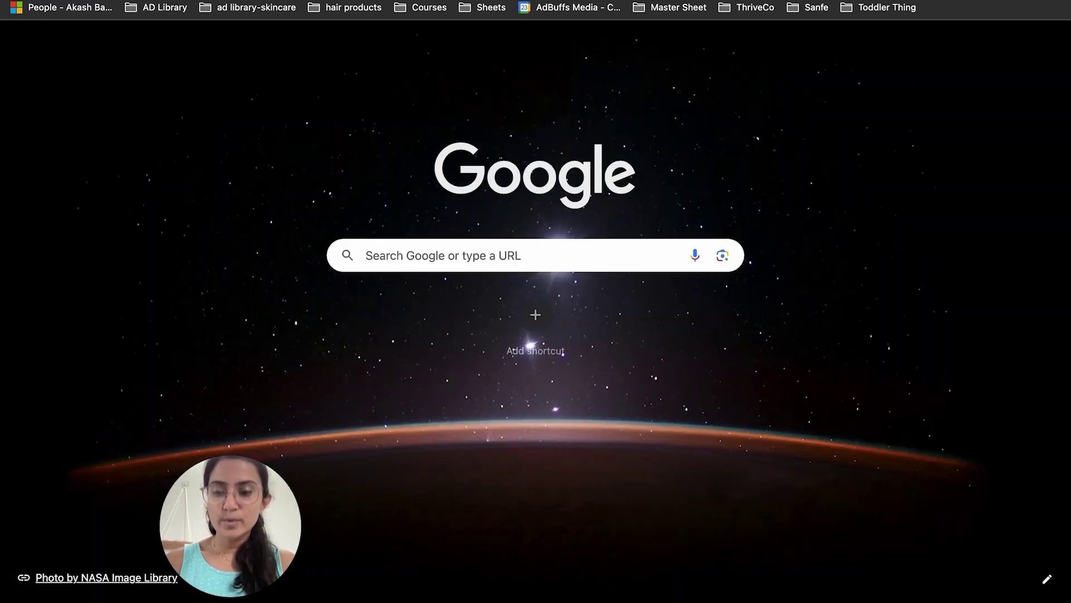
pyautogui.write('foreplay.co/library')
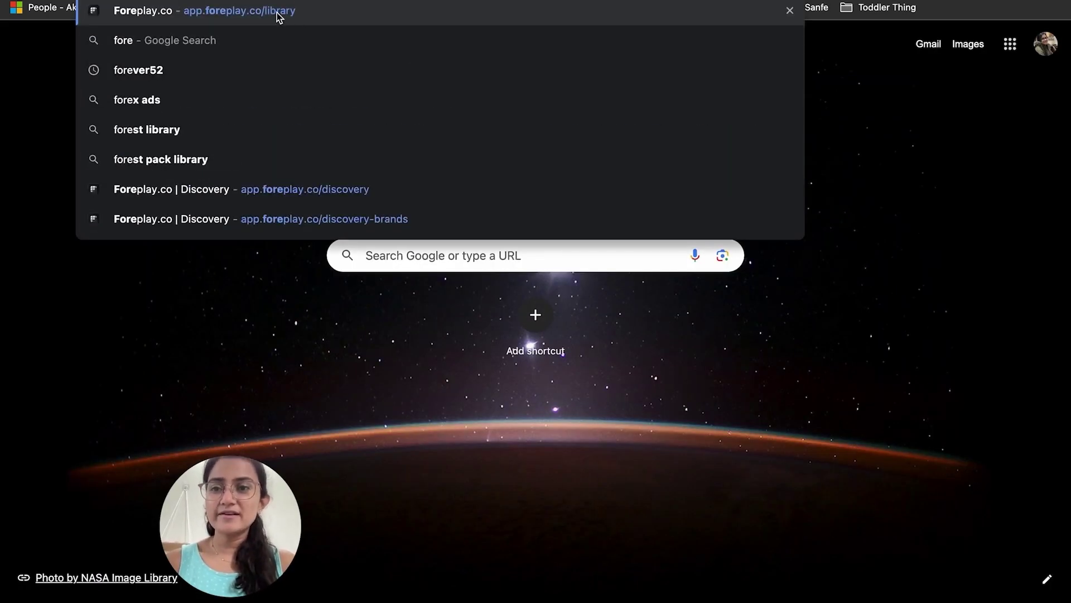
pyautogui.click(277, 13)
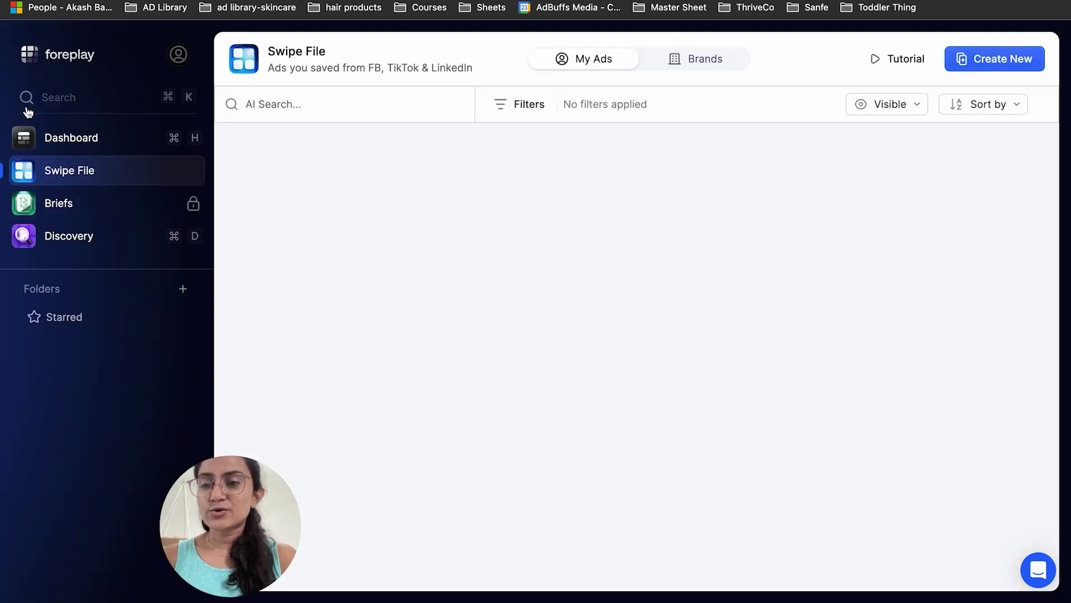
pyautogui.click(55, 236)
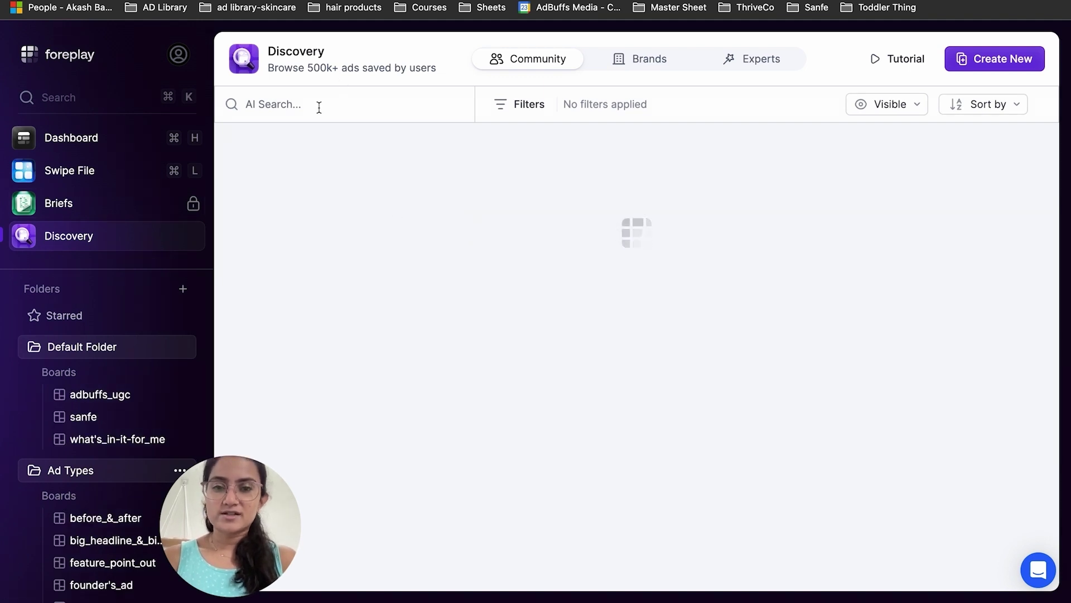
pyautogui.click(645, 60)
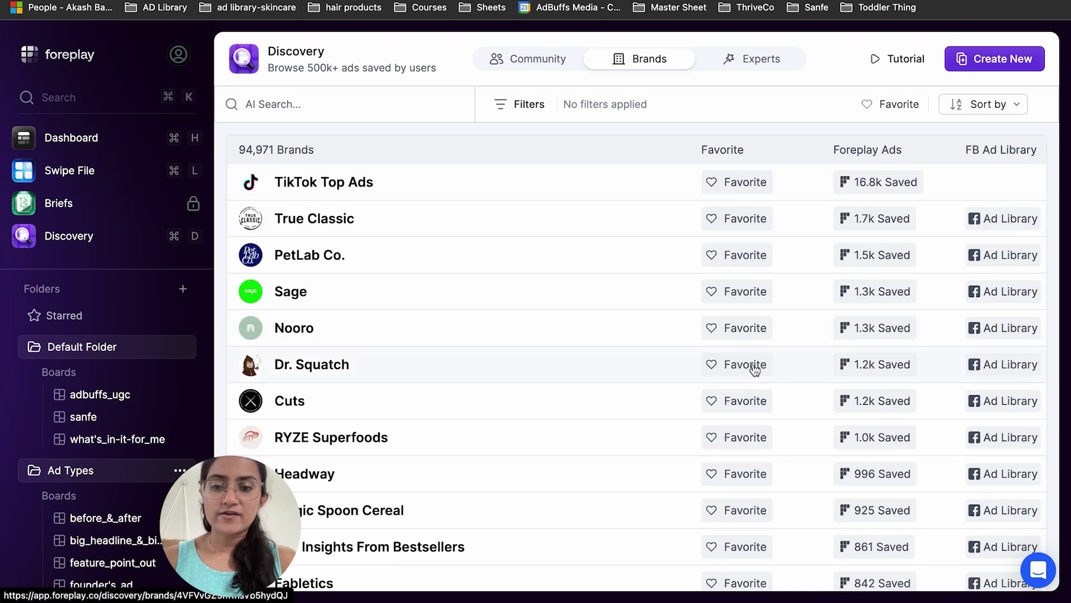
# Browse the Discovery brand list and open Dr. Squatch's ad collection.
pyautogui.scroll(-5, 453, 422)
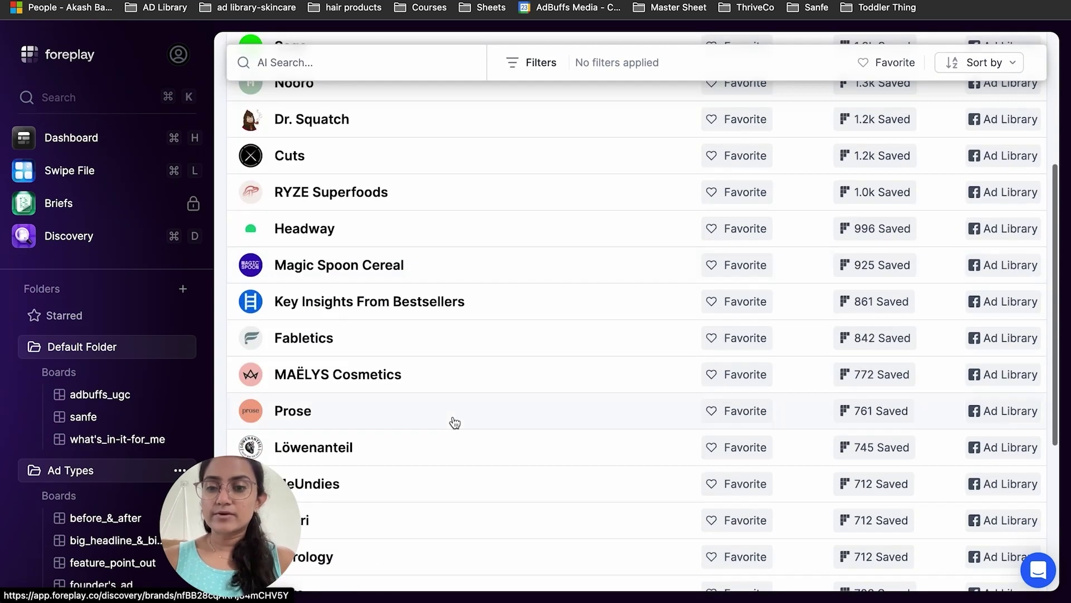
pyautogui.scroll(-4, 455, 422)
pyautogui.scroll(10, 455, 422)
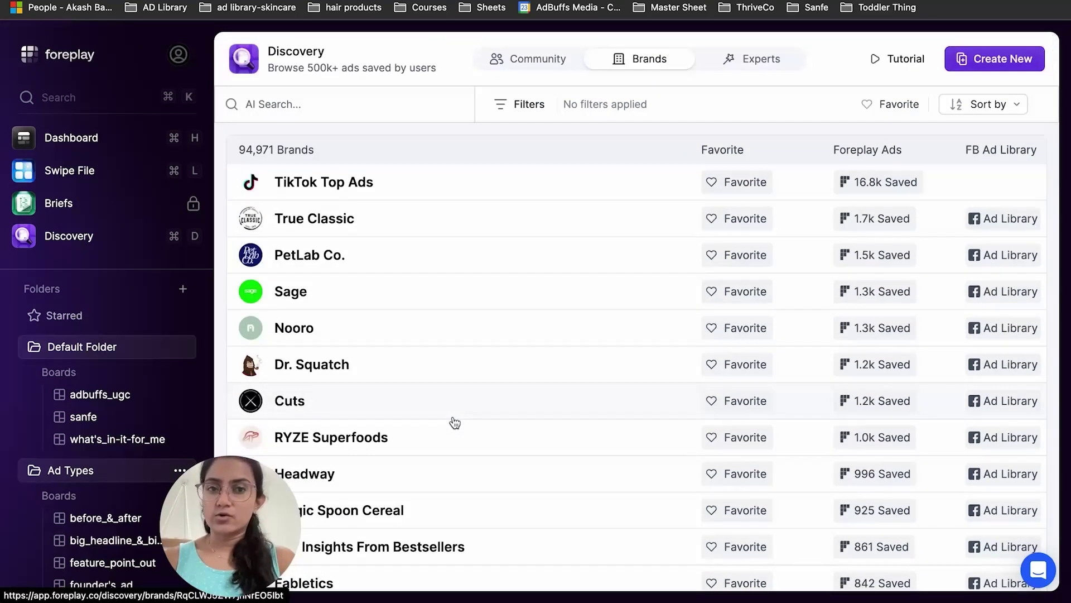
pyautogui.click(310, 367)
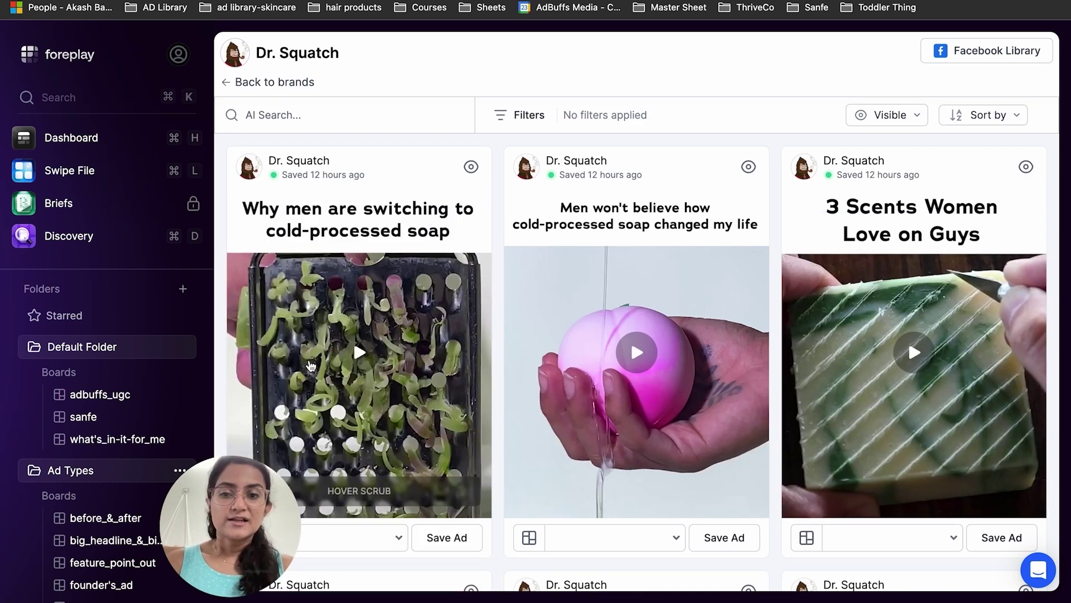
# Find Dr. Squatch's "I thought I'd have bumpy arms forever until she told me..." video ad and save it.
pyautogui.scroll(-1, 437, 387)
pyautogui.scroll(-6, 438, 387)
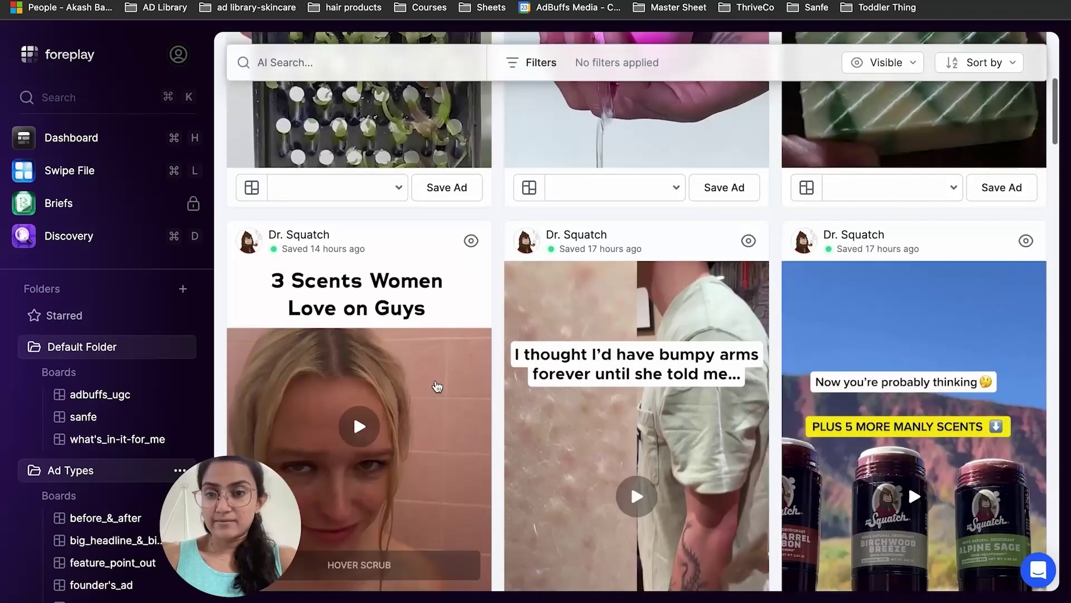
pyautogui.scroll(-2, 436, 380)
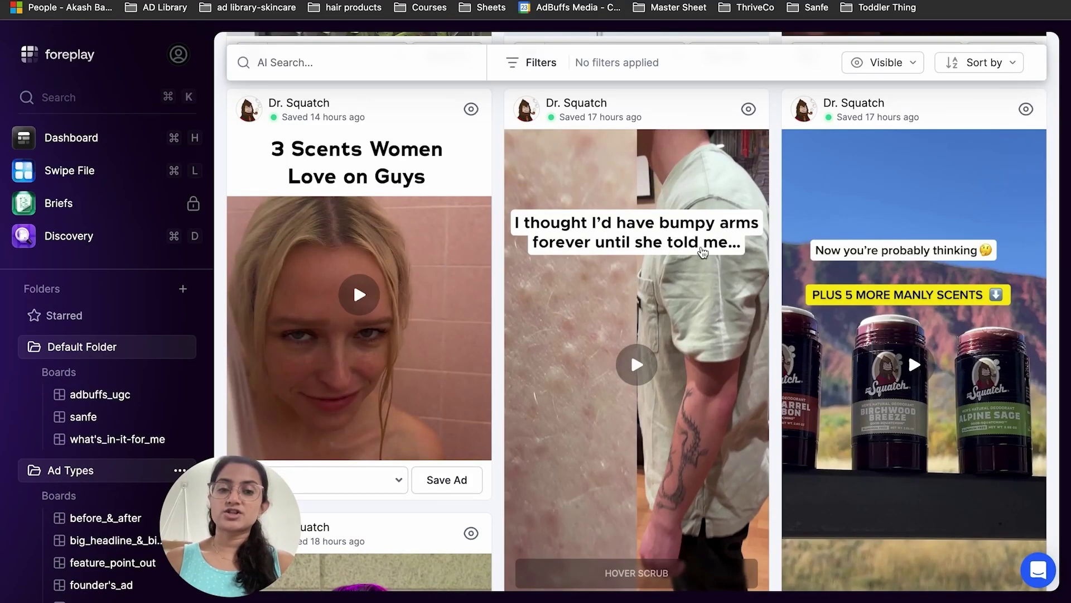
pyautogui.scroll(-1, 635, 400)
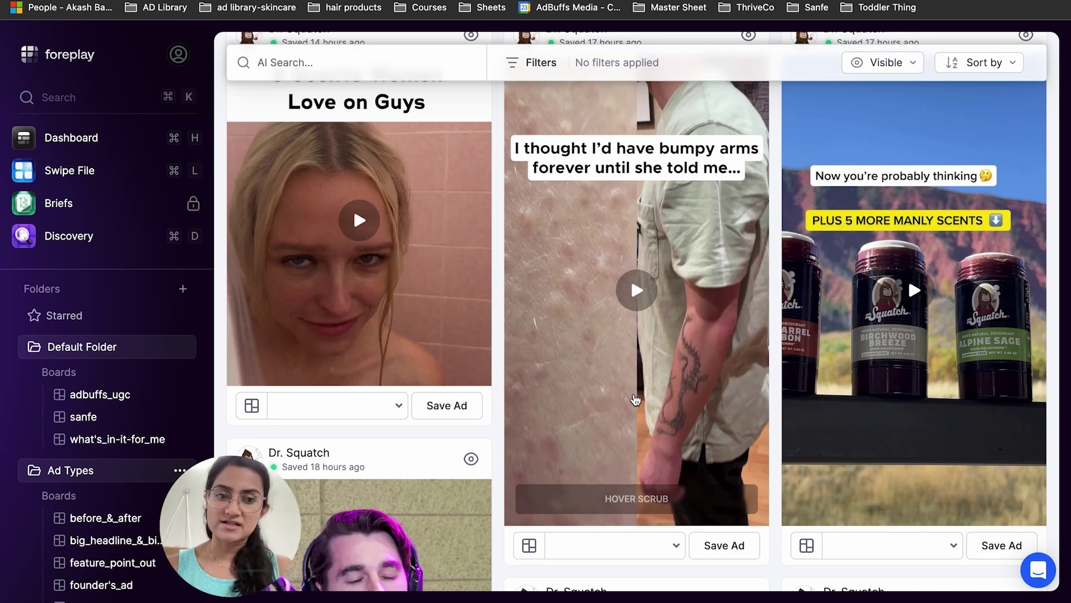
pyautogui.click(722, 545)
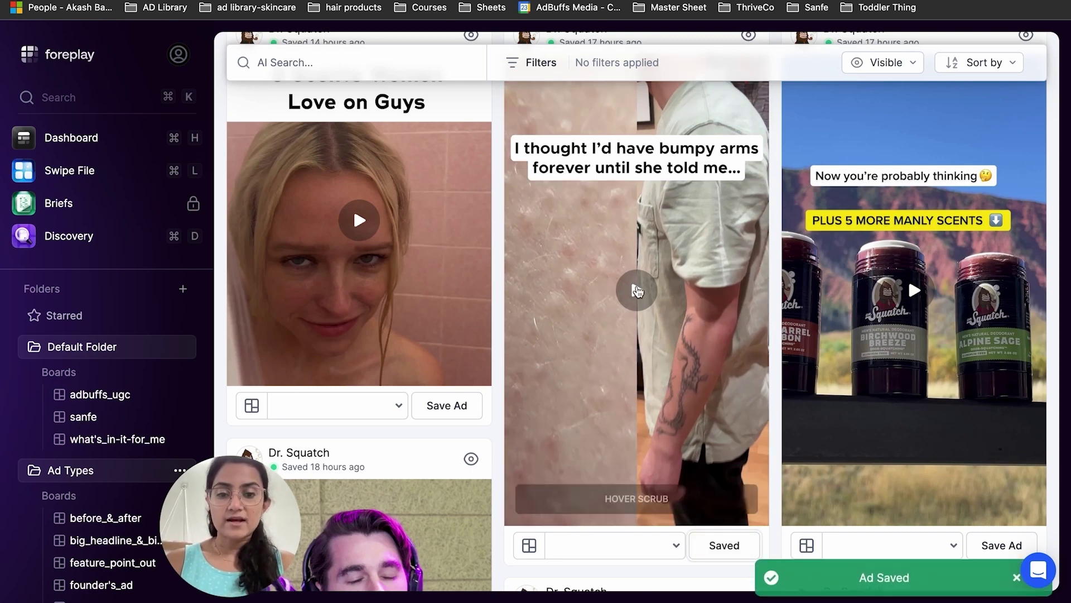
# Play the opening of Dr. Squatch's bumpy arms video ad to study its hook, and pause it.
pyautogui.click(638, 291)
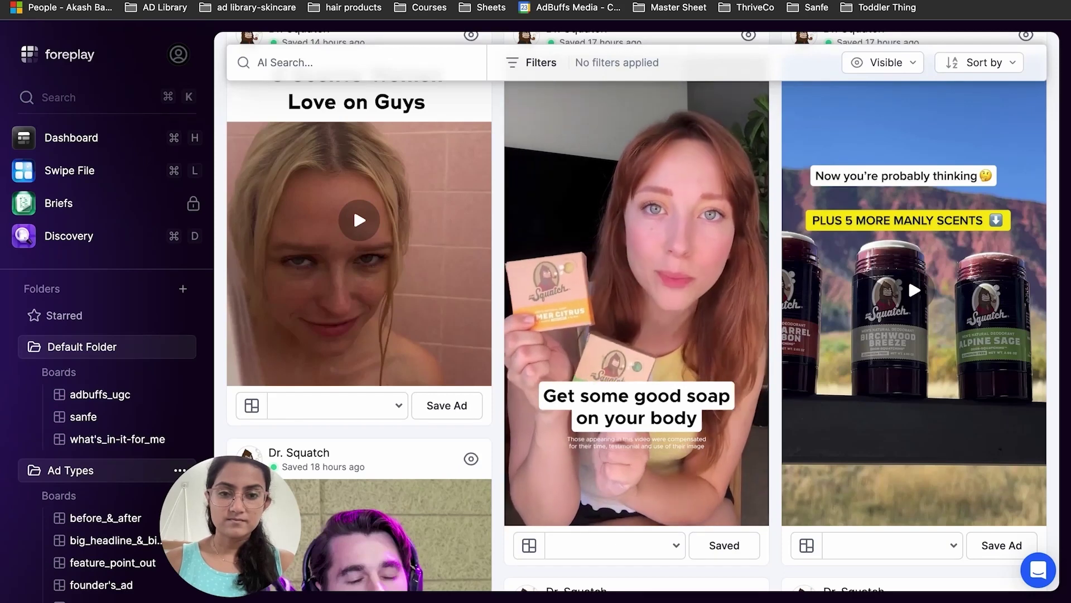
pyautogui.click(646, 289)
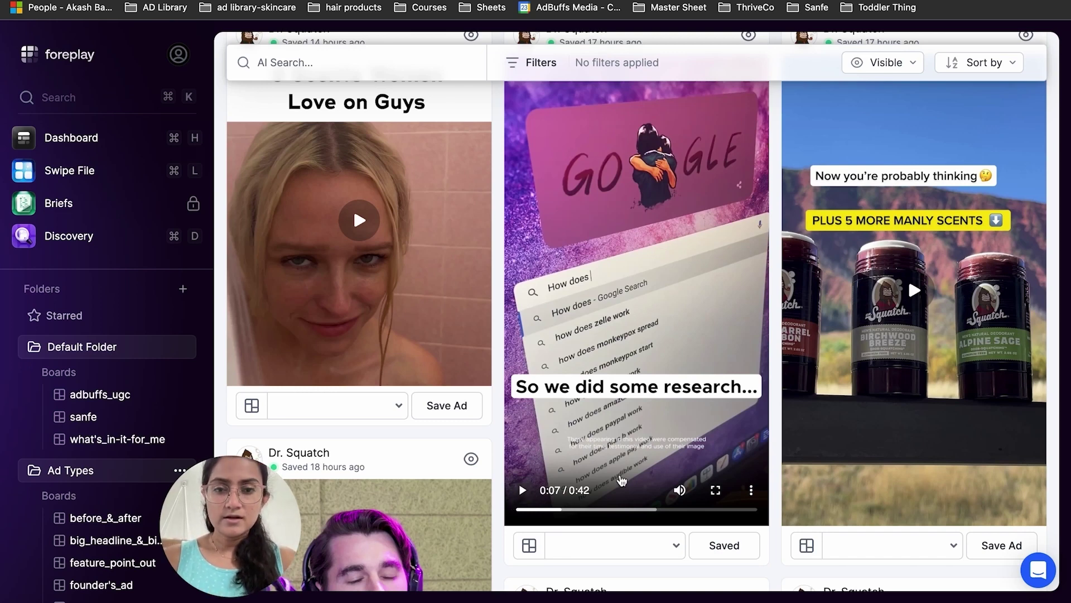
pyautogui.scroll(1, 621, 480)
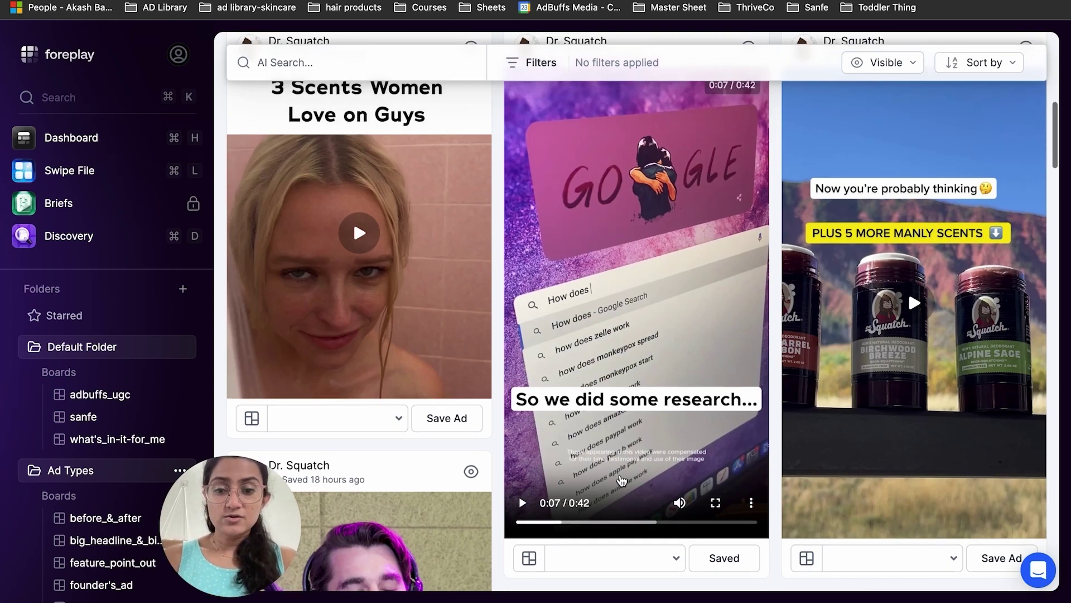
# Replay Dr. Squatch's bumpy arms video ad from the beginning to study its storyline up to 0:30.
pyautogui.click(516, 523)
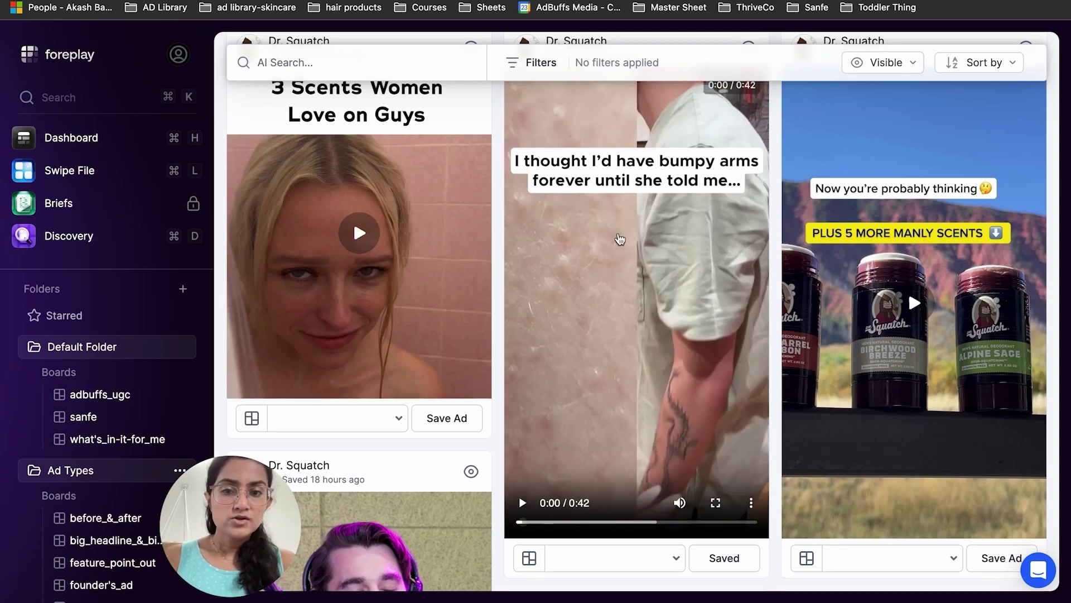
pyautogui.click(519, 504)
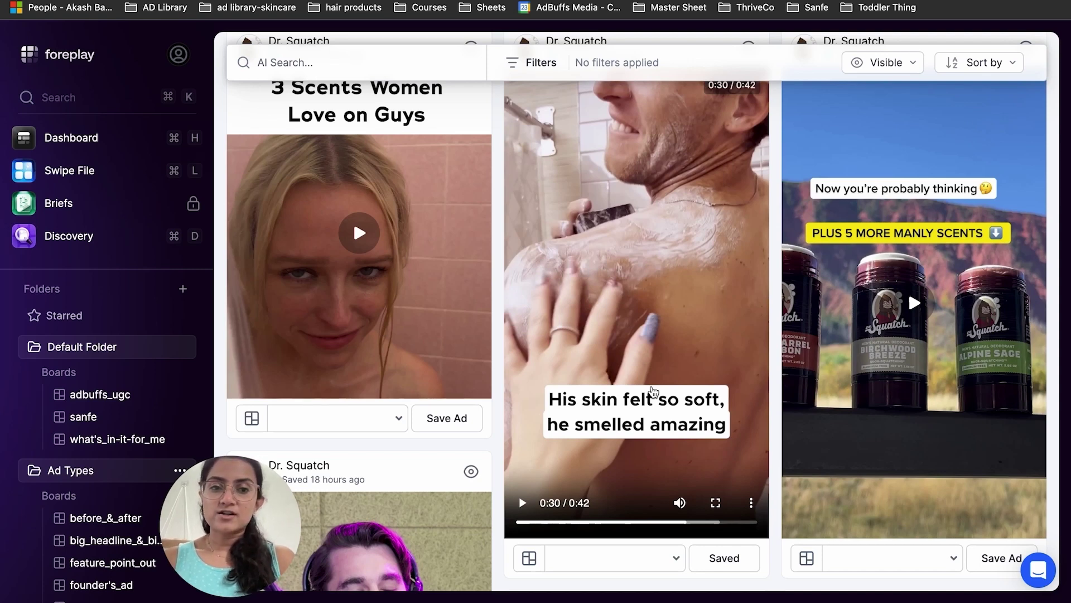
# Browse the rest of Dr. Squatch's saved ads to examine their hooks and creative formats.
pyautogui.scroll(-7, 654, 391)
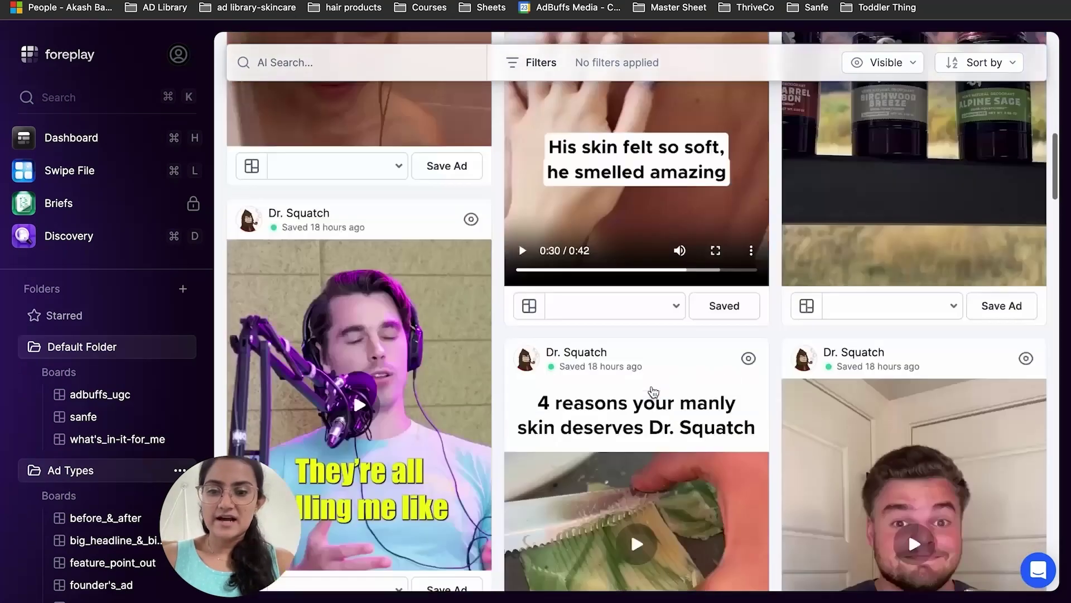
pyautogui.scroll(-10, 654, 391)
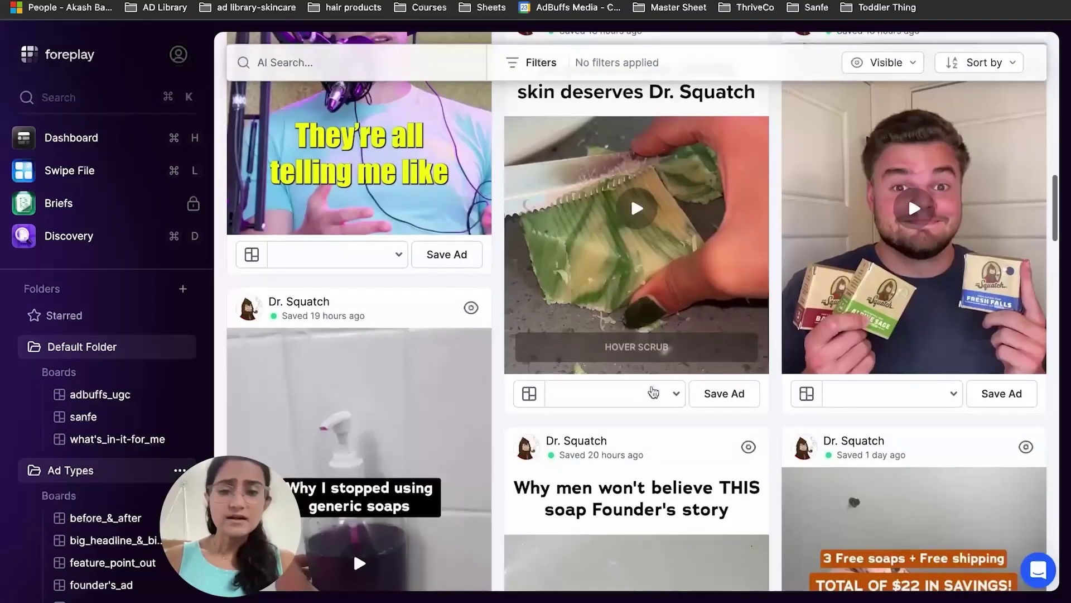
pyautogui.scroll(-15, 654, 393)
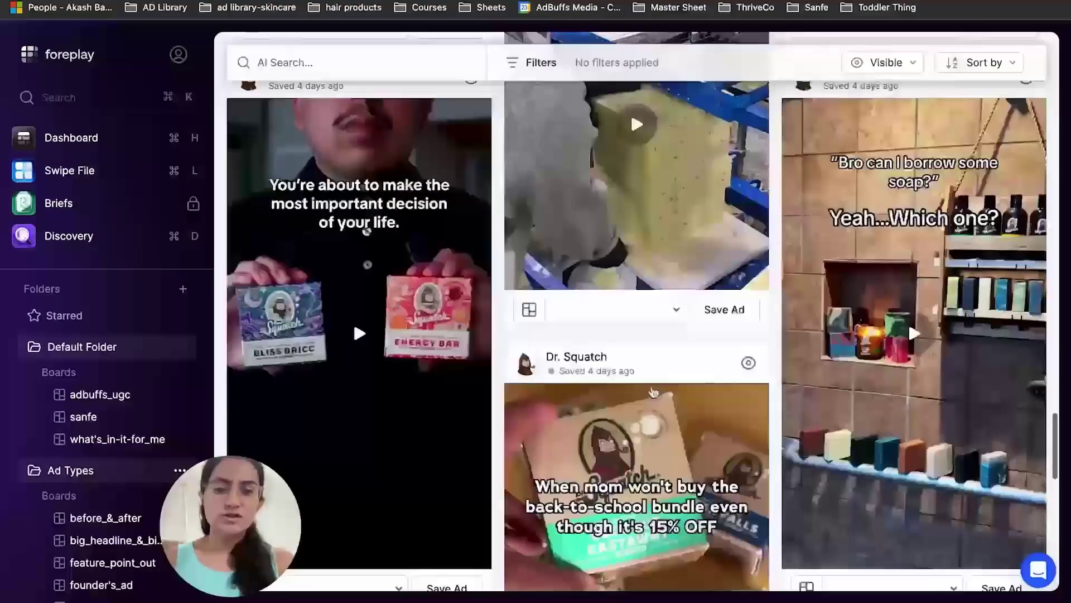
pyautogui.scroll(-10, 377, 240)
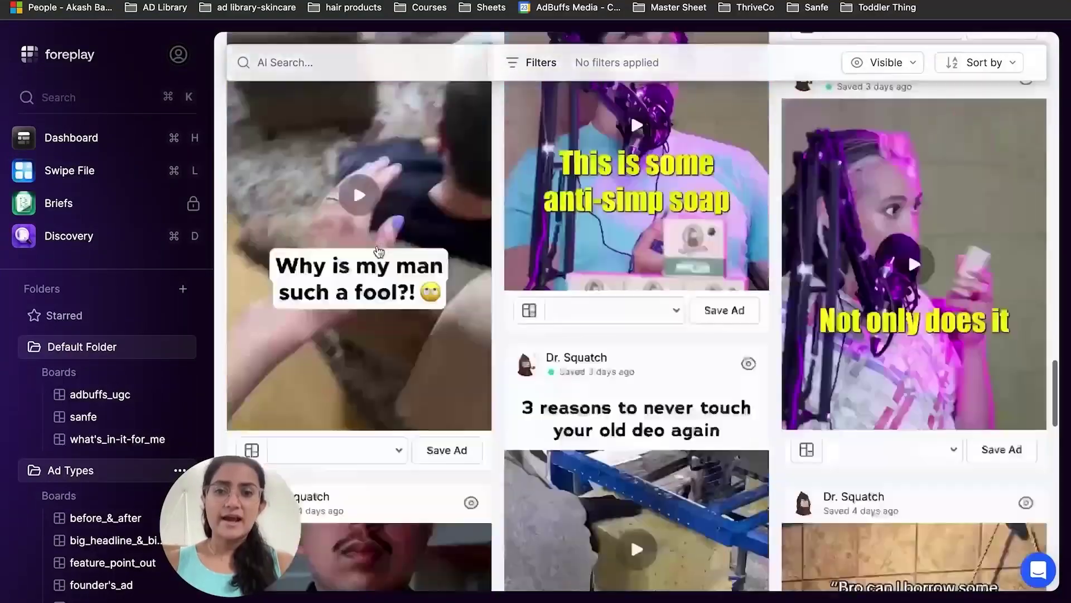
pyautogui.scroll(10, 378, 252)
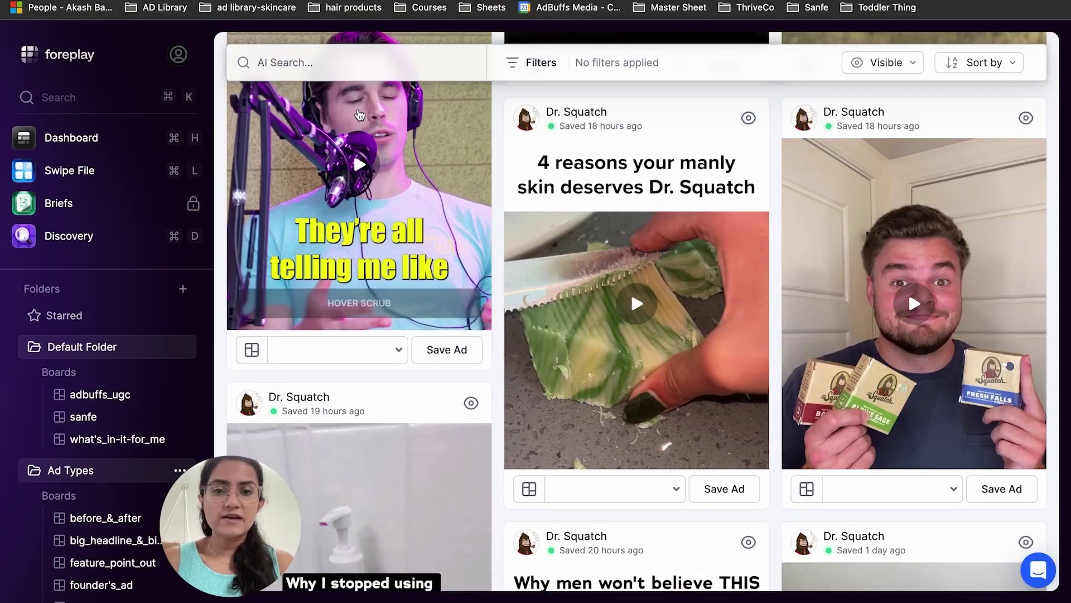
# Return to the Discovery brand list, show the Experts listing and look through the experts' boards.
pyautogui.press('super+d')
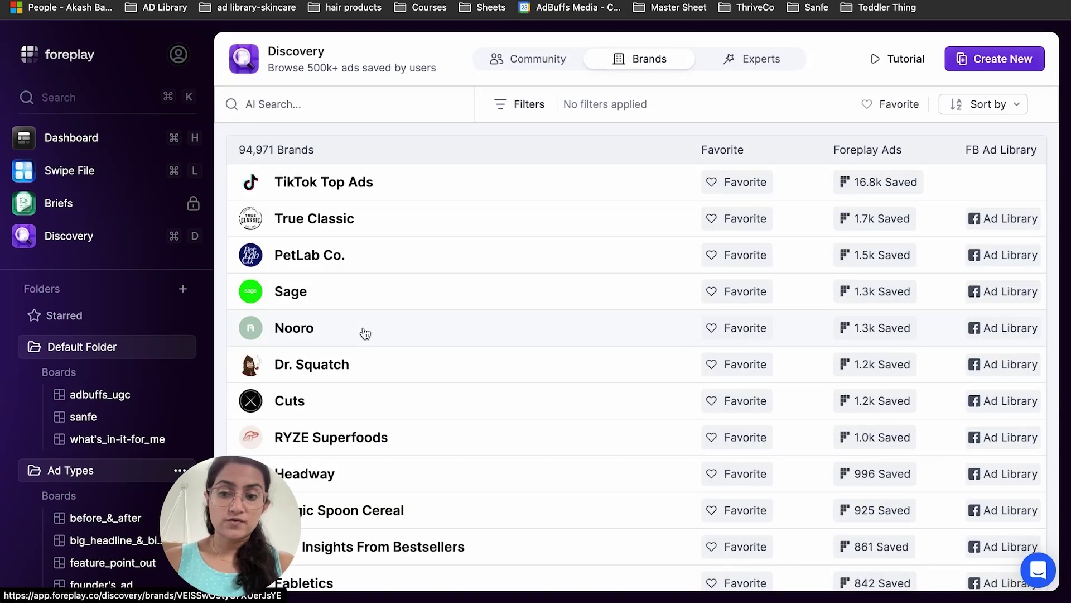
pyautogui.scroll(-5, 361, 332)
pyautogui.scroll(5, 662, 147)
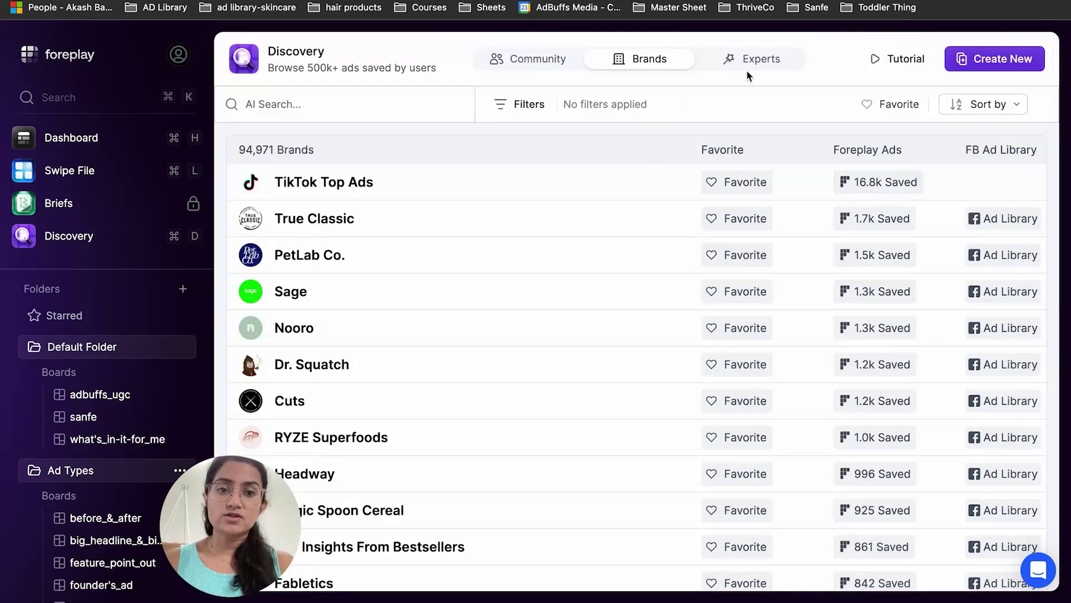
pyautogui.click(765, 61)
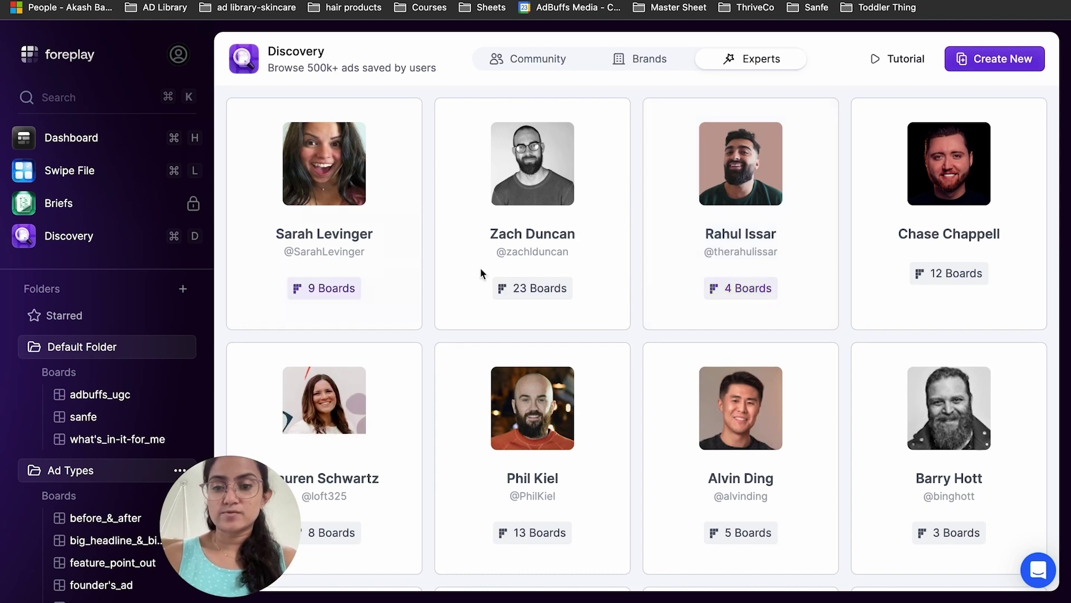
pyautogui.scroll(-8, 717, 349)
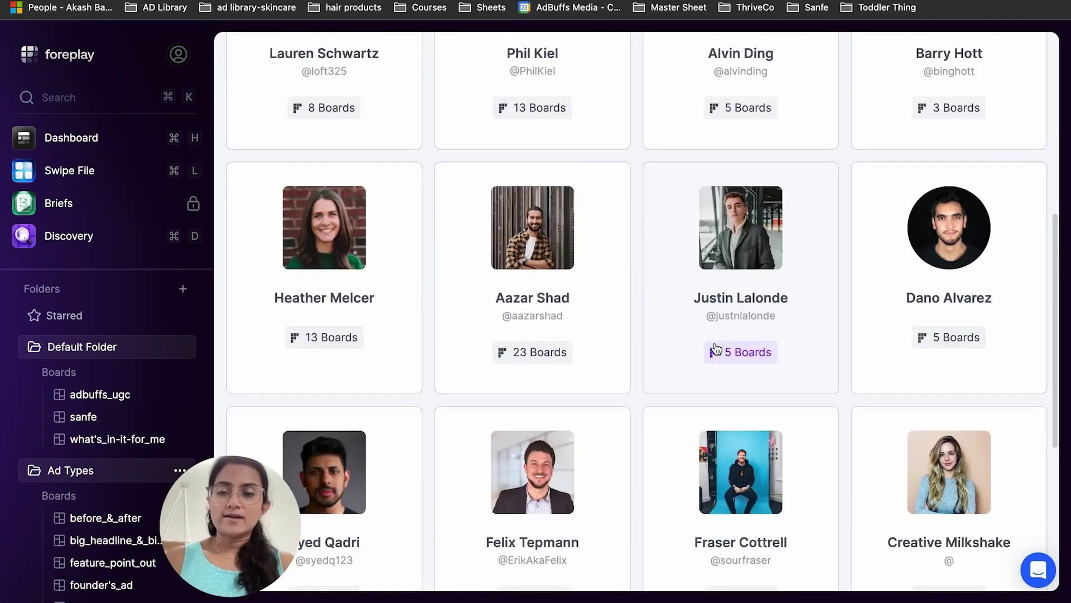
pyautogui.scroll(-3, 717, 349)
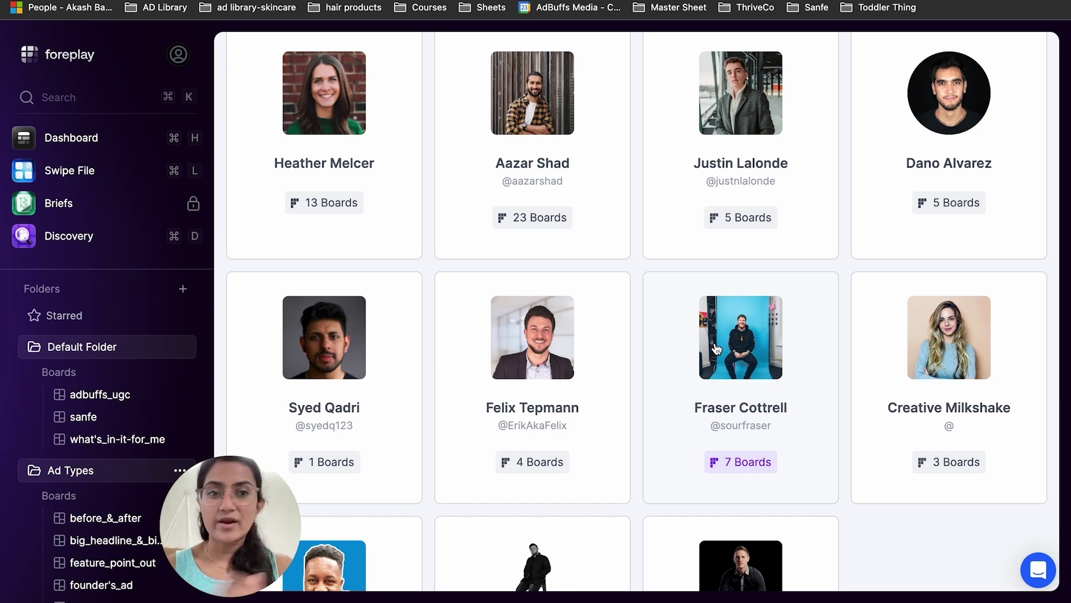
# Switch to the Stretch Marks Creative Research spreadsheet in Google Sheets and show Sheet2 with the angles, communication and TG notes.
pyautogui.click(717, 349)
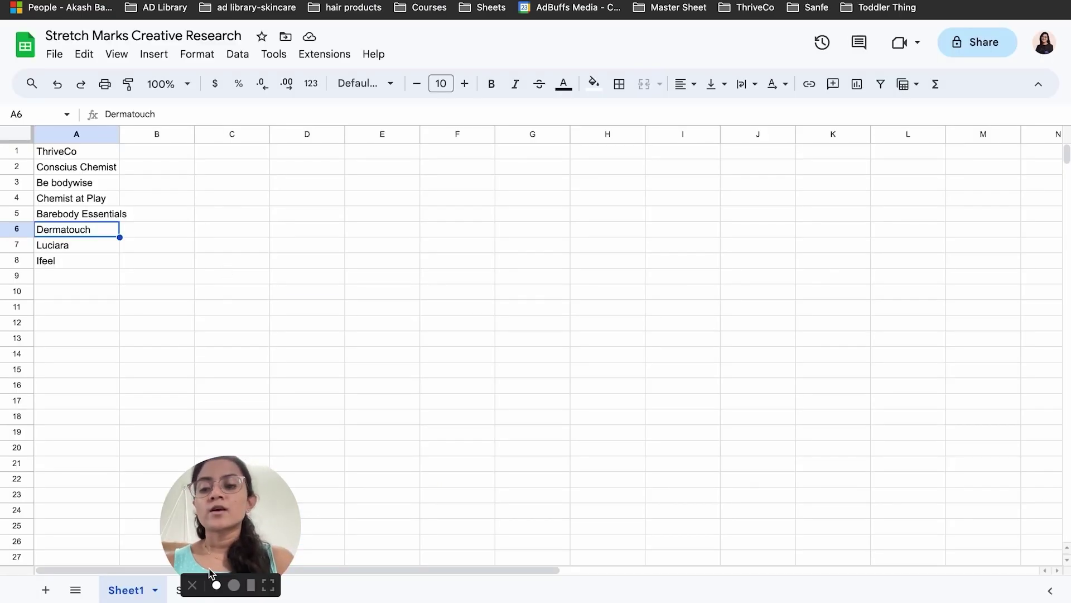
pyautogui.click(190, 593)
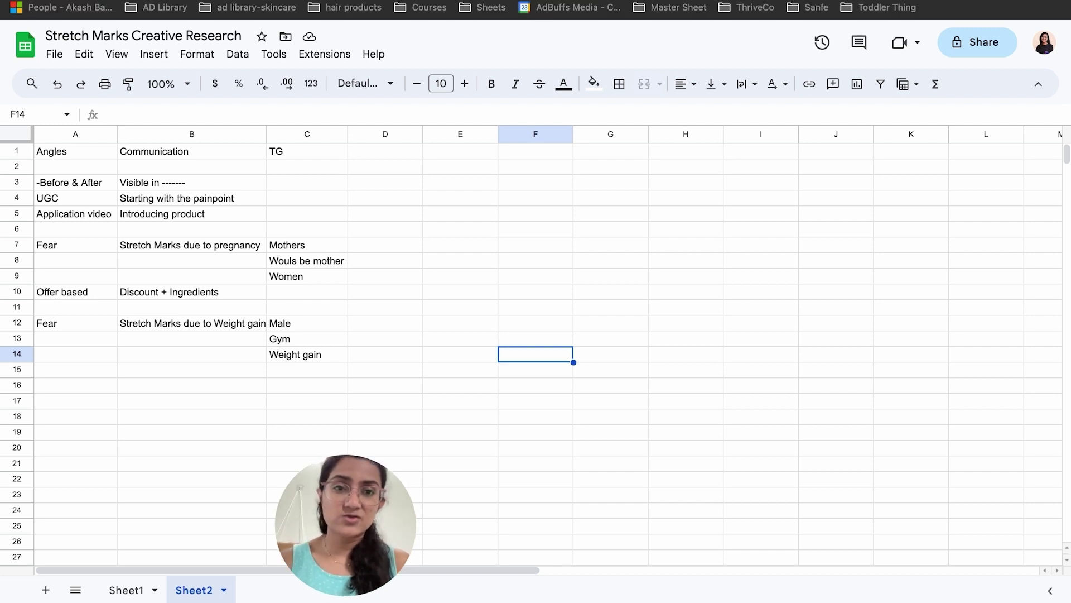
# Open a new browser tab and enter "chat" as the address.
pyautogui.press('super+t')
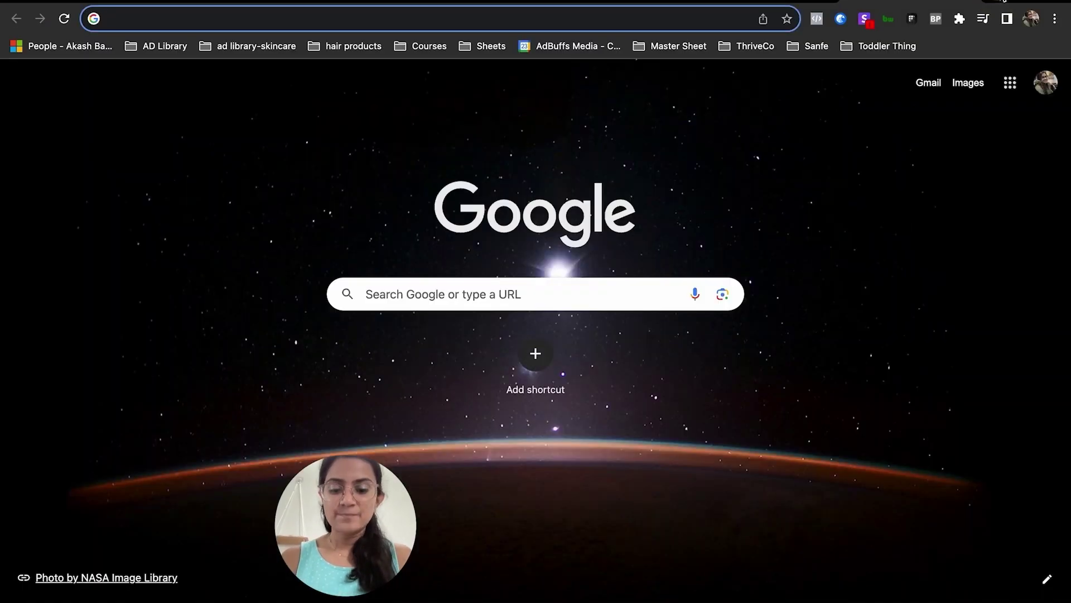
pyautogui.write('chat')
pyautogui.click(234, 10)
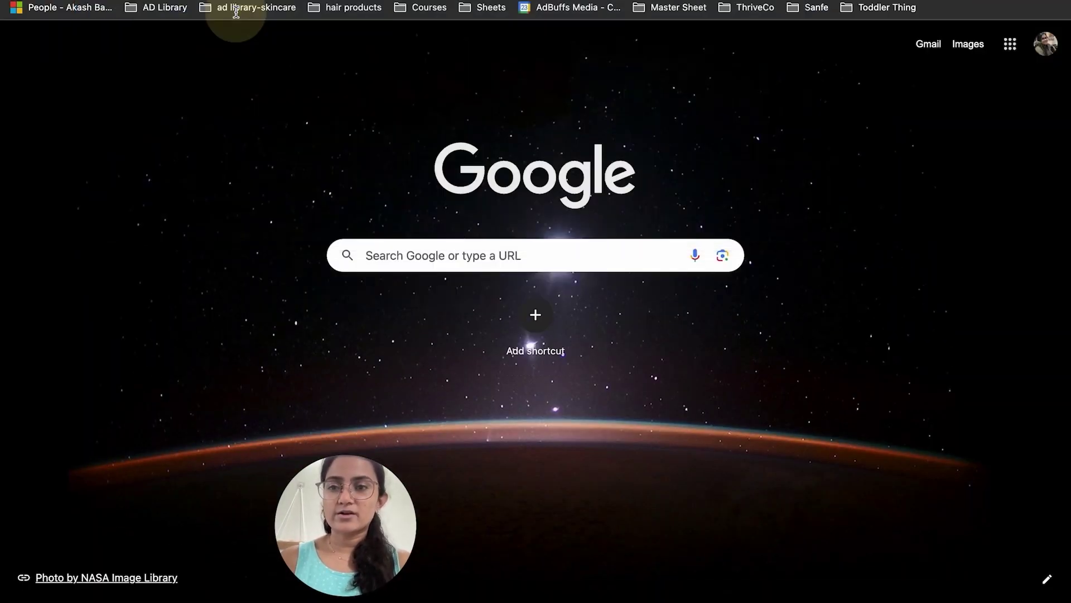